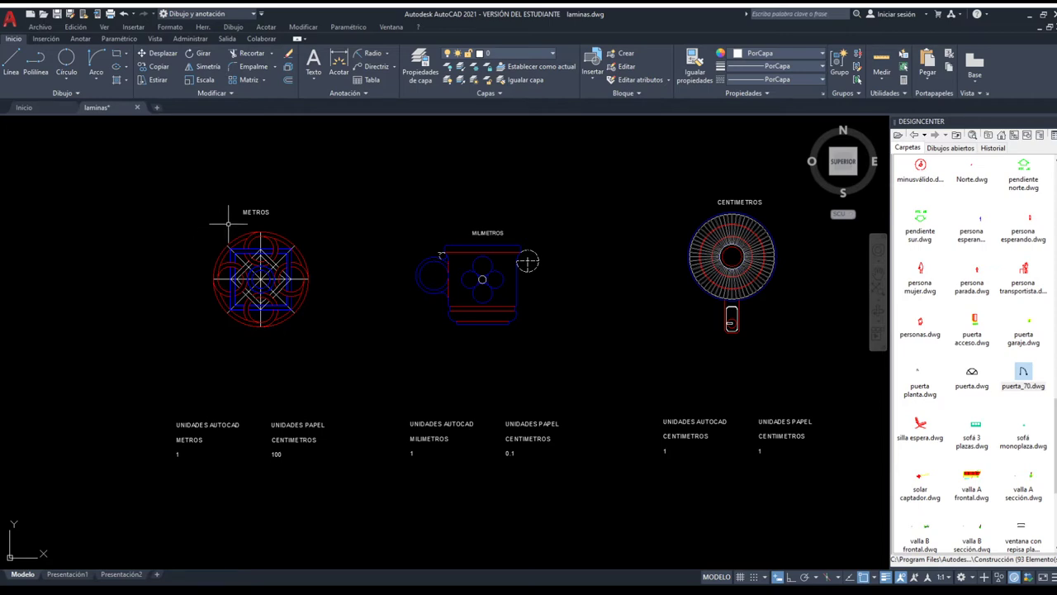
# Pan and zoom across the METROS and CENTIMETROS drawings.
pyautogui.moveTo(211, 228); pyautogui.dragTo(208, 228, button='middle')
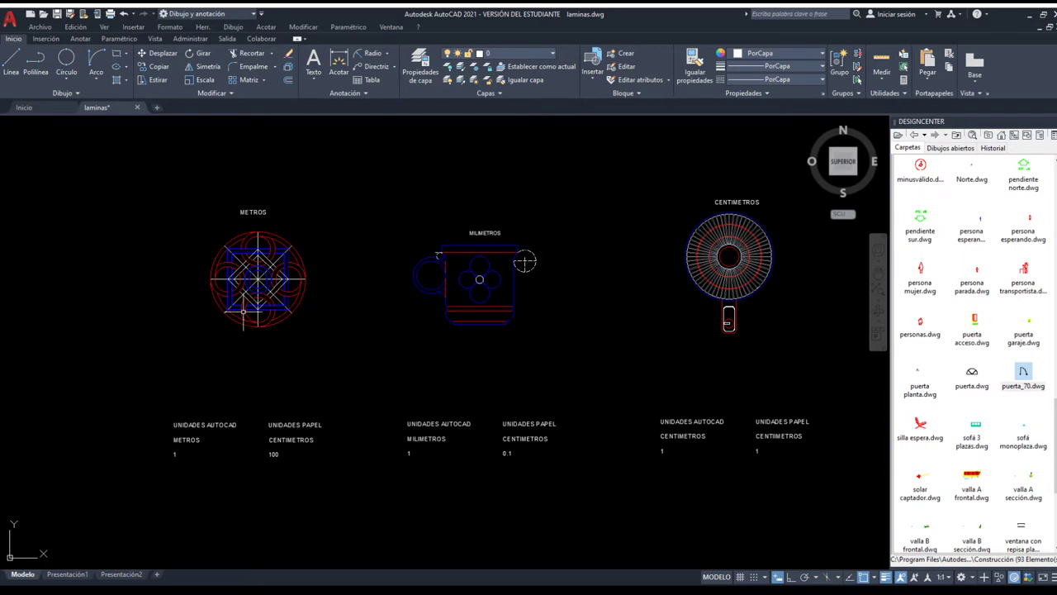
pyautogui.moveTo(354, 350); pyautogui.dragTo(341, 352, button='middle')
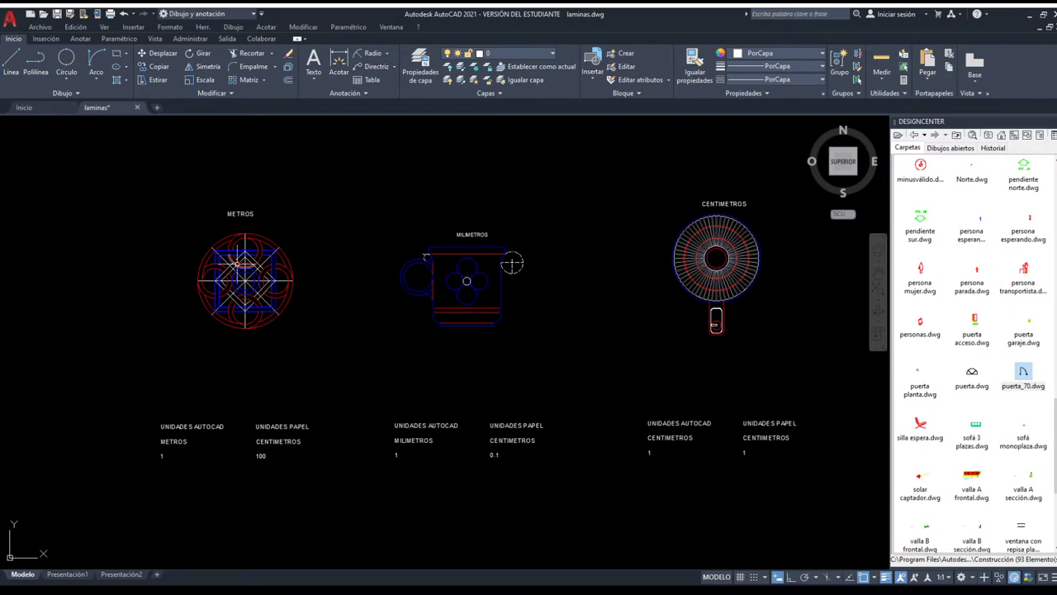
pyautogui.scroll(2, 233, 270)
pyautogui.scroll(-2, 348, 331)
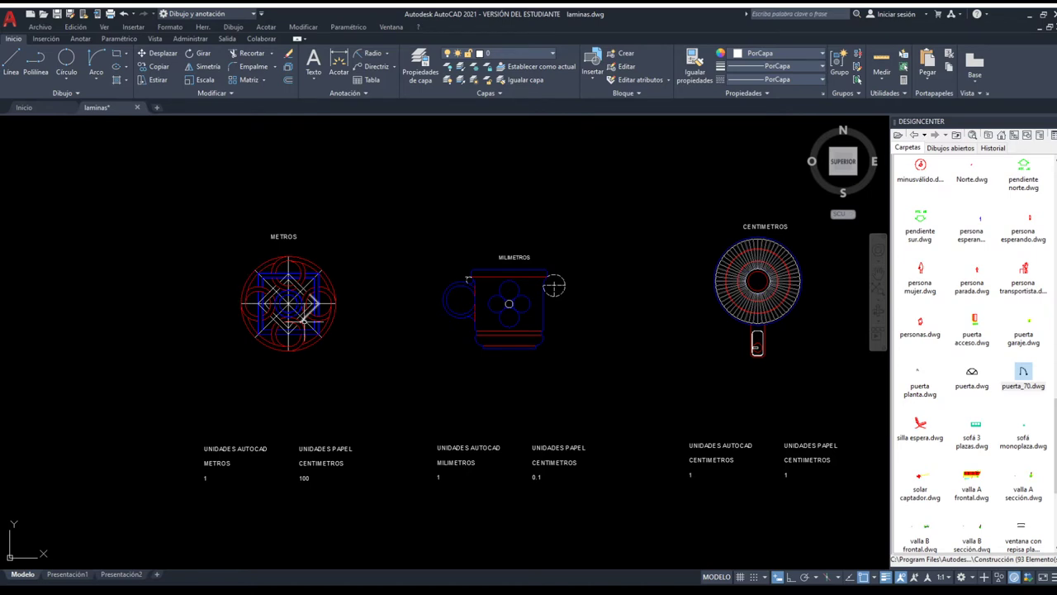
pyautogui.scroll(2, 304, 320)
pyautogui.moveTo(606, 360); pyautogui.dragTo(539, 359, button='middle')
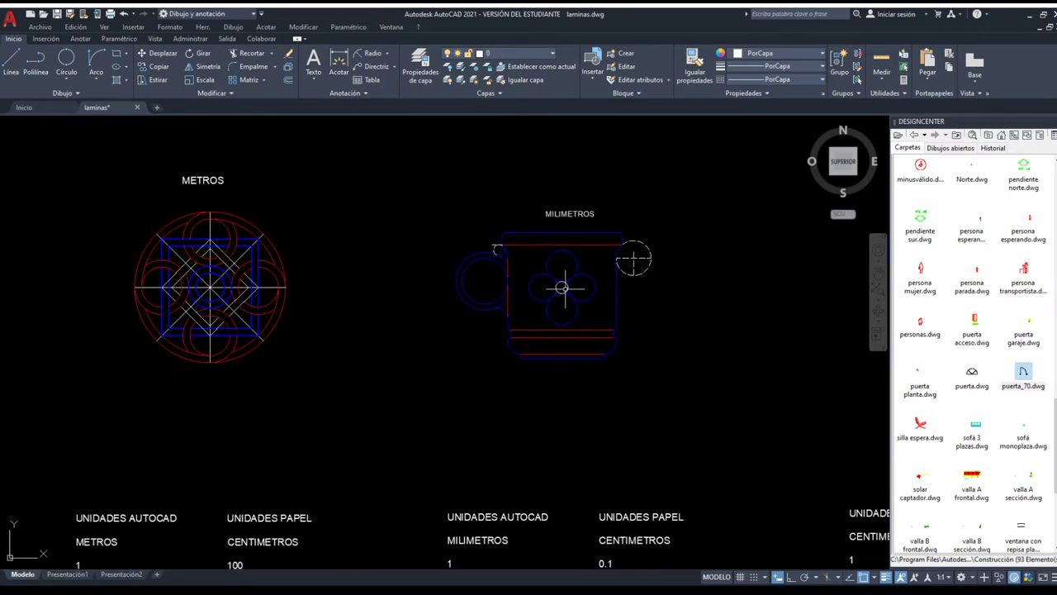
pyautogui.moveTo(561, 286); pyautogui.dragTo(457, 361, button='middle')
pyautogui.scroll(-2, 570, 338)
pyautogui.moveTo(672, 366); pyautogui.dragTo(578, 369, button='middle')
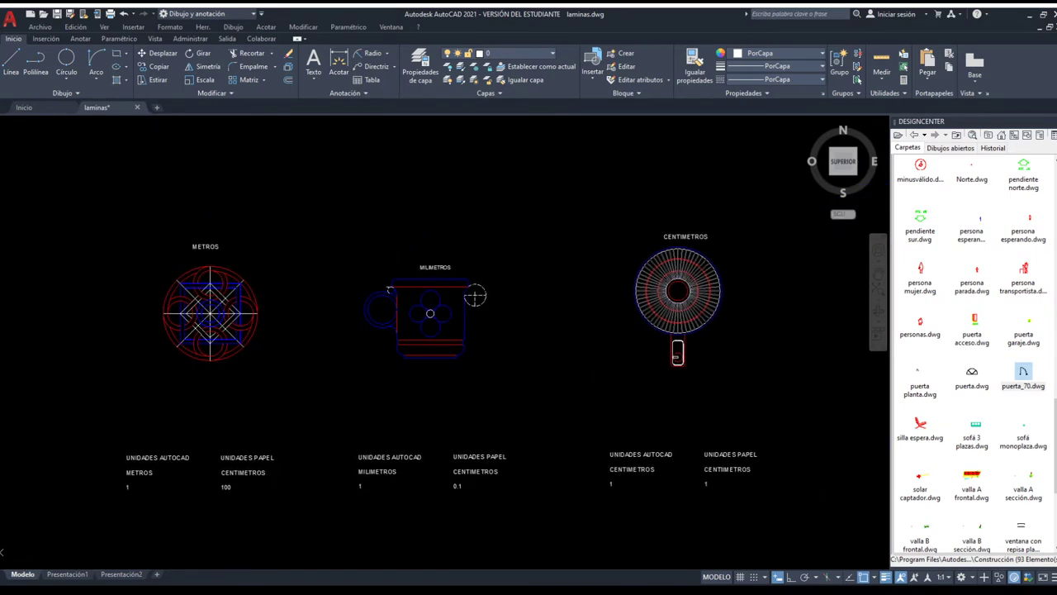
pyautogui.scroll(2, 686, 266)
pyautogui.scroll(-1, 762, 377)
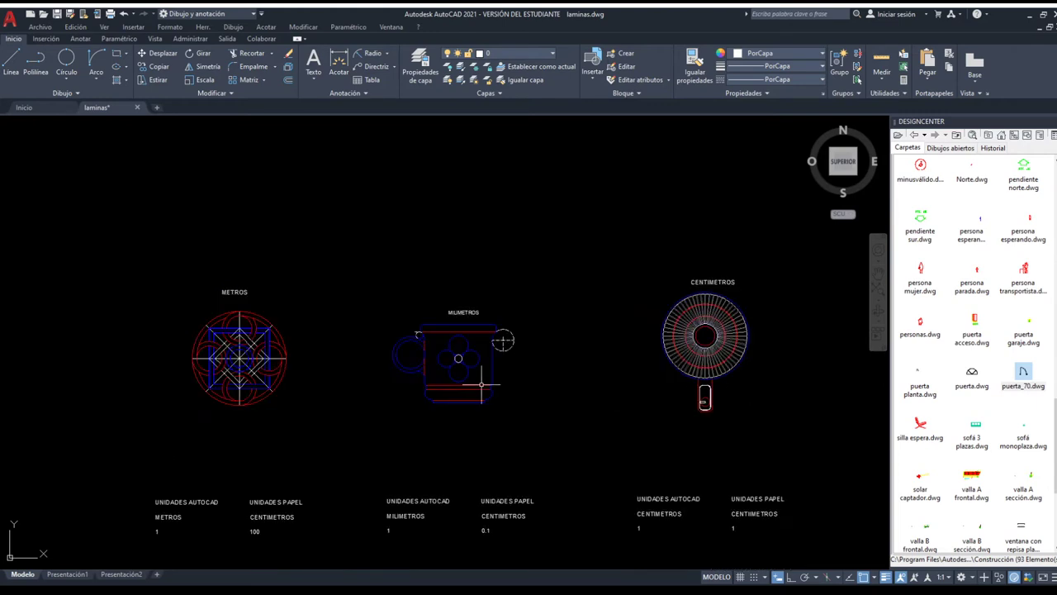
pyautogui.scroll(-2, 462, 385)
pyautogui.scroll(2, 356, 385)
pyautogui.moveTo(351, 384); pyautogui.dragTo(349, 354, button='middle')
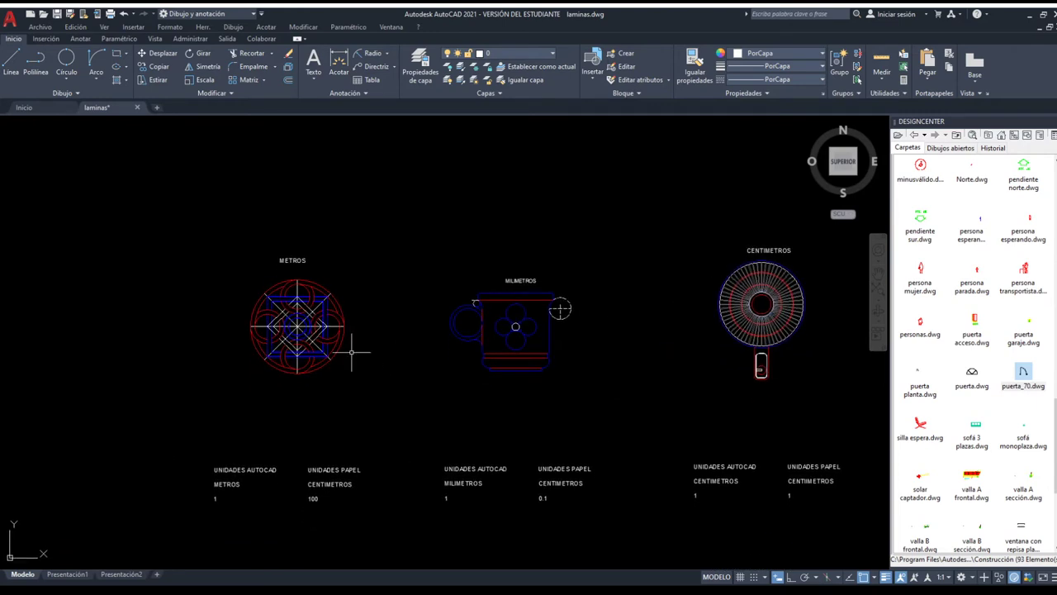
pyautogui.scroll(2, 350, 353)
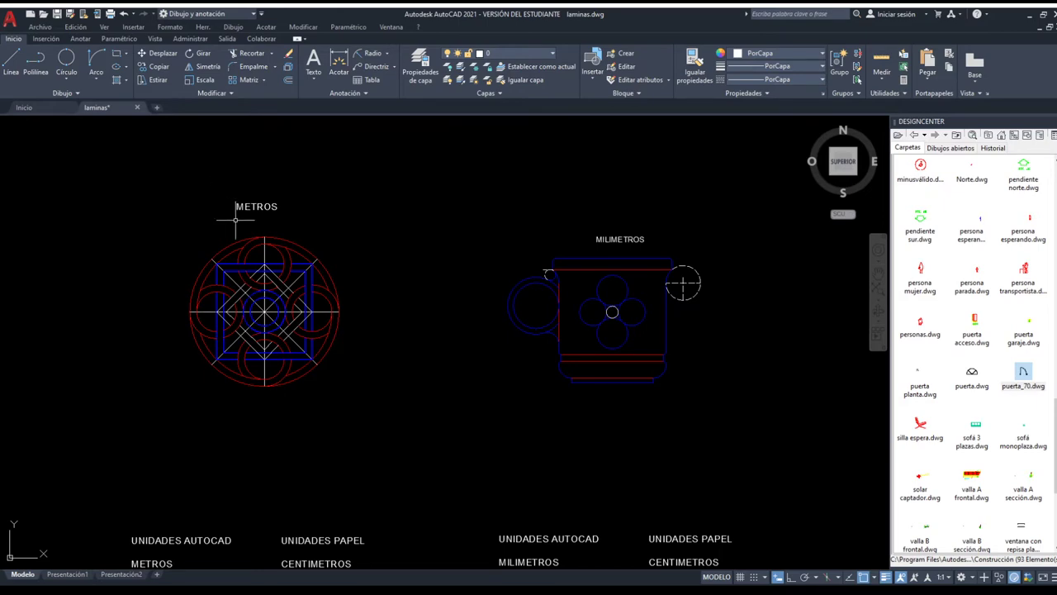
pyautogui.moveTo(312, 345); pyautogui.dragTo(139, 351, button='middle')
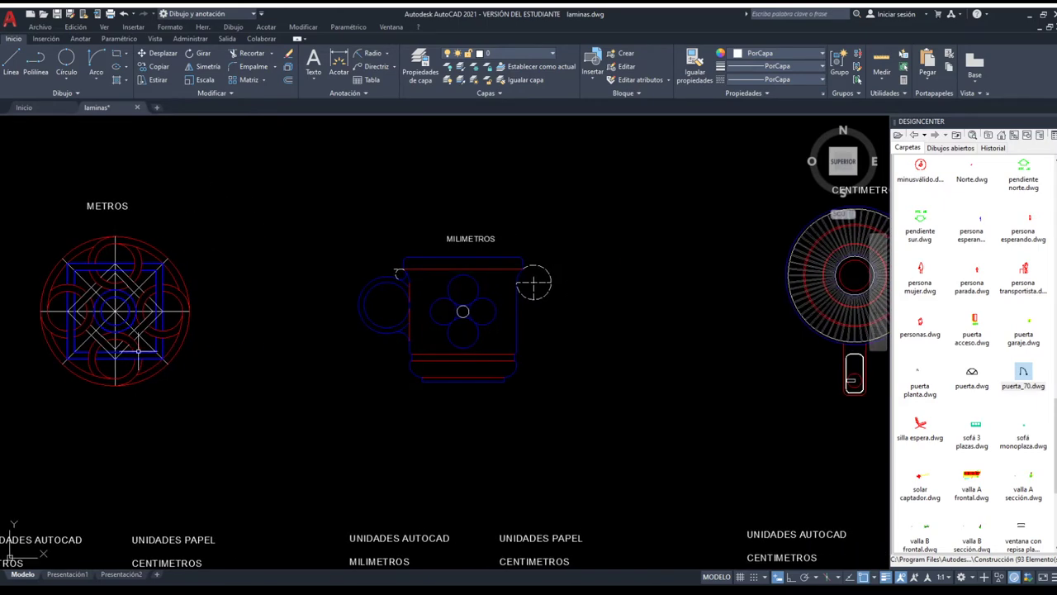
pyautogui.moveTo(636, 392); pyautogui.dragTo(484, 394, button='middle')
pyautogui.scroll(-2, 567, 391)
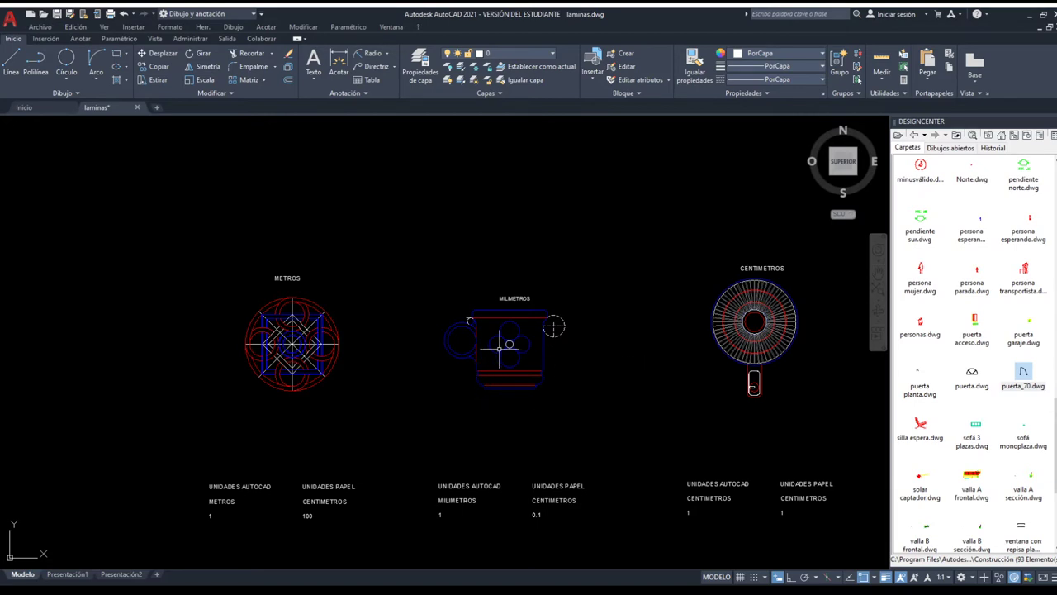
pyautogui.scroll(-2, 343, 351)
pyautogui.scroll(2, 352, 317)
pyautogui.scroll(2, 352, 317)
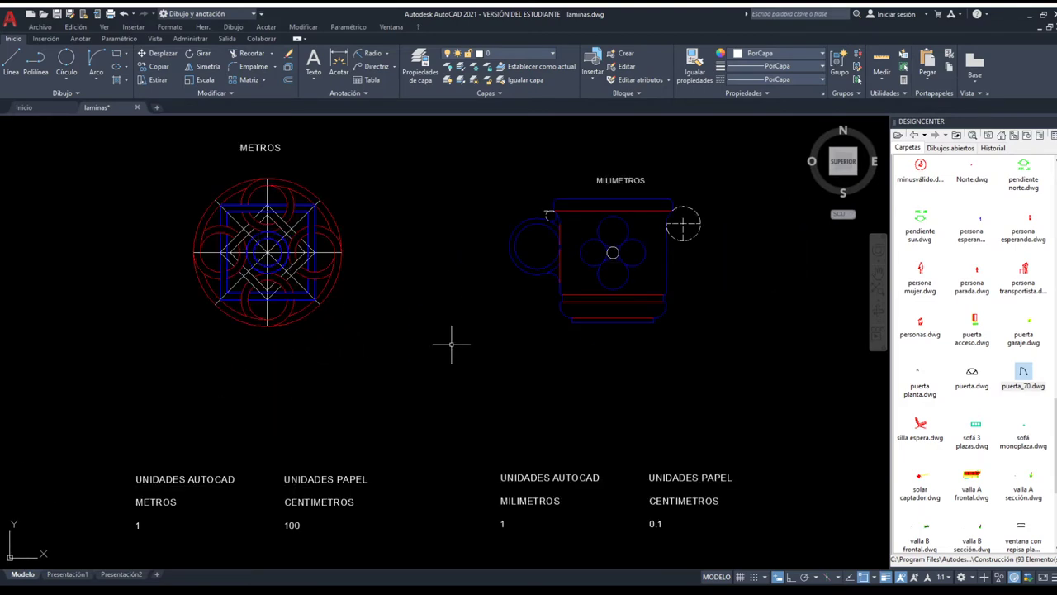
# Pan past the units tables and zoom in on the door block in empty space.
pyautogui.moveTo(365, 273); pyautogui.dragTo(342, 334, button='middle')
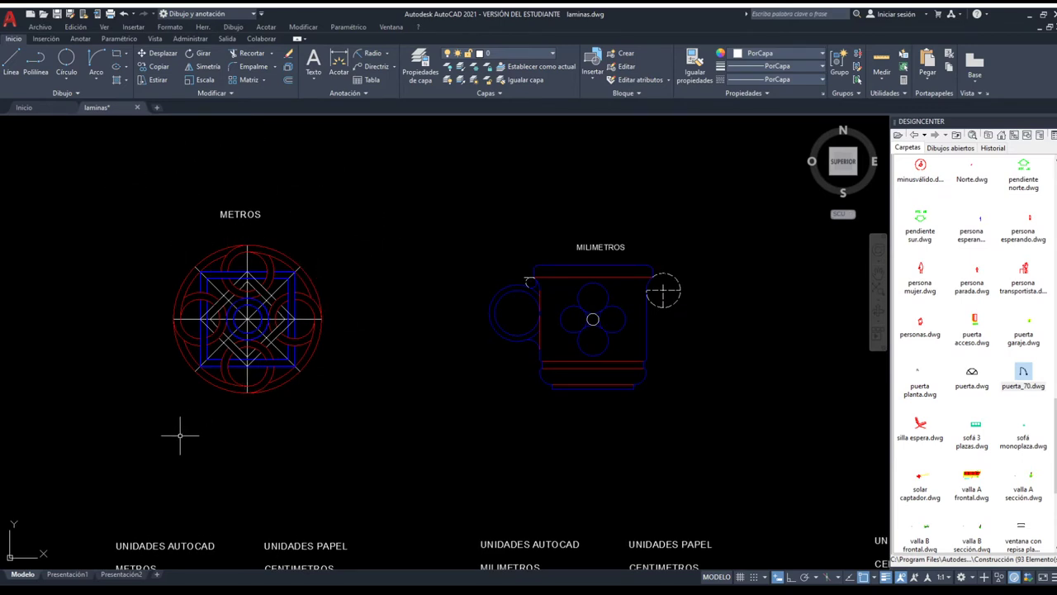
pyautogui.moveTo(177, 432); pyautogui.dragTo(199, 329, button='middle')
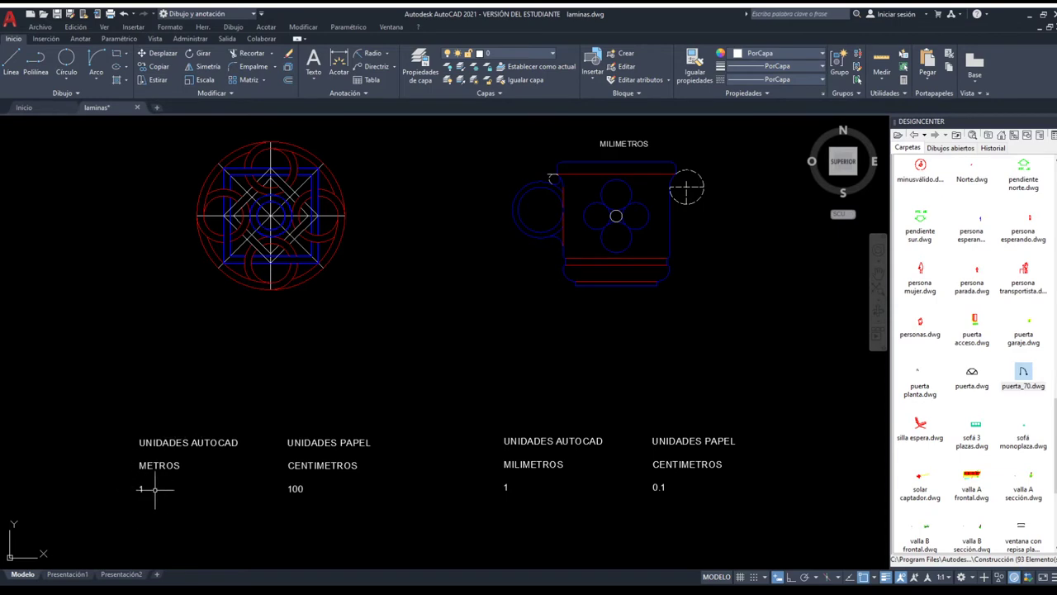
pyautogui.moveTo(608, 301)
pyautogui.mouseDown(button='middle')
pyautogui.moveTo(507, 363)
pyautogui.moveTo(520, 347)
pyautogui.mouseUp(button='middle')
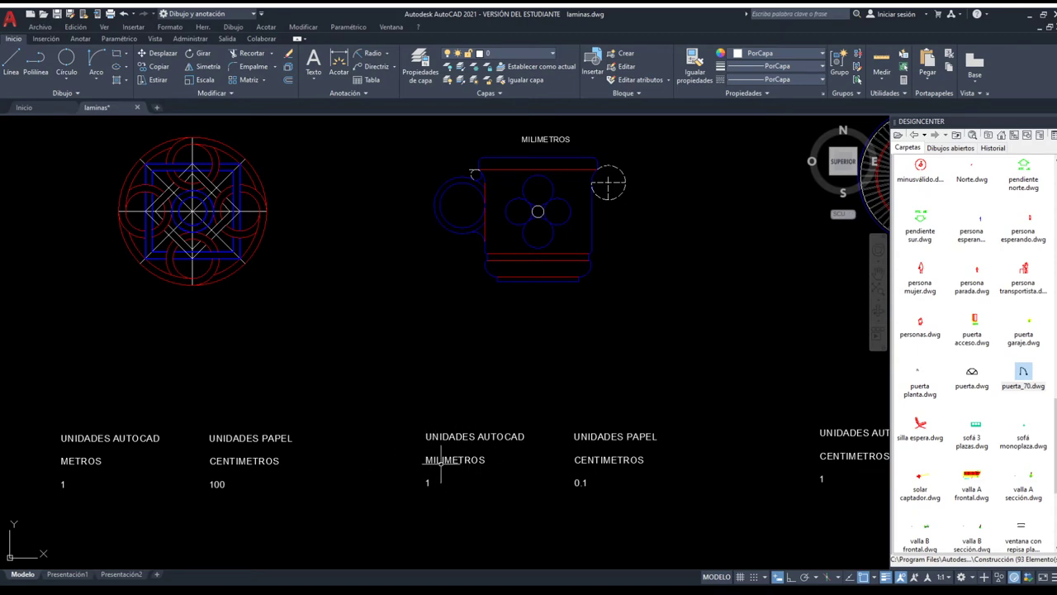
pyautogui.moveTo(519, 376); pyautogui.dragTo(311, 388, button='middle')
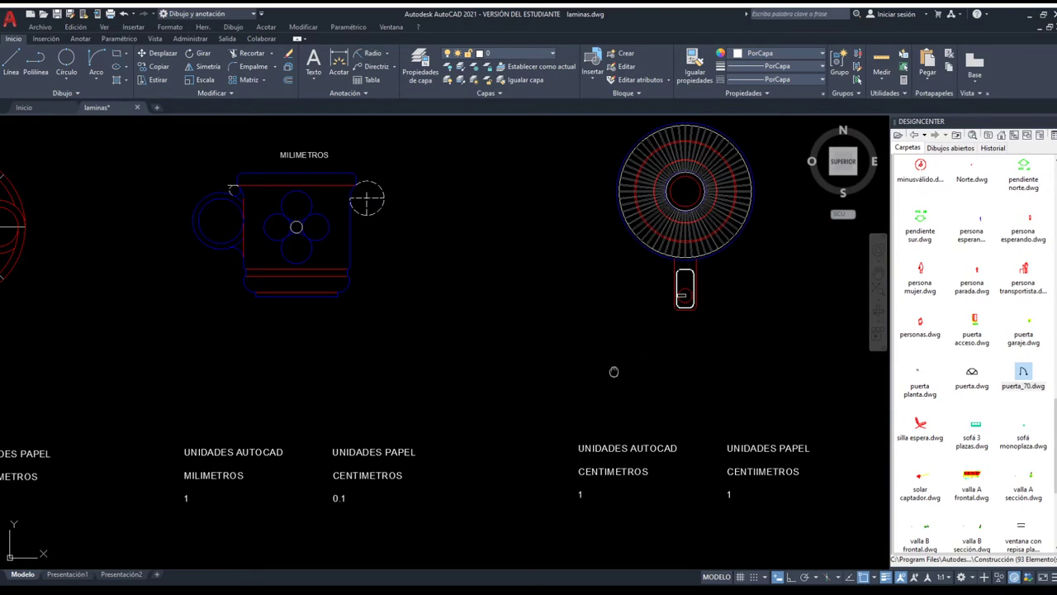
pyautogui.moveTo(614, 371); pyautogui.dragTo(576, 303, button='middle')
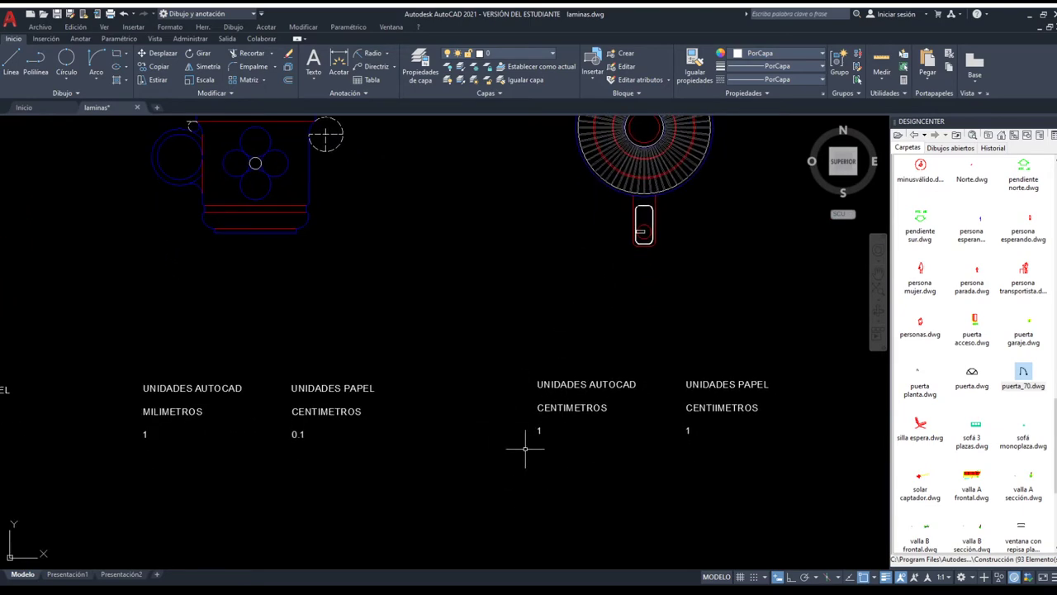
pyautogui.scroll(-2, 610, 410)
pyautogui.moveTo(506, 339); pyautogui.dragTo(556, 373, button='middle')
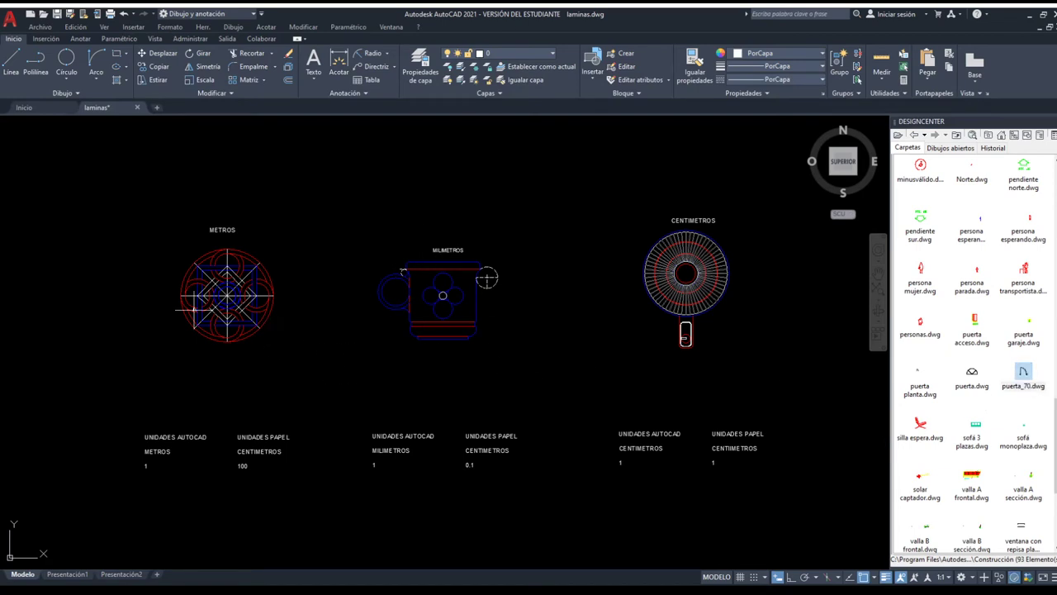
pyautogui.moveTo(322, 411); pyautogui.dragTo(350, 384, button='middle')
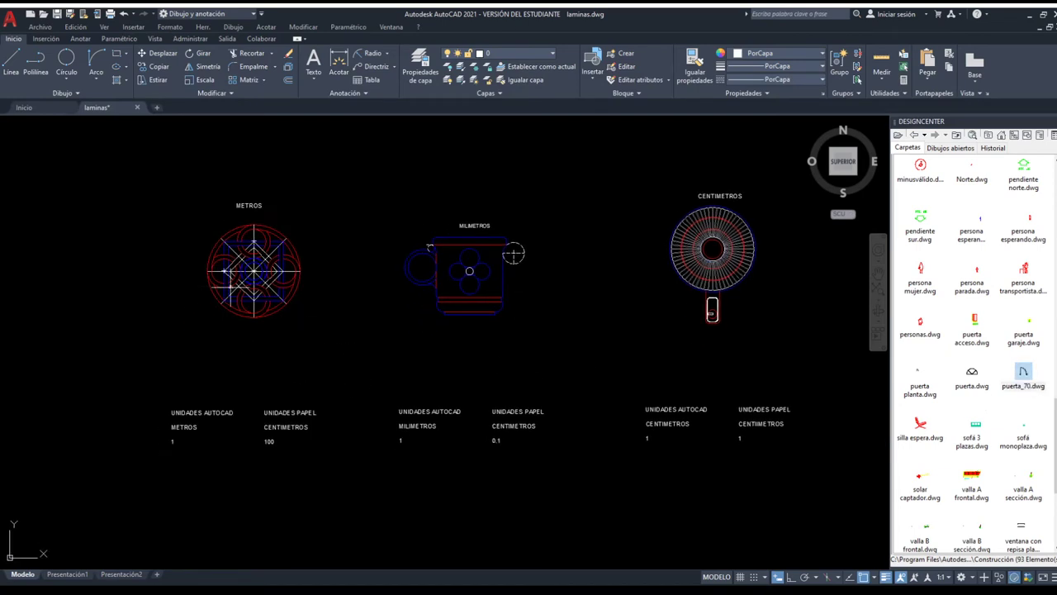
pyautogui.scroll(2, 337, 365)
pyautogui.scroll(5, 336, 365)
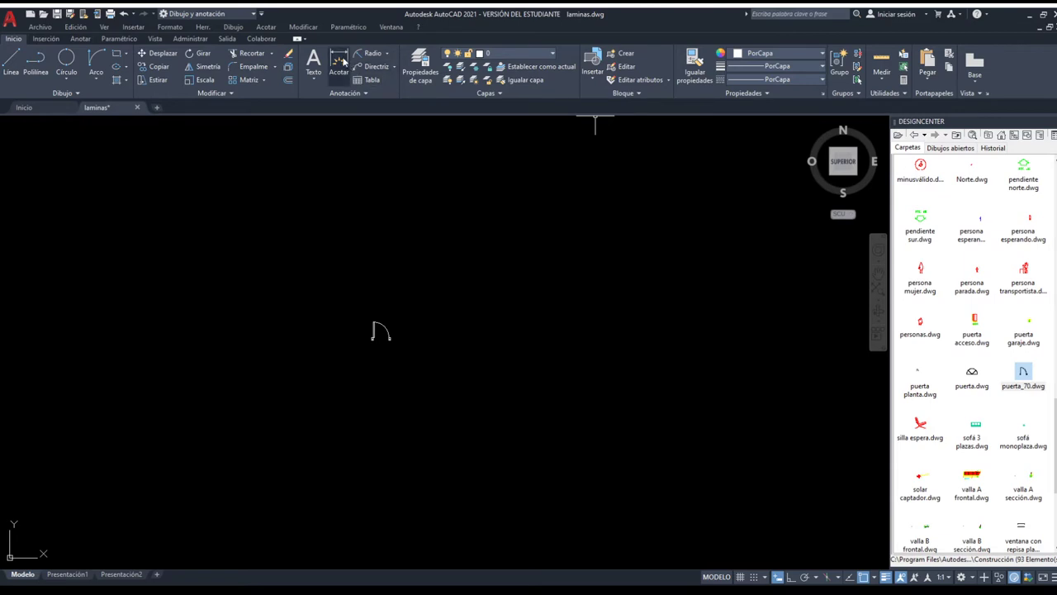
# Grip-stretch the door block's width to 0,78.
pyautogui.scroll(3, 351, 289)
pyautogui.click(425, 378)
pyautogui.click(424, 378)
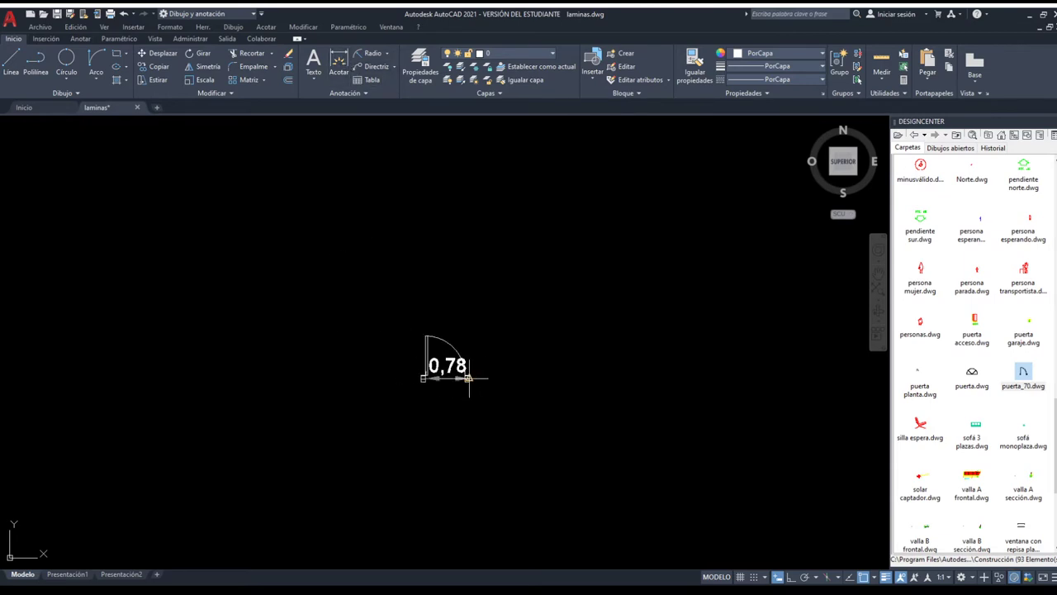
pyautogui.click(468, 378)
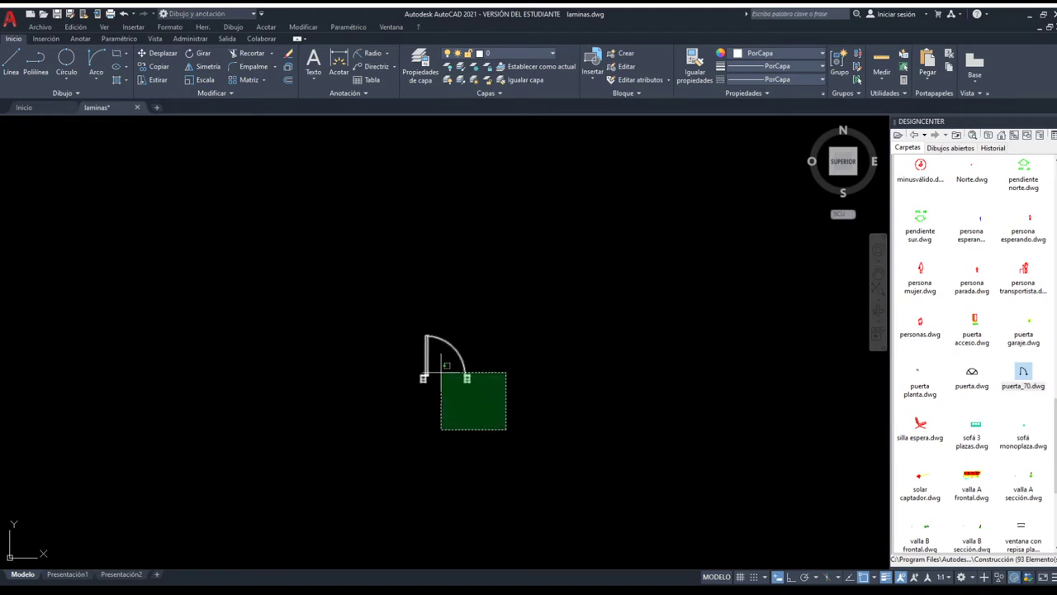
# Scale the selected door up to a much larger size with ESCALA.
pyautogui.moveTo(503, 429); pyautogui.dragTo(439, 366)
pyautogui.write('es')
pyautogui.press('Return')
pyautogui.click(532, 381)
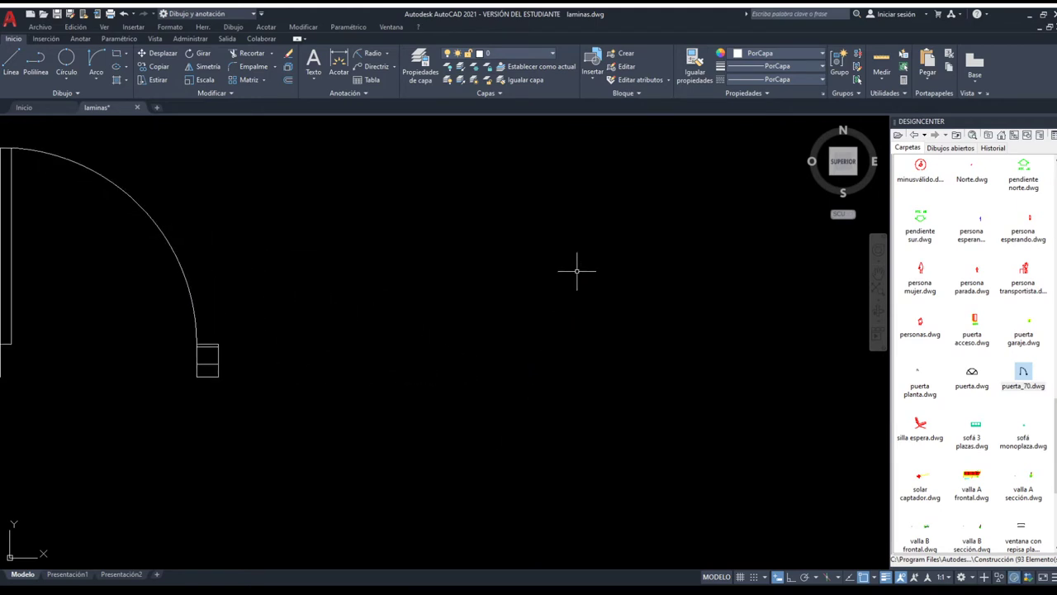
pyautogui.click(703, 329)
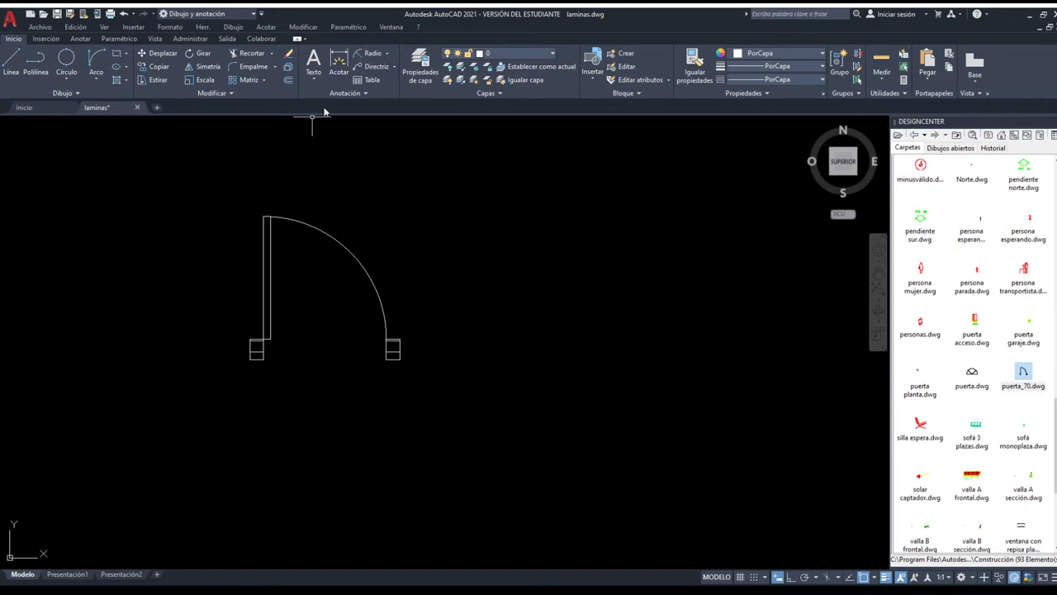
# Cancel a started door dimension, then crossing-select and erase the door block.
pyautogui.click(334, 73)
pyautogui.click(265, 358)
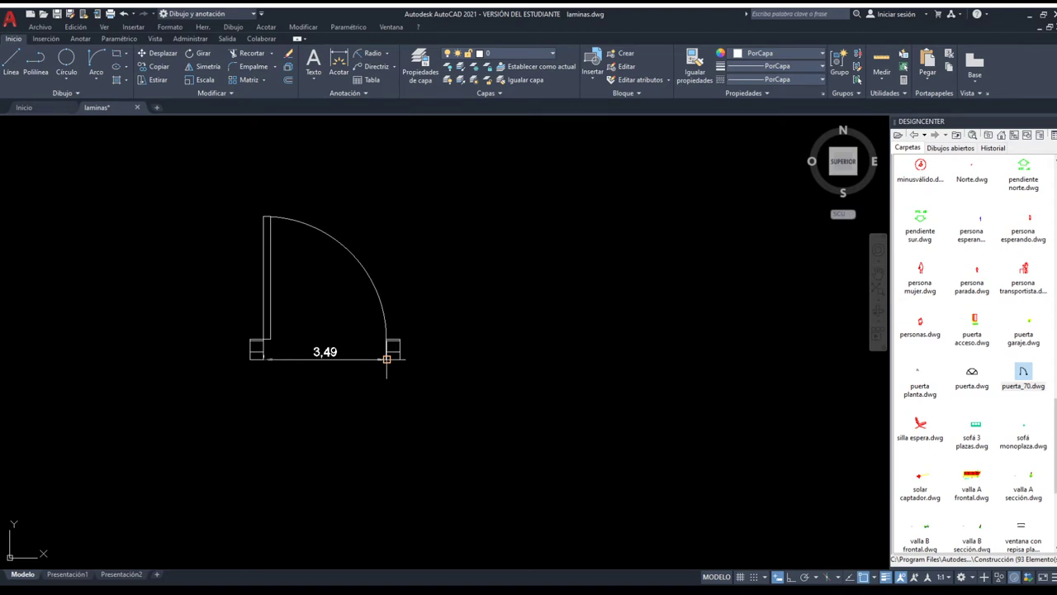
pyautogui.press('Escape')
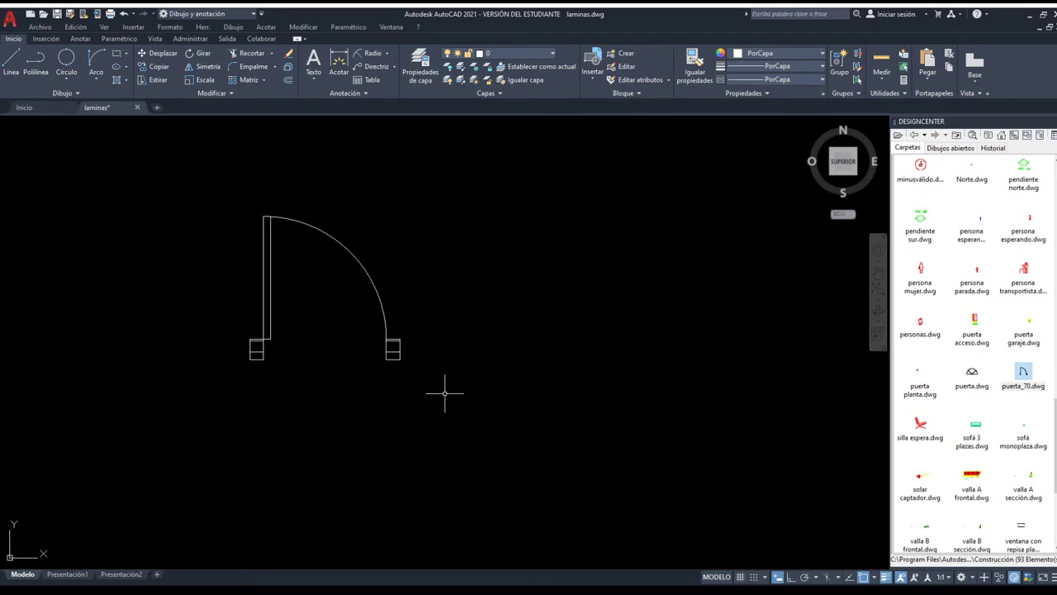
pyautogui.moveTo(453, 409); pyautogui.dragTo(353, 327)
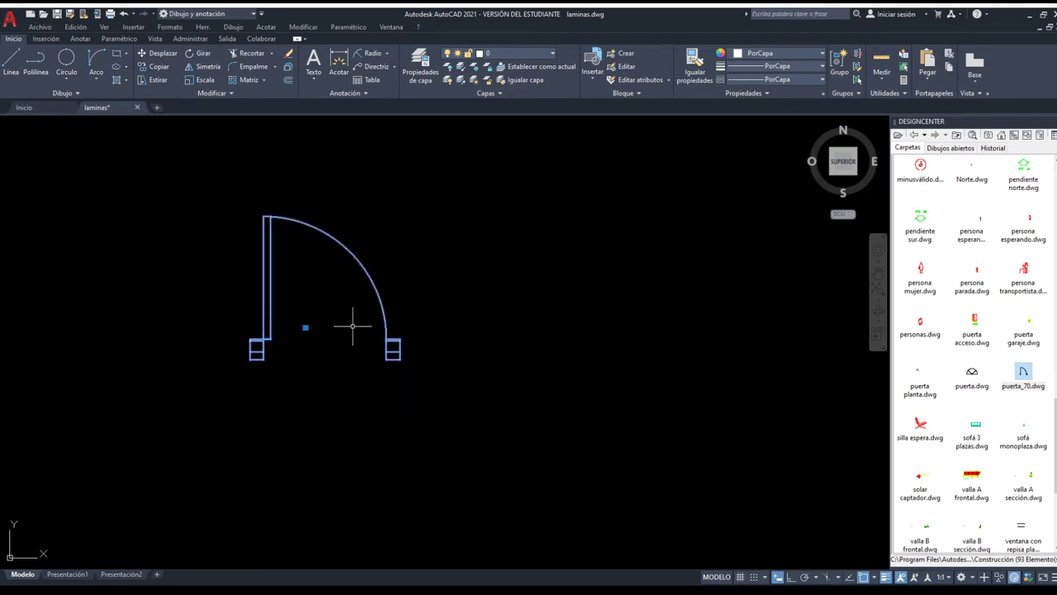
pyautogui.press('Delete')
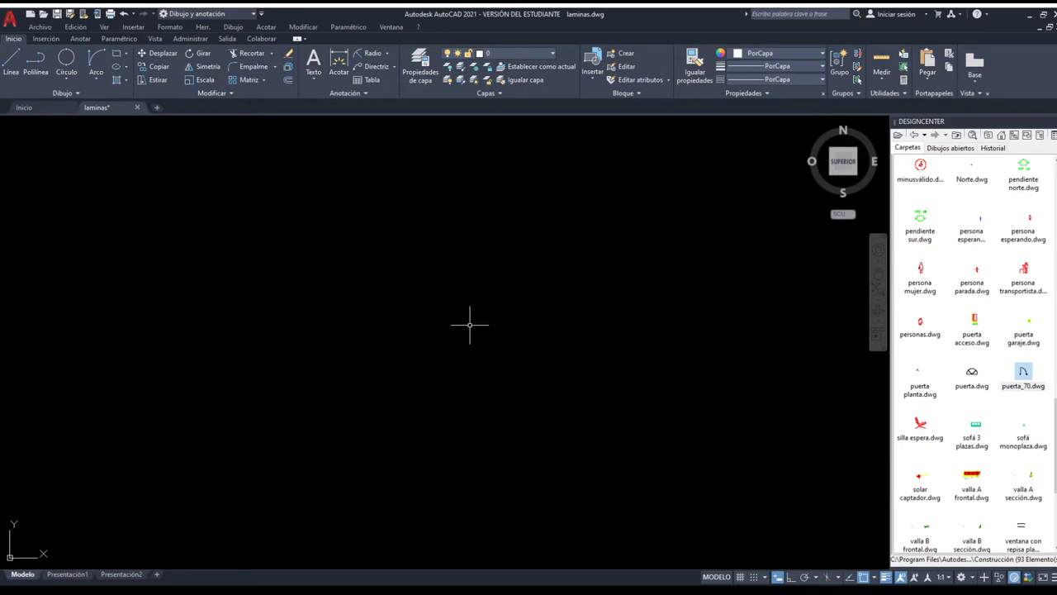
# Undo the inserted door block with Ctrl+Z.
pyautogui.scroll(-3, 471, 323)
pyautogui.moveTo(471, 328); pyautogui.dragTo(428, 349, button='middle')
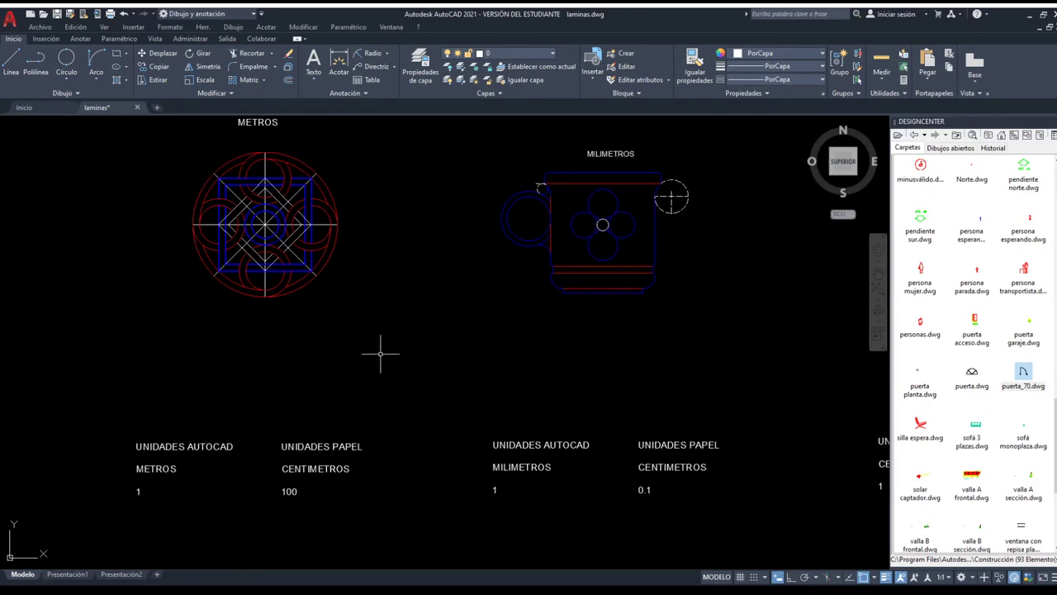
pyautogui.scroll(-2, 380, 353)
pyautogui.scroll(-1, 380, 354)
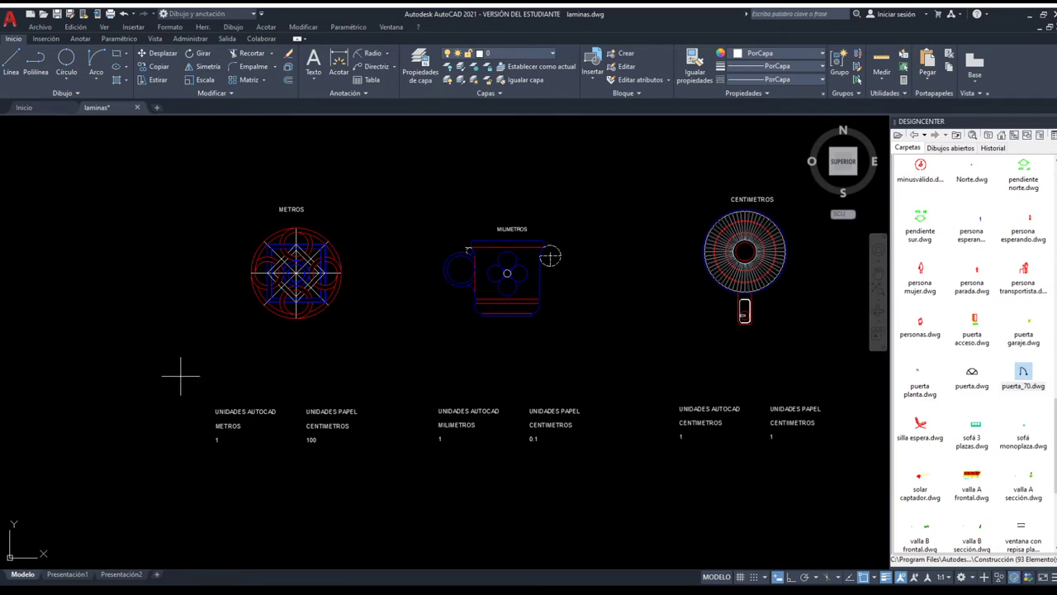
pyautogui.moveTo(153, 361); pyautogui.dragTo(203, 361)
pyautogui.moveTo(204, 361); pyautogui.dragTo(238, 325, button='middle')
pyautogui.moveTo(189, 324); pyautogui.dragTo(188, 270)
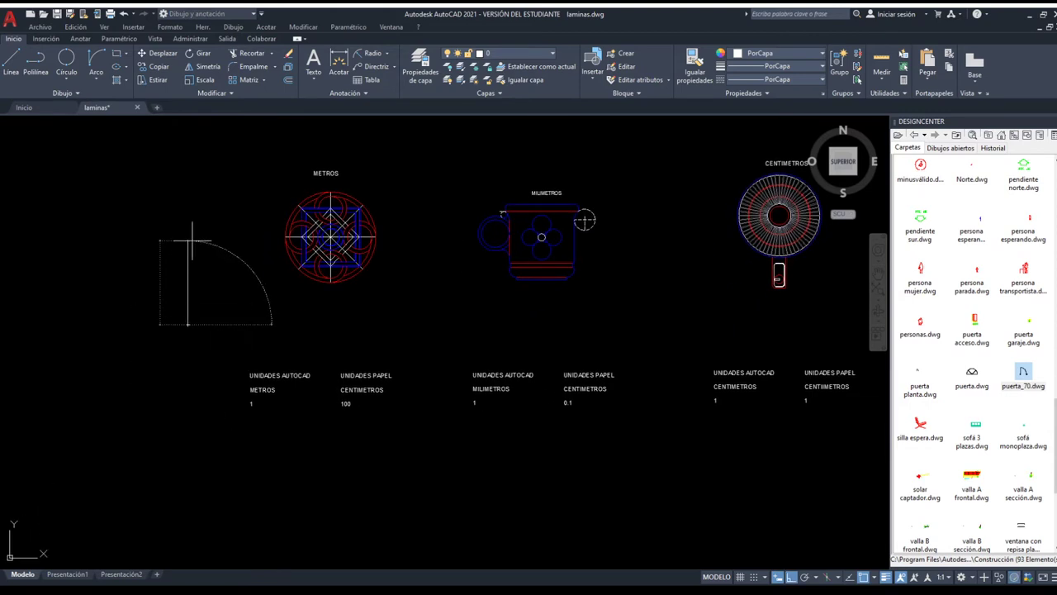
pyautogui.scroll(2, 193, 245)
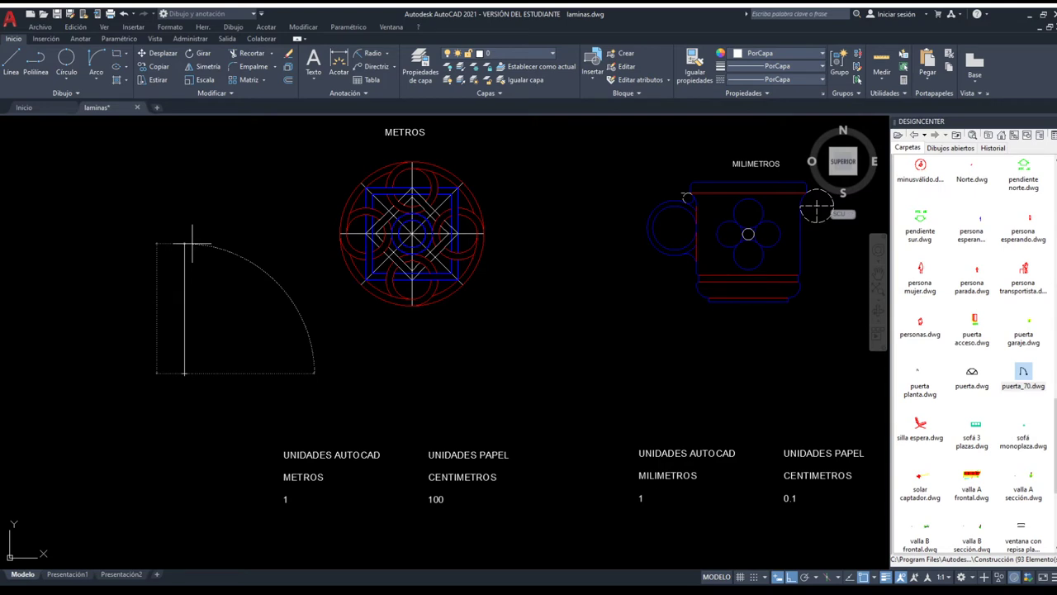
pyautogui.moveTo(193, 245)
pyautogui.mouseDown()
pyautogui.moveTo(268, 242)
pyautogui.moveTo(347, 299)
pyautogui.moveTo(311, 316)
pyautogui.mouseUp()
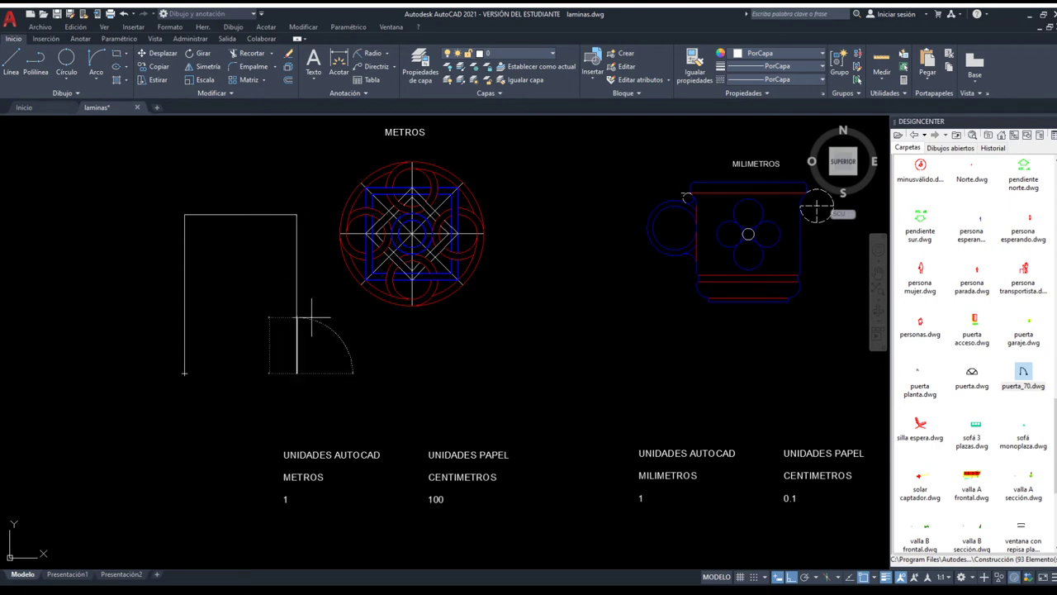
pyautogui.hotkey('ctrl', 'z')
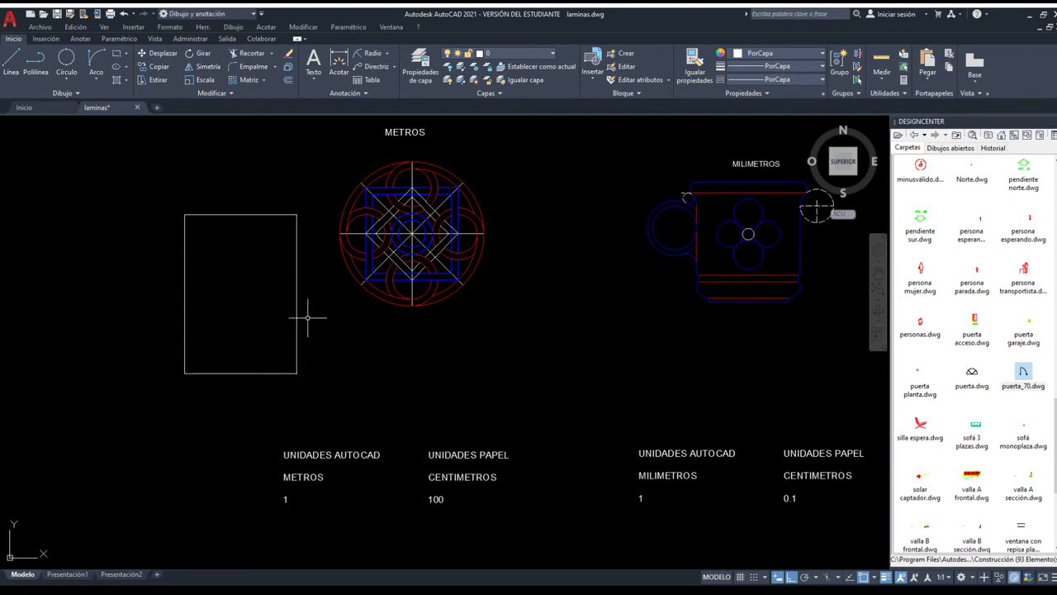
# Move the sheet rectangle further left.
pyautogui.click(240, 372)
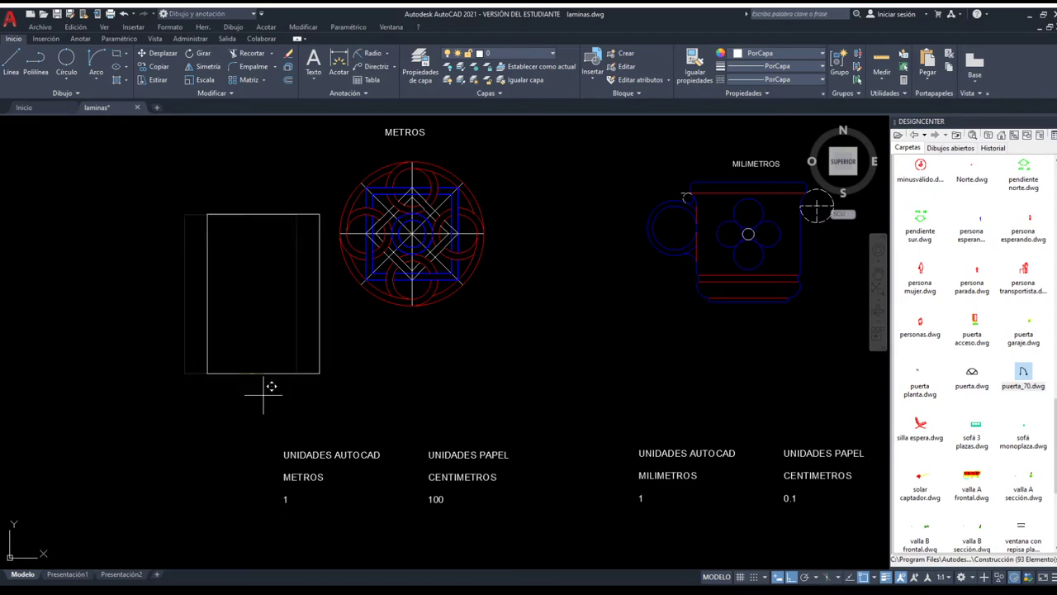
pyautogui.click(137, 406)
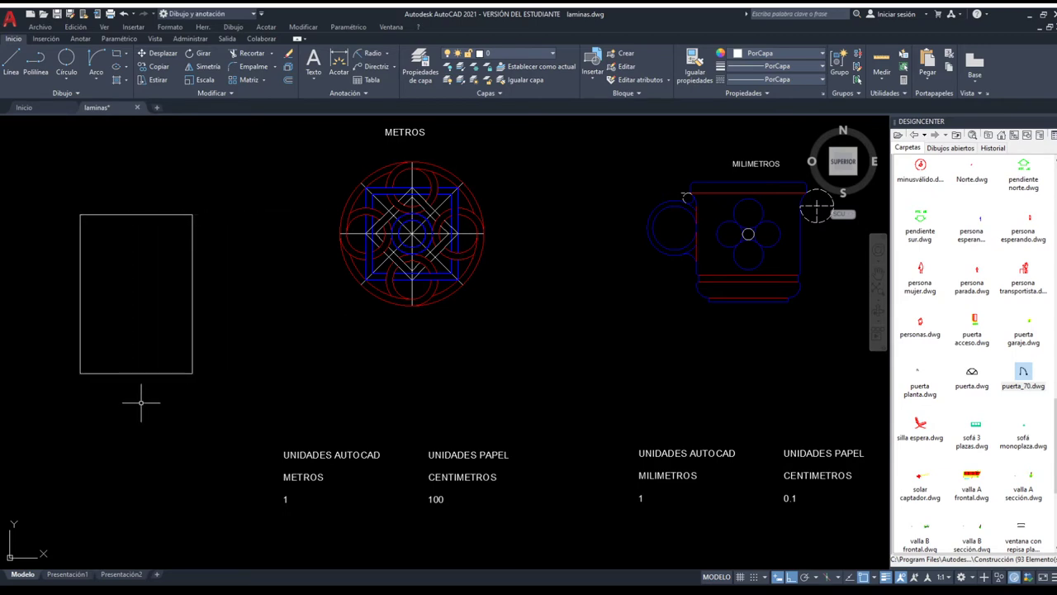
pyautogui.scroll(2, 146, 373)
pyautogui.moveTo(290, 384); pyautogui.dragTo(306, 406, button='middle')
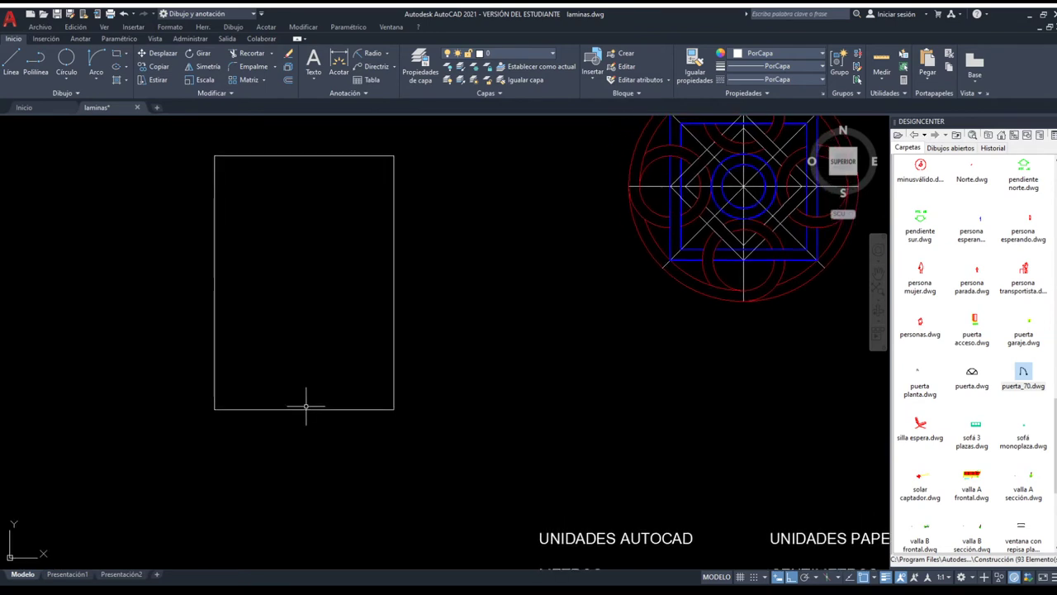
# Offset the sheet rectangle inward as a margin frame and explode the inner copy.
pyautogui.click(304, 407)
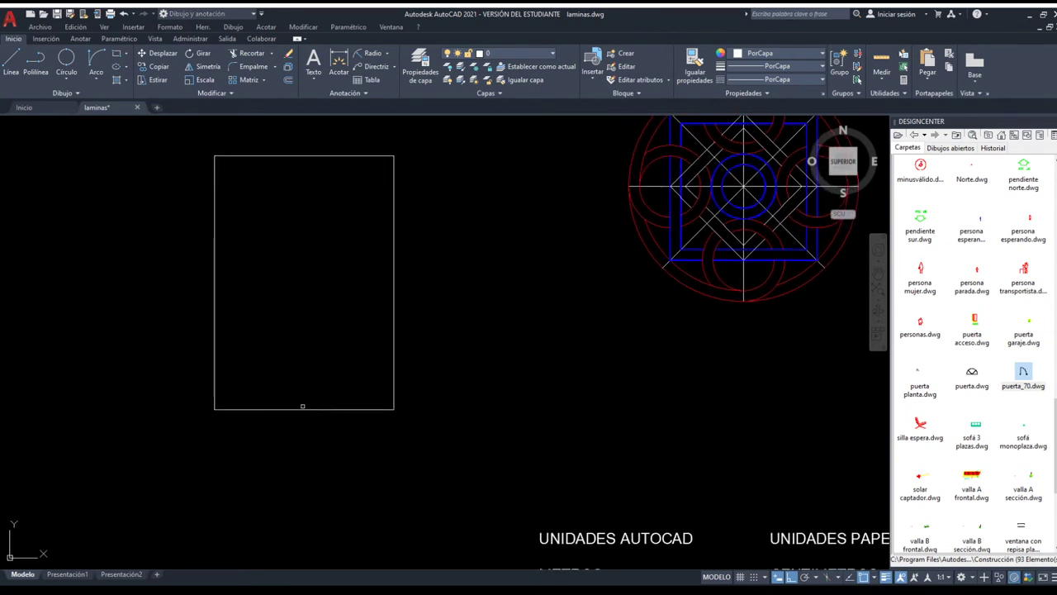
pyautogui.click(396, 356)
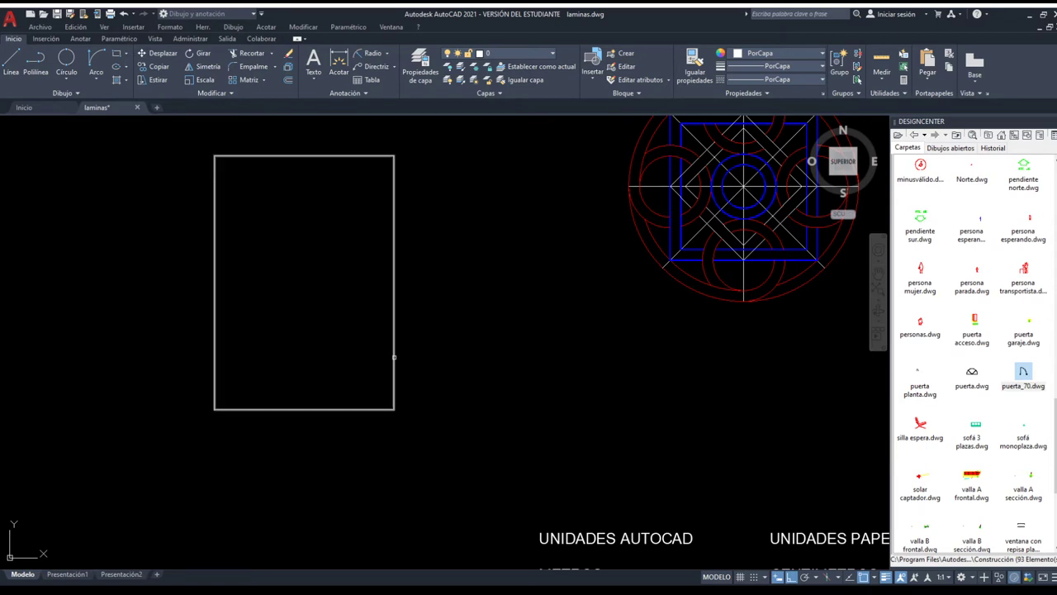
pyautogui.click(345, 354)
pyautogui.scroll(4, 252, 349)
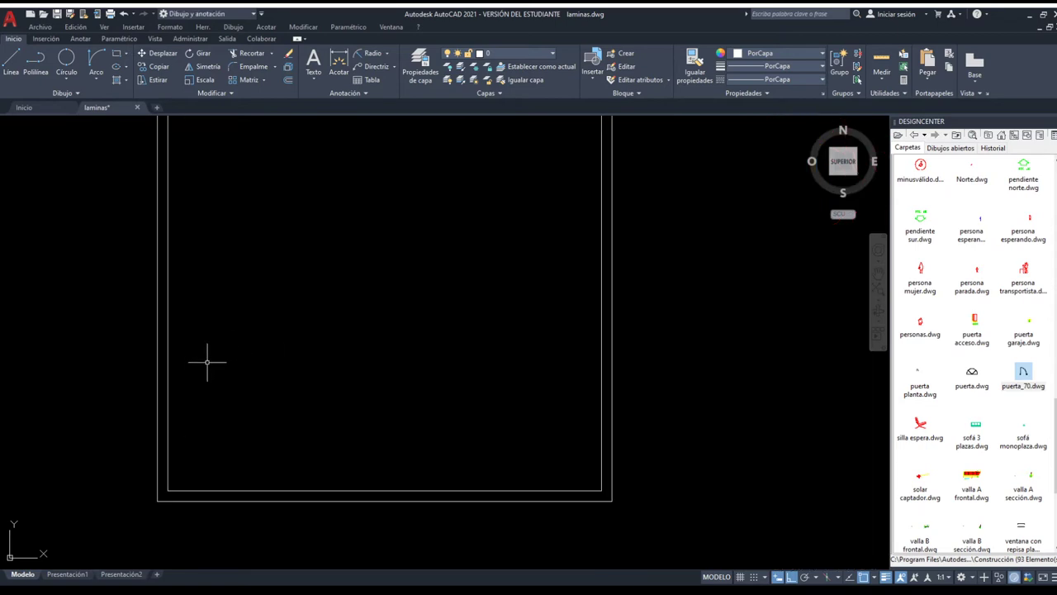
pyautogui.click(167, 321)
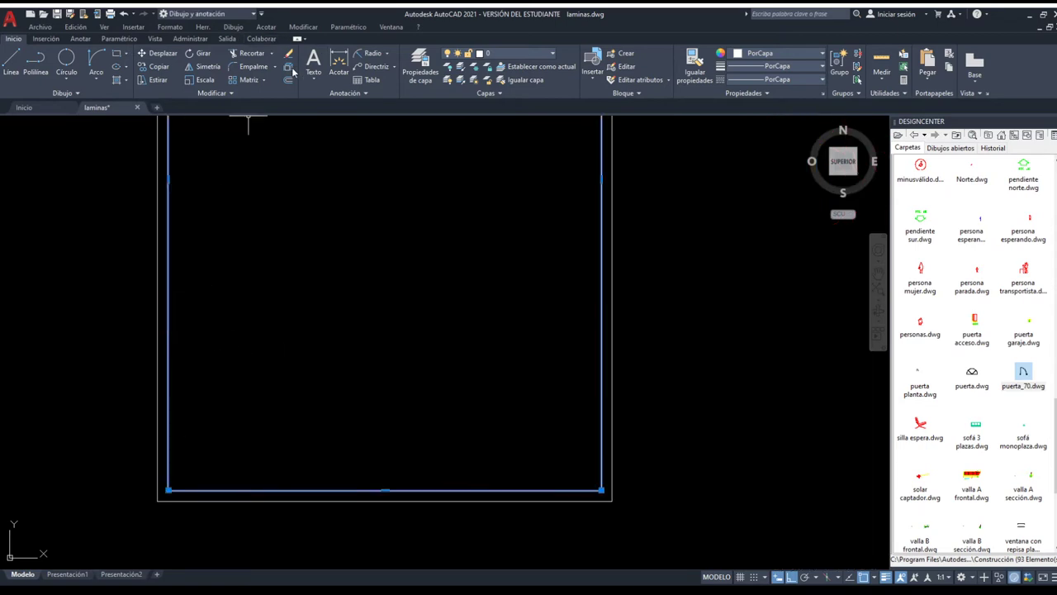
pyautogui.press('Escape')
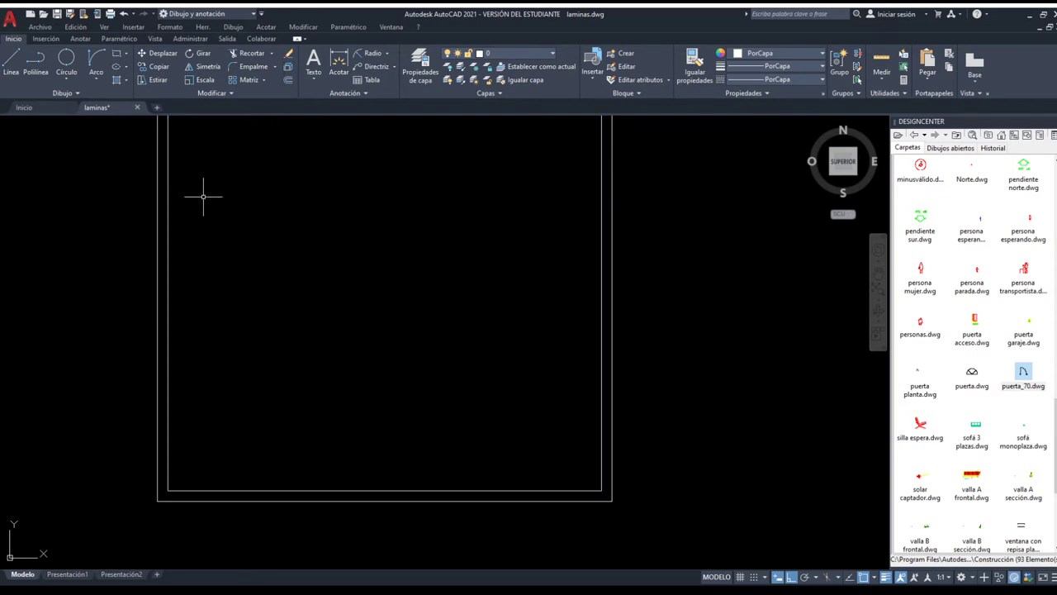
# Move the inner left margin line 20 units to the right.
pyautogui.moveTo(191, 288); pyautogui.dragTo(166, 247)
pyautogui.press('m')
pyautogui.press('Return')
pyautogui.click(186, 258)
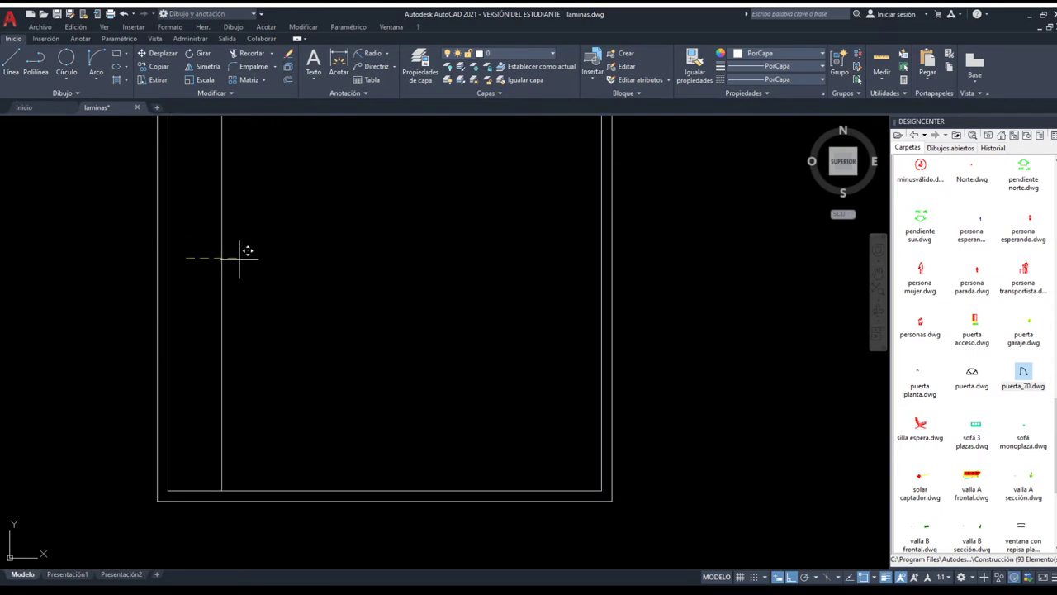
pyautogui.write('20')
pyautogui.press('Return')
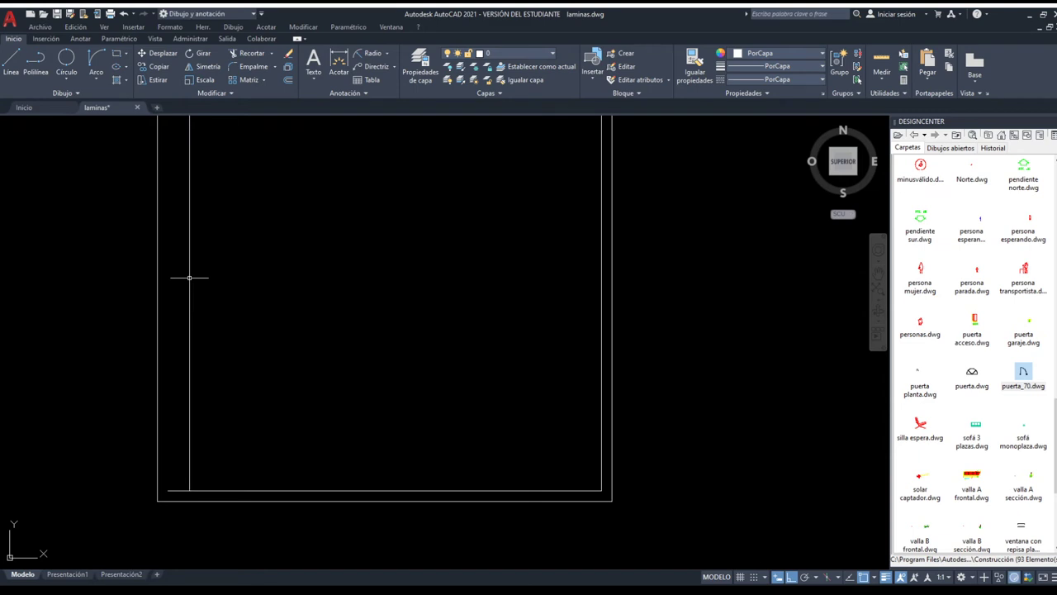
# Fillet the inner frame's corners and join its lines into one polyline.
pyautogui.click(189, 388)
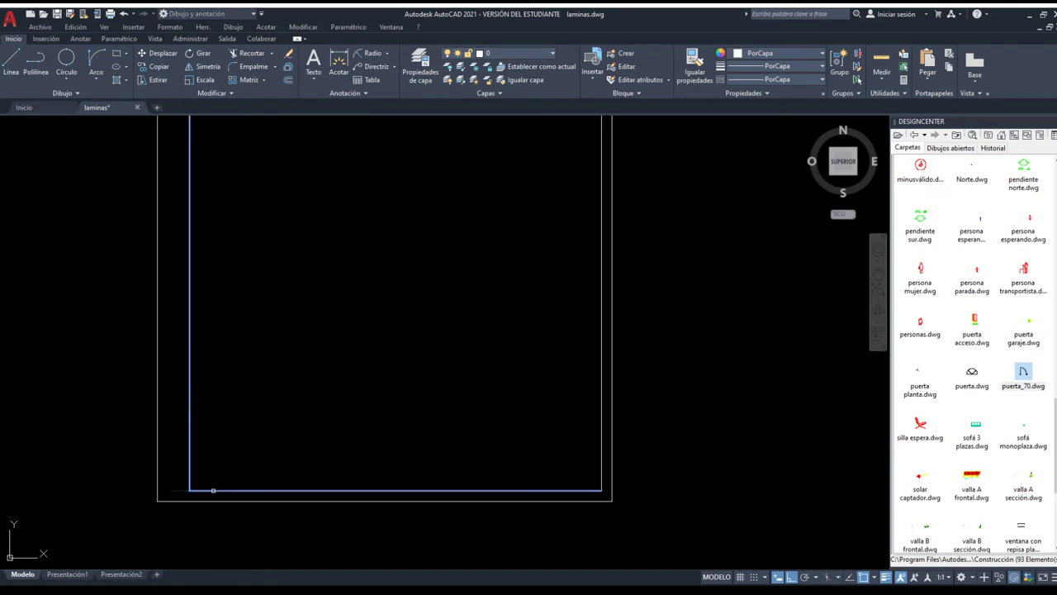
pyautogui.click(213, 489)
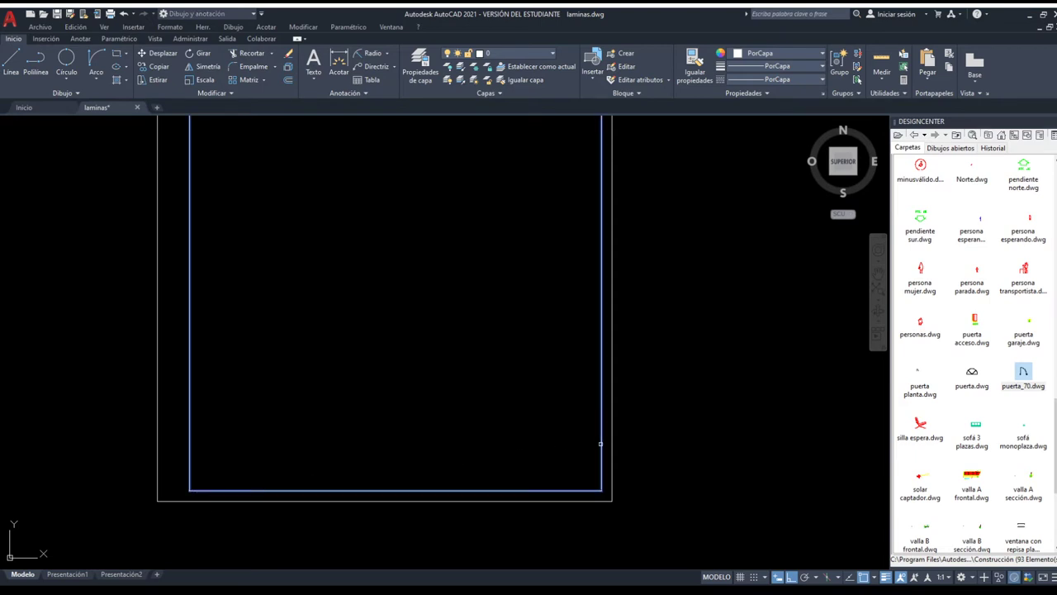
pyautogui.scroll(-2, 601, 451)
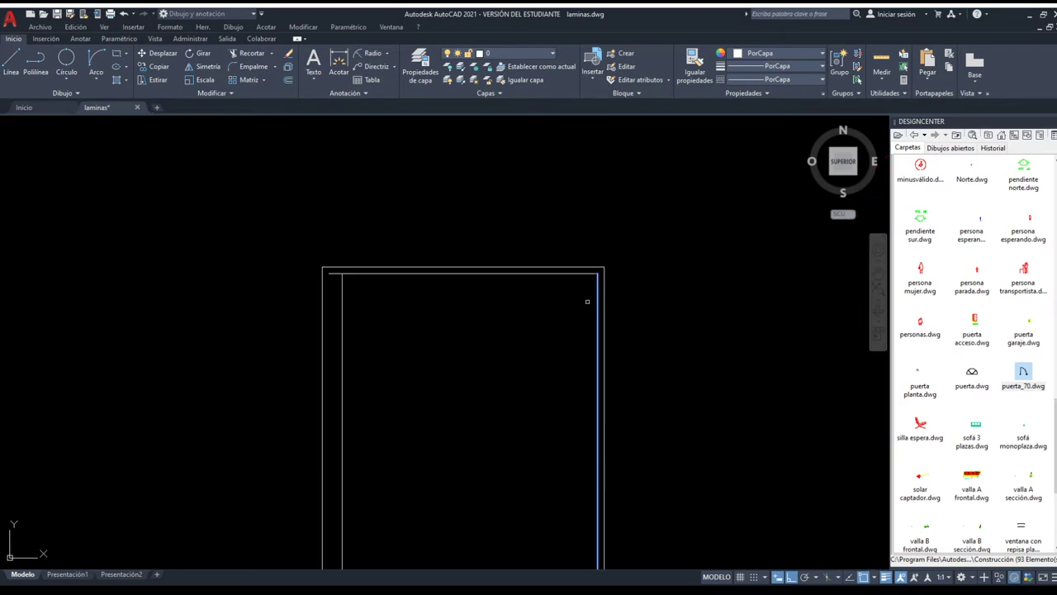
pyautogui.click(586, 273)
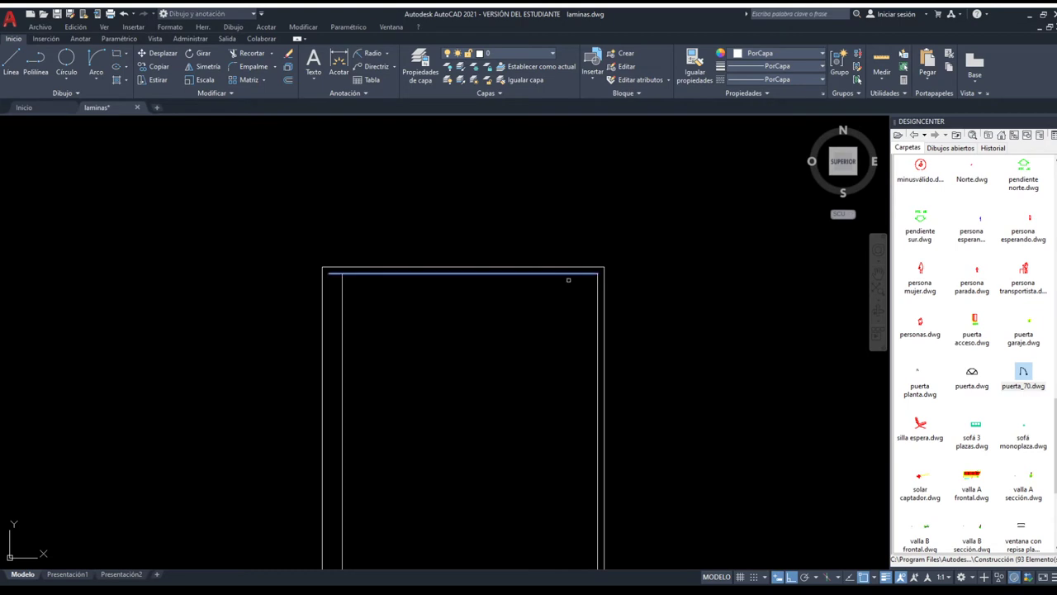
pyautogui.click(342, 283)
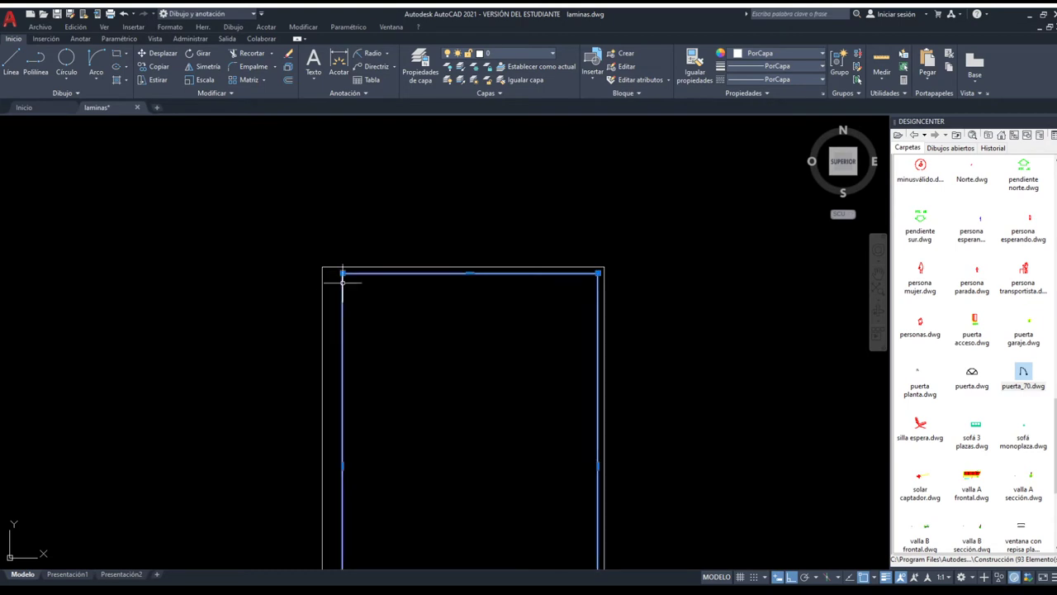
pyautogui.scroll(-2, 362, 243)
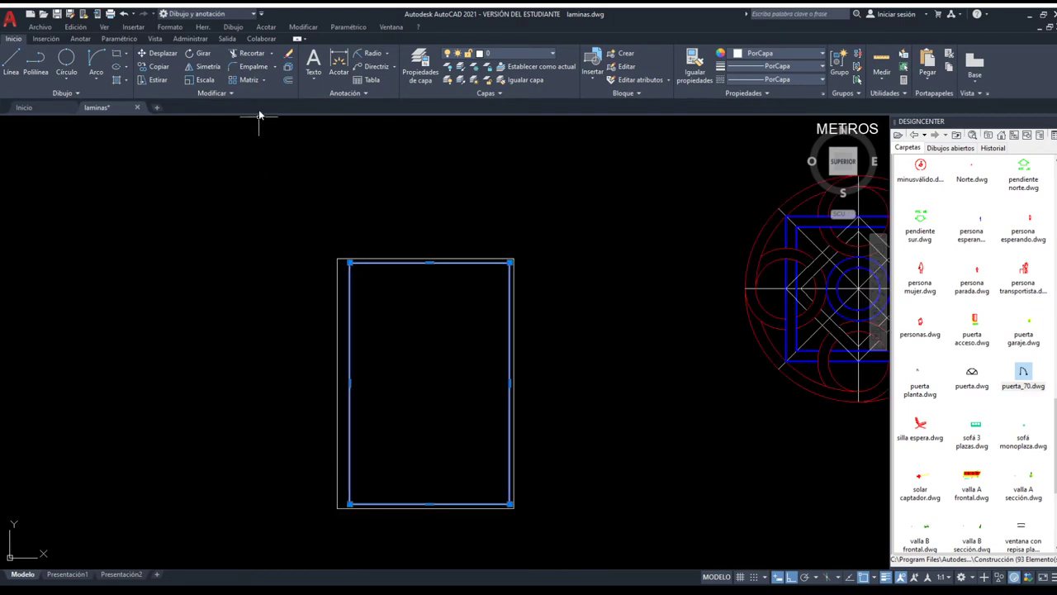
# Select the inner margin frame, then clear the selection.
pyautogui.press('Escape')
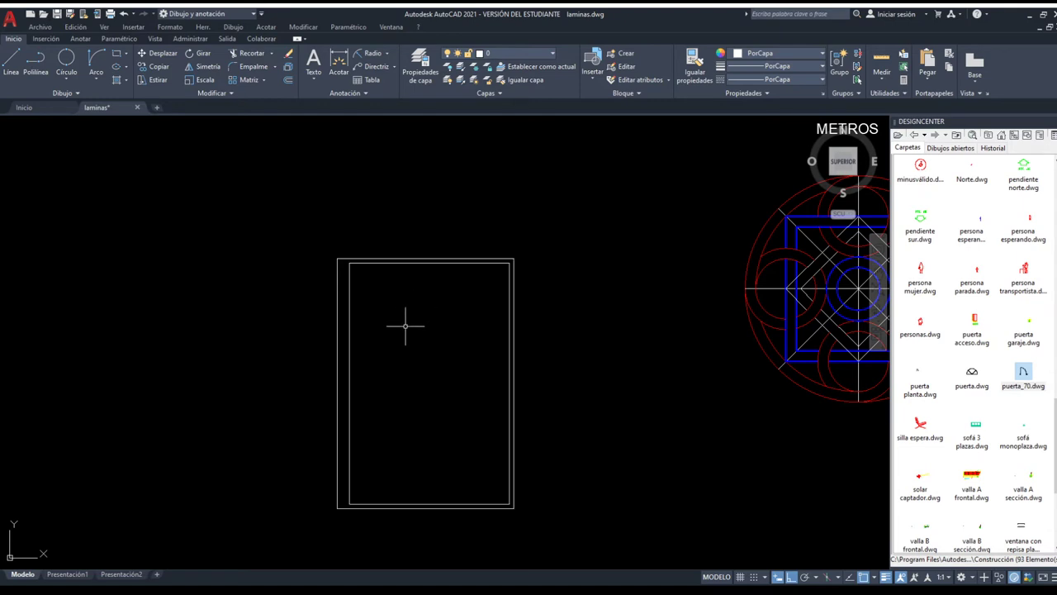
pyautogui.moveTo(405, 325); pyautogui.dragTo(410, 296, button='middle')
pyautogui.click(378, 277)
pyautogui.click(350, 240)
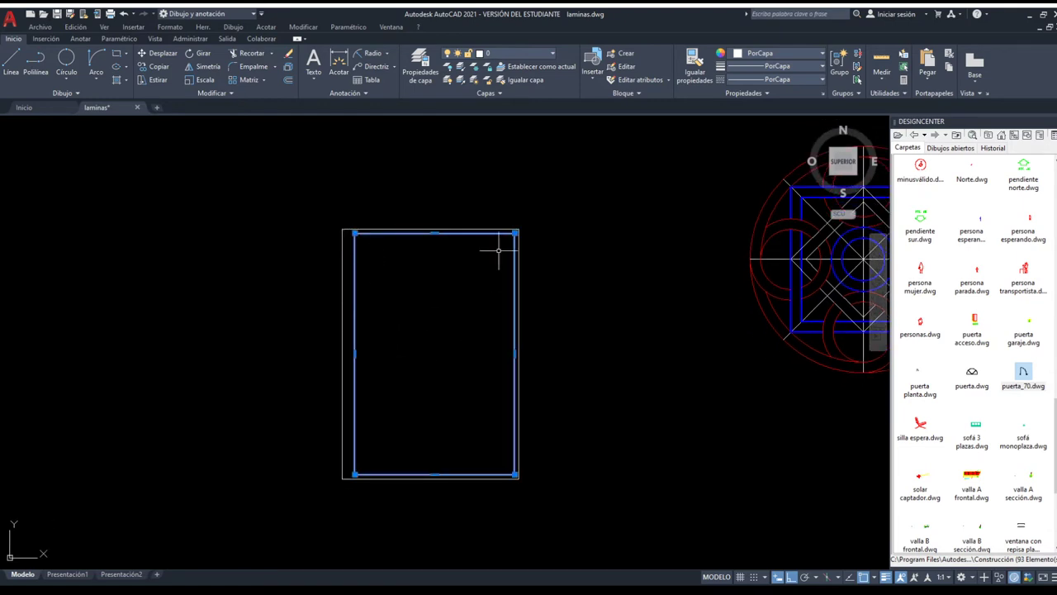
pyautogui.press('Escape')
pyautogui.scroll(-2, 413, 326)
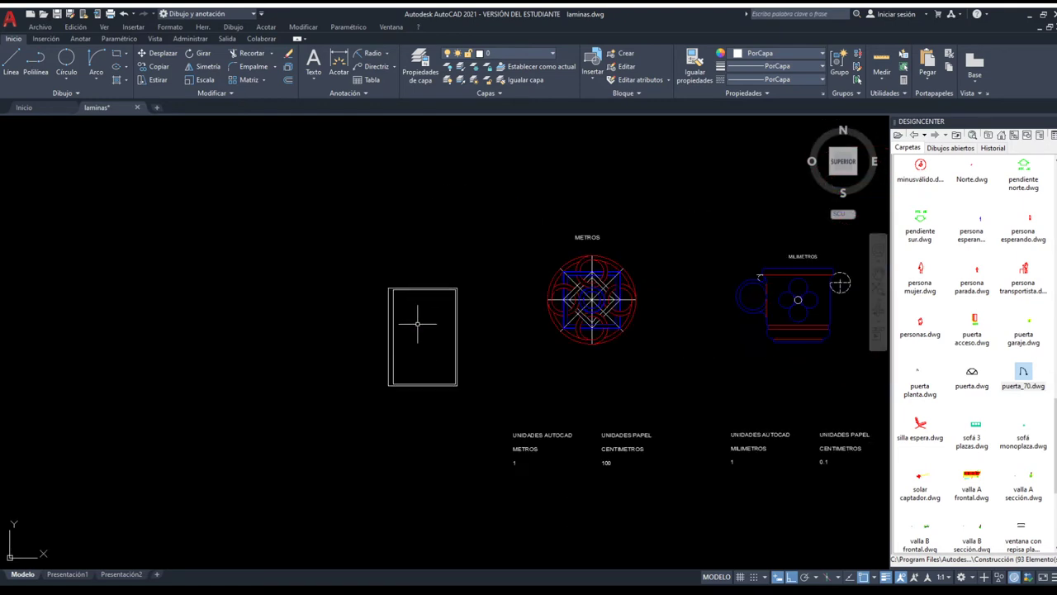
# Copy the framed sheet onto the METROS, MILIMETROS and CENTIMETROS drawings.
pyautogui.click(450, 385)
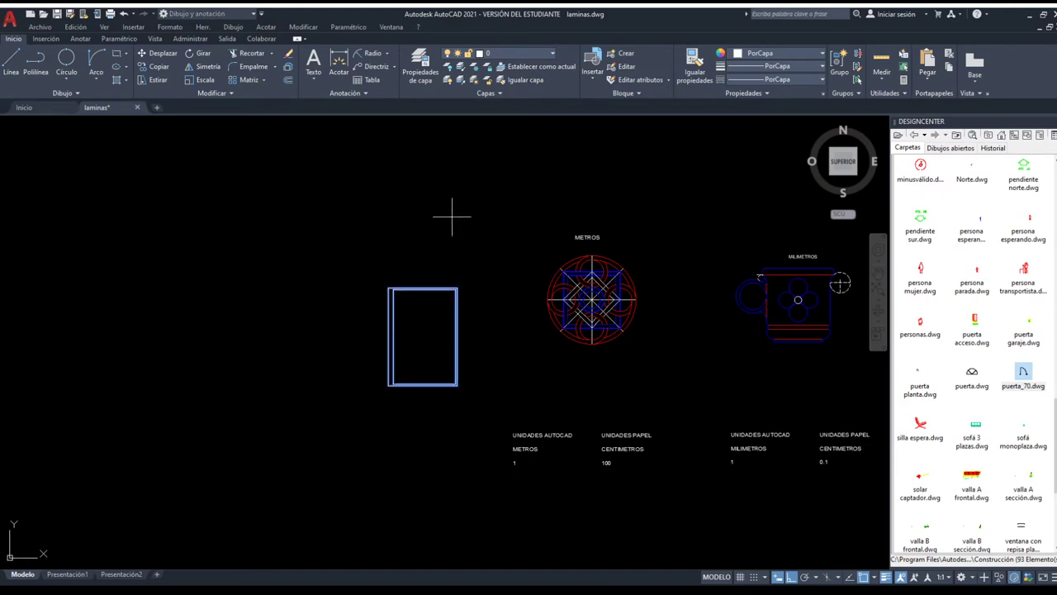
pyautogui.click(403, 197)
pyautogui.click(538, 167)
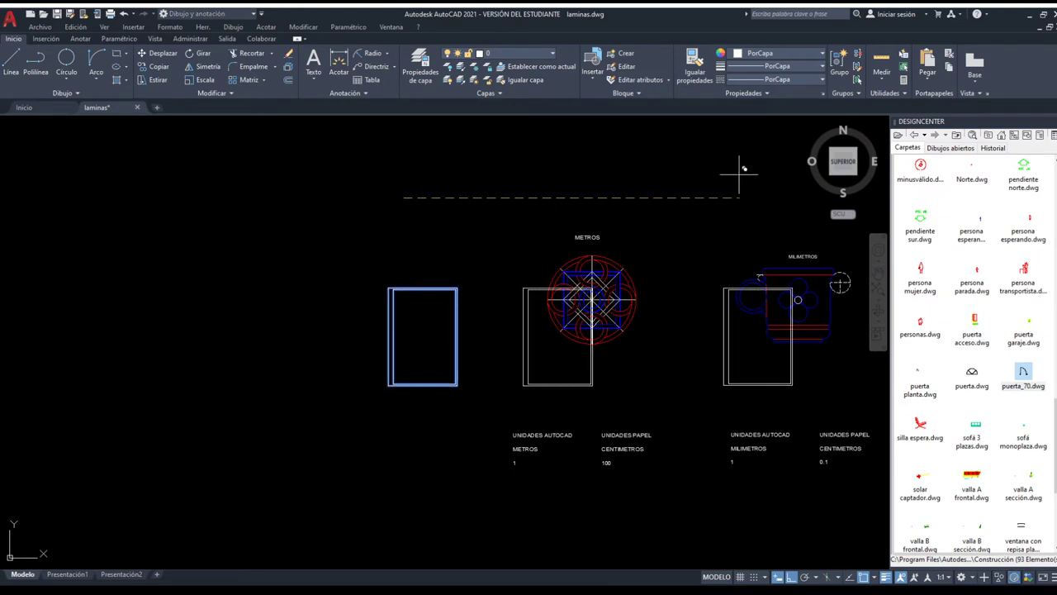
pyautogui.moveTo(739, 169)
pyautogui.mouseDown(button='middle')
pyautogui.moveTo(603, 196)
pyautogui.moveTo(587, 211)
pyautogui.moveTo(464, 213)
pyautogui.mouseUp(button='middle')
pyautogui.click(689, 201)
pyautogui.press('Return')
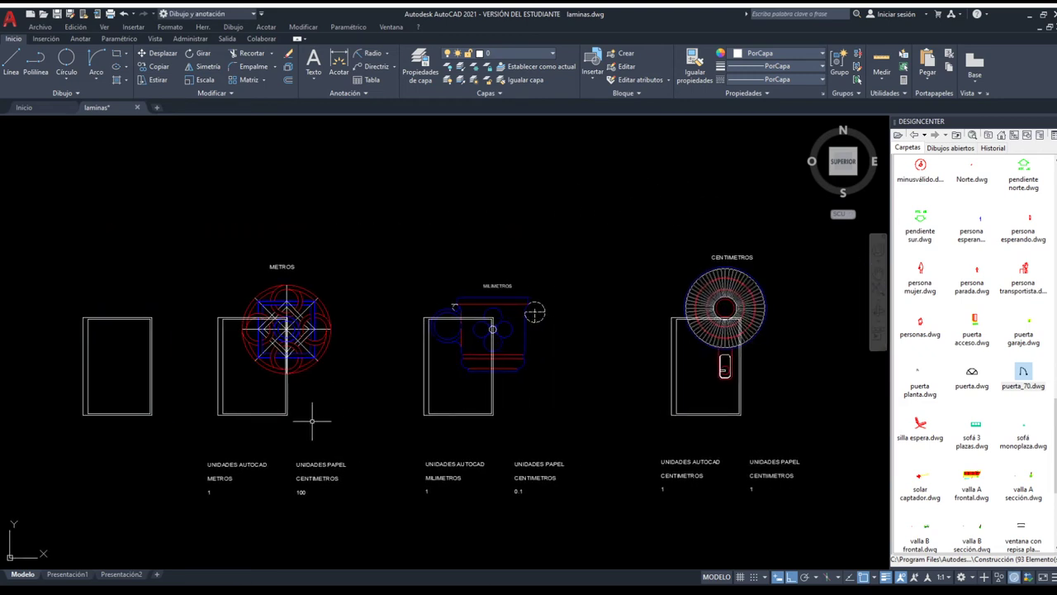
pyautogui.scroll(1, 312, 421)
pyautogui.scroll(1, 366, 371)
pyautogui.scroll(1, 354, 377)
pyautogui.scroll(1, 337, 346)
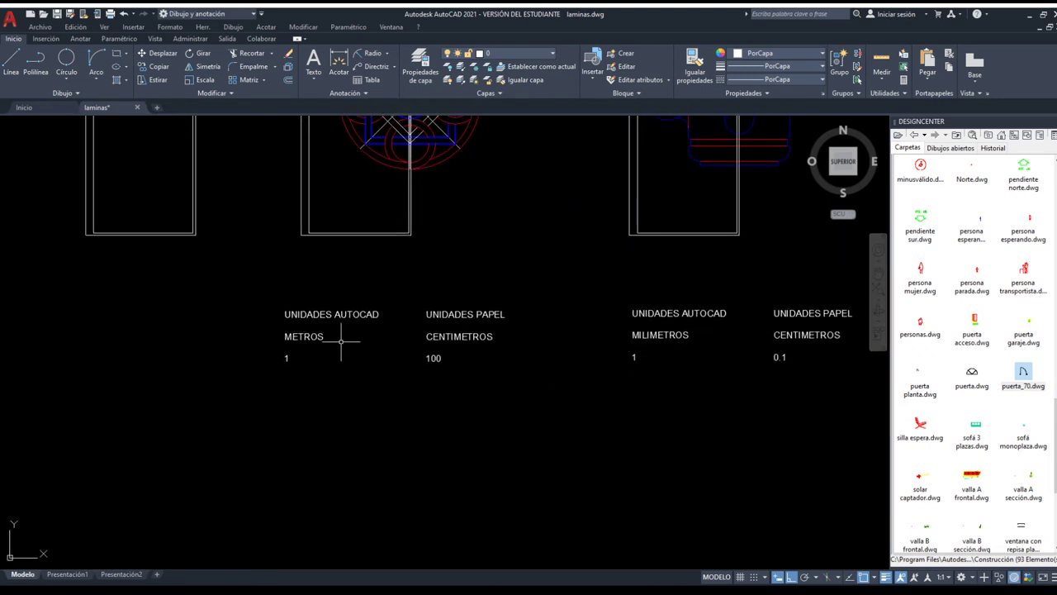
pyautogui.scroll(-4, 334, 393)
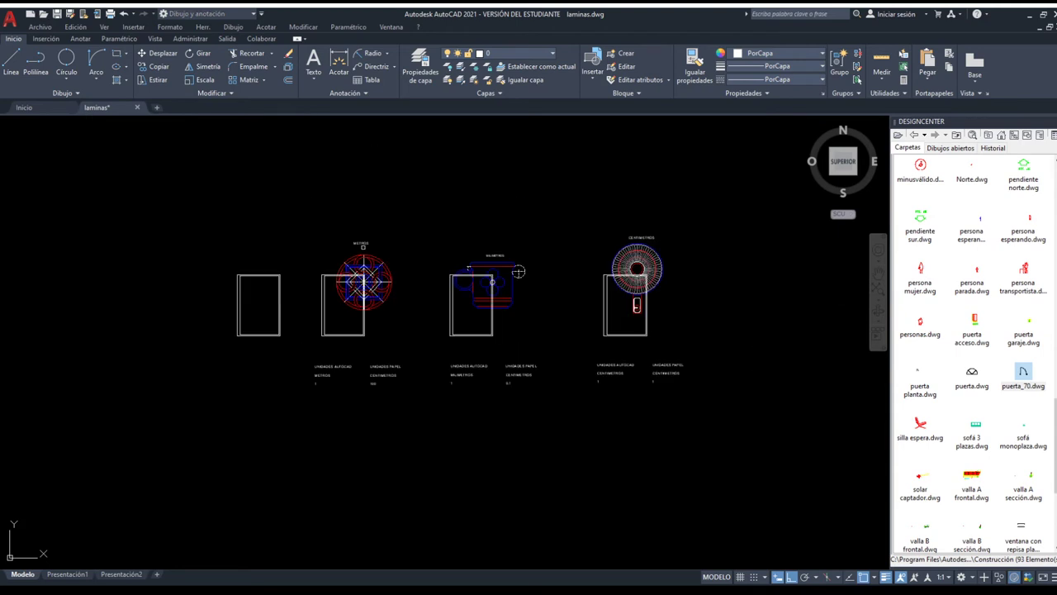
pyautogui.scroll(6, 348, 386)
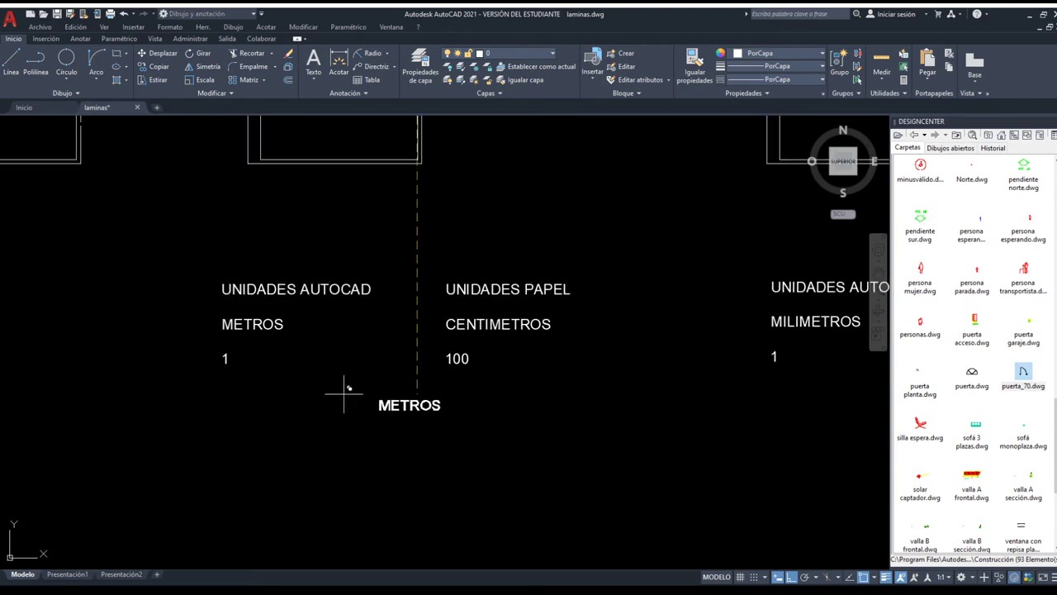
# Move the sheet rectangle onto the METROS rosette.
pyautogui.click(348, 385)
pyautogui.scroll(-3, 374, 416)
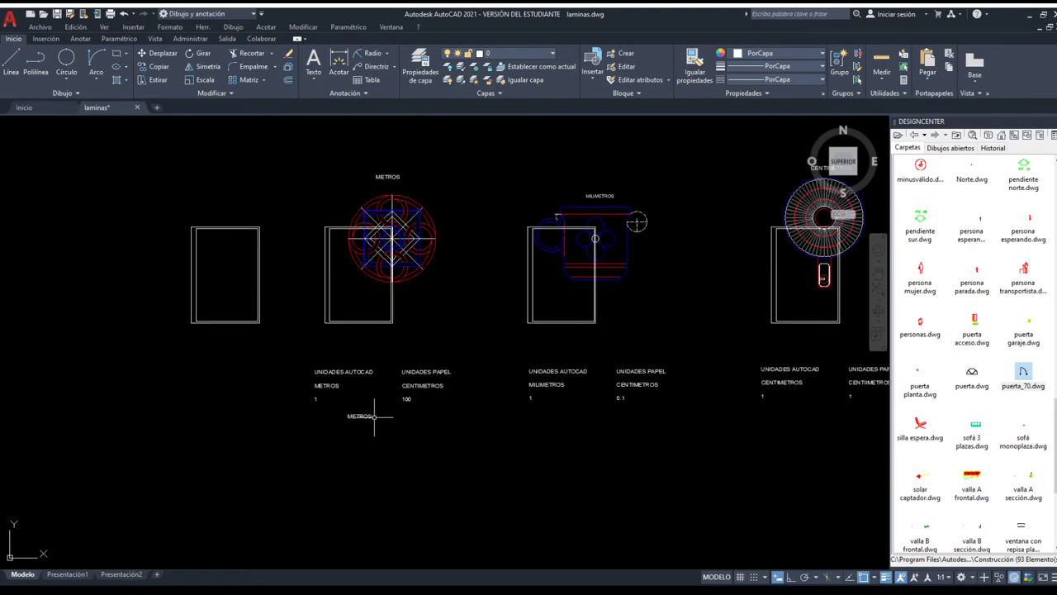
pyautogui.moveTo(374, 415); pyautogui.dragTo(393, 424, button='middle')
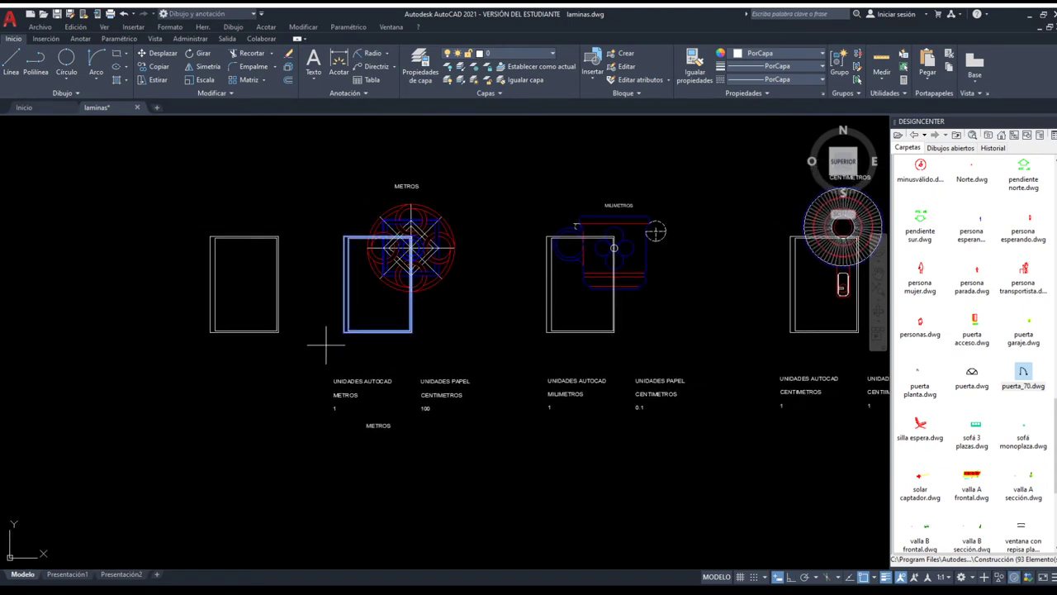
pyautogui.moveTo(326, 346); pyautogui.dragTo(340, 330)
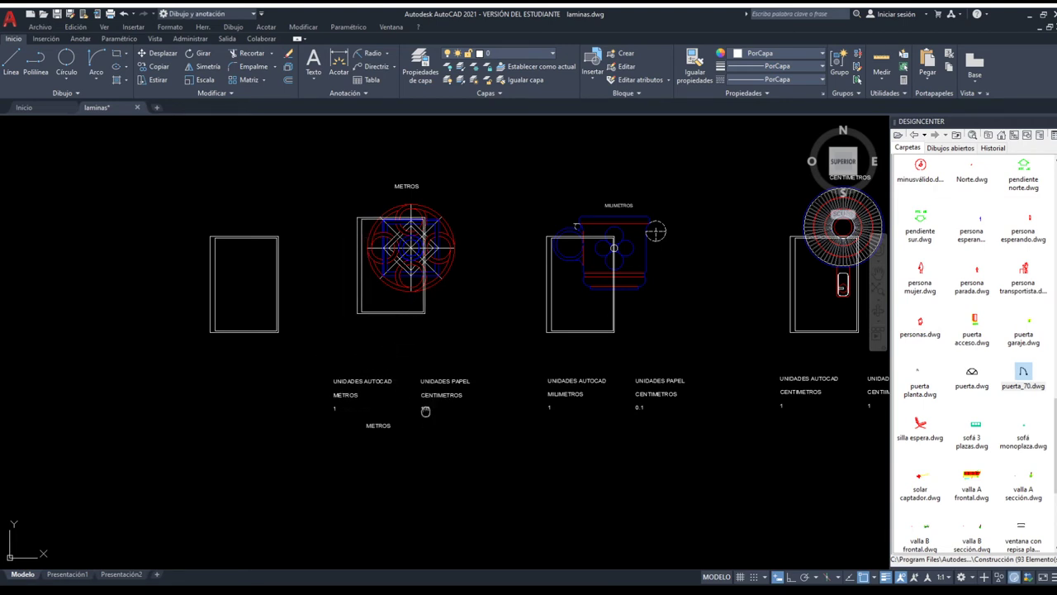
# Edit the METROS text under the units table to read 1:100.
pyautogui.moveTo(429, 401); pyautogui.dragTo(426, 378, button='middle')
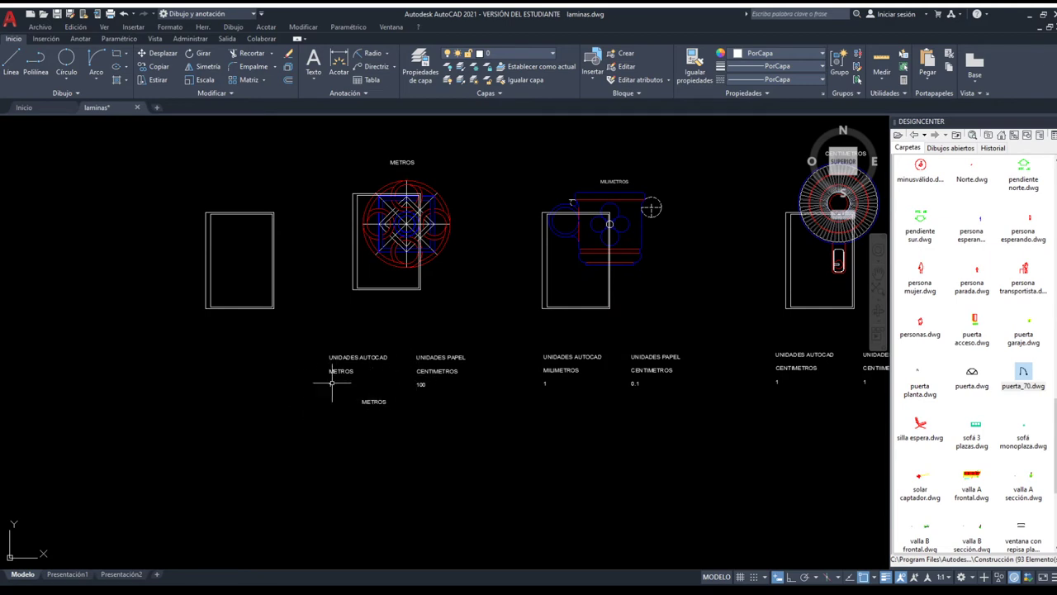
pyautogui.scroll(2, 330, 382)
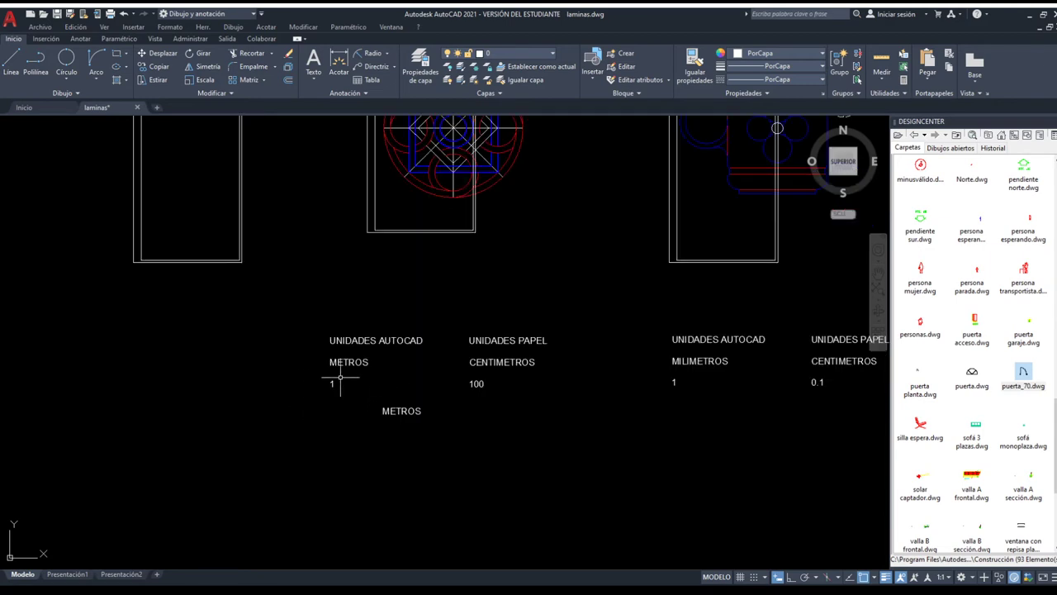
pyautogui.click(401, 409)
pyautogui.doubleClick(405, 411)
pyautogui.write('1:100')
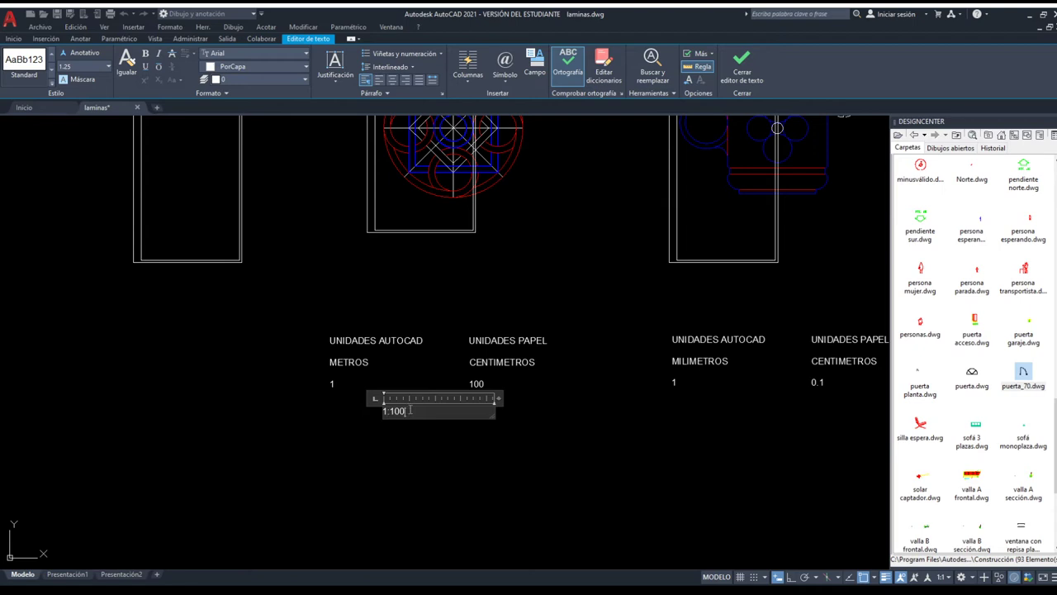
pyautogui.click(403, 423)
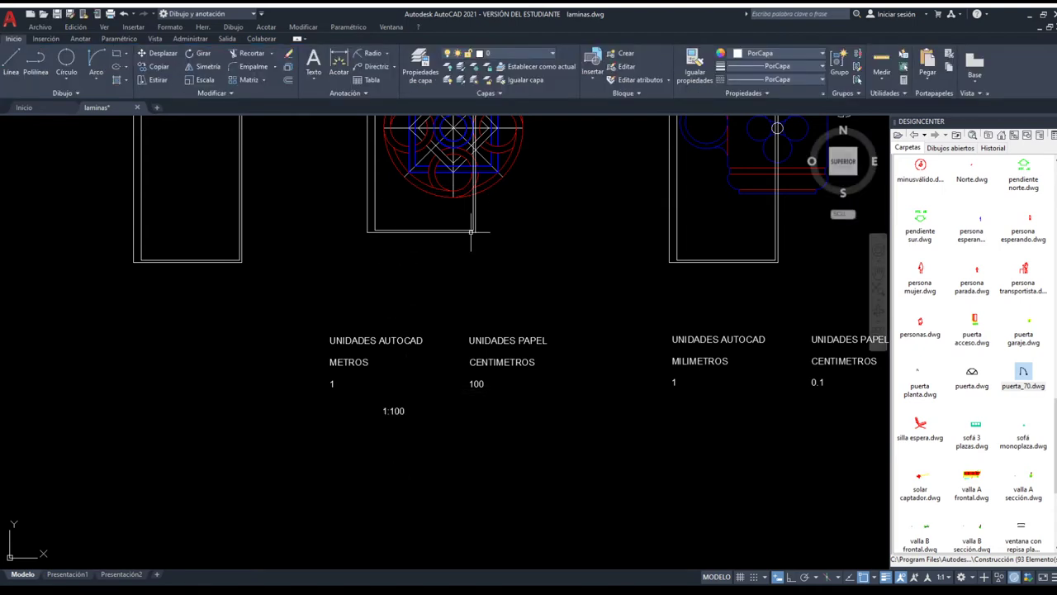
# Scale up the rosette's sheet rectangle with Escala until the whole rosette fits inside.
pyautogui.moveTo(458, 302); pyautogui.dragTo(422, 386, button='middle')
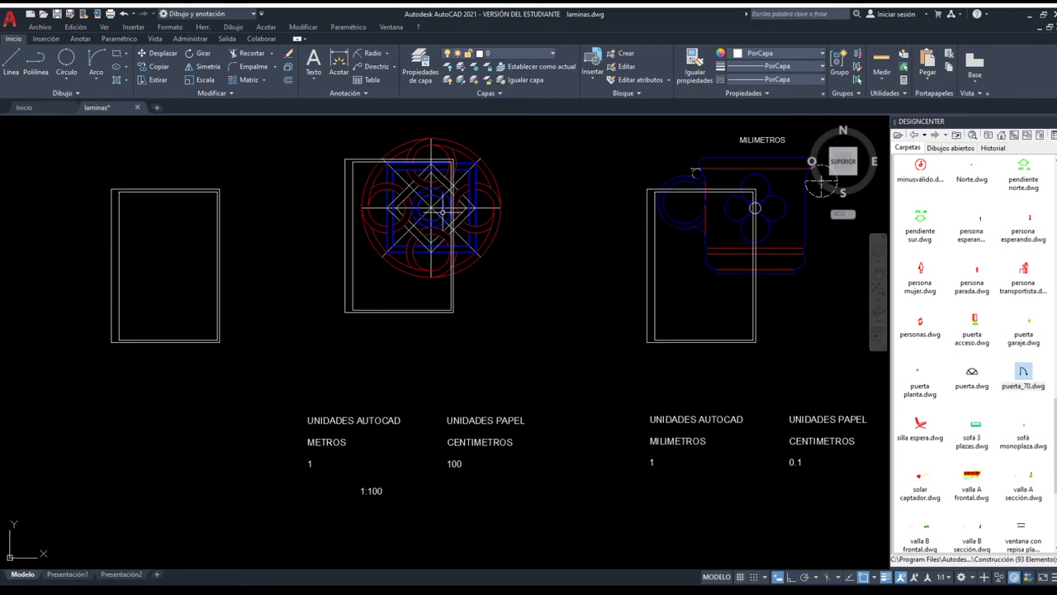
pyautogui.moveTo(446, 322); pyautogui.dragTo(345, 313)
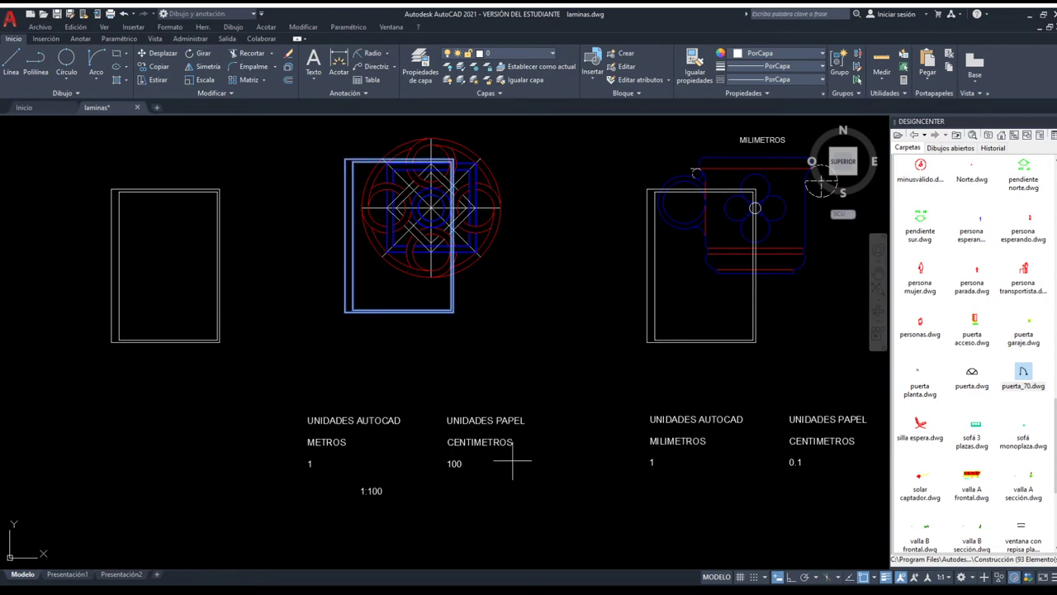
pyautogui.moveTo(345, 312); pyautogui.dragTo(345, 317)
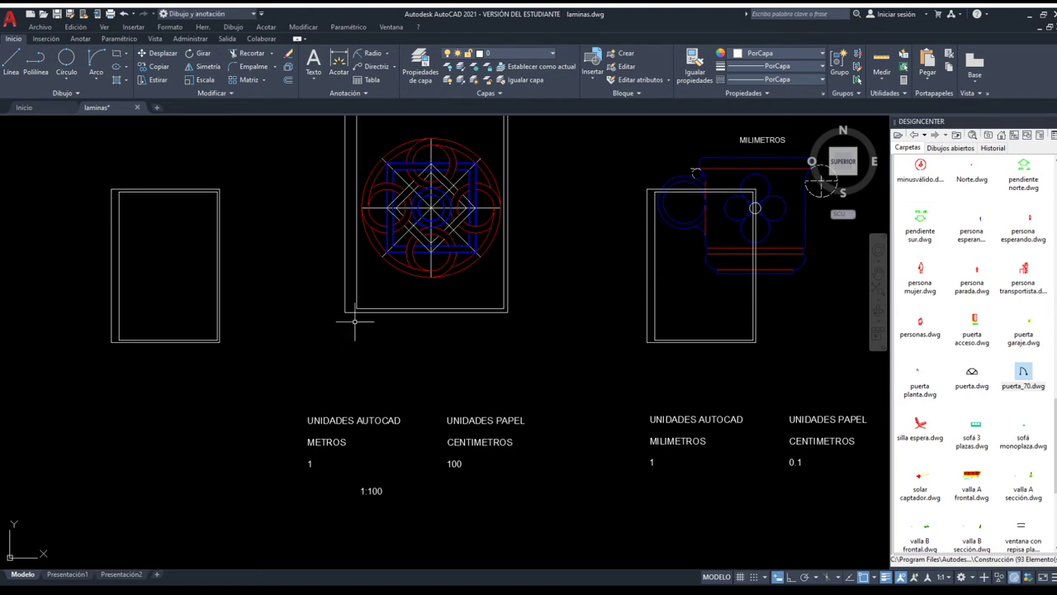
pyautogui.scroll(4, 486, 196)
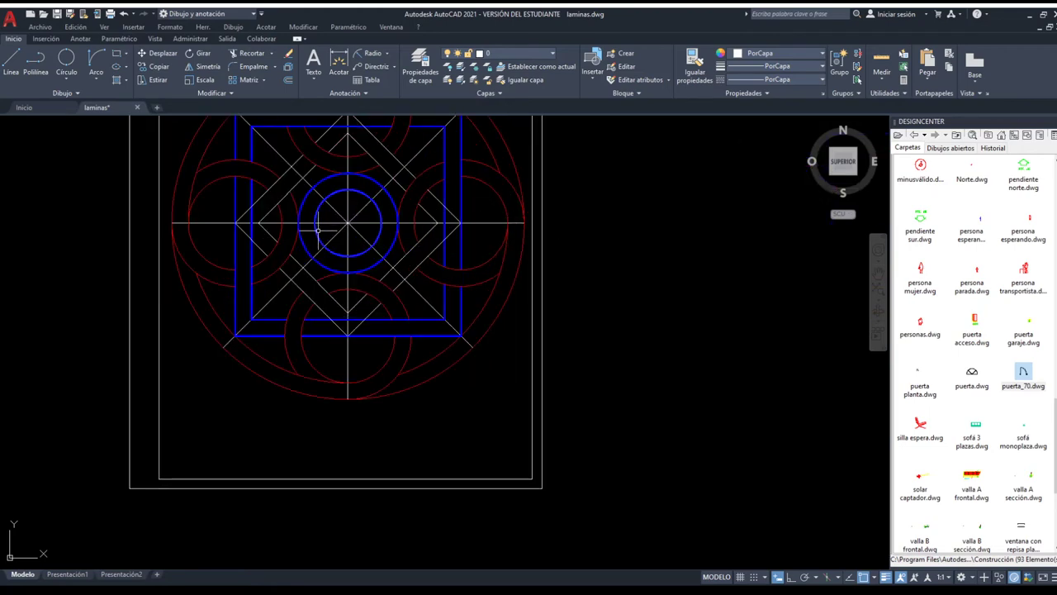
pyautogui.scroll(-4, 323, 236)
pyautogui.moveTo(311, 364); pyautogui.dragTo(309, 370, button='middle')
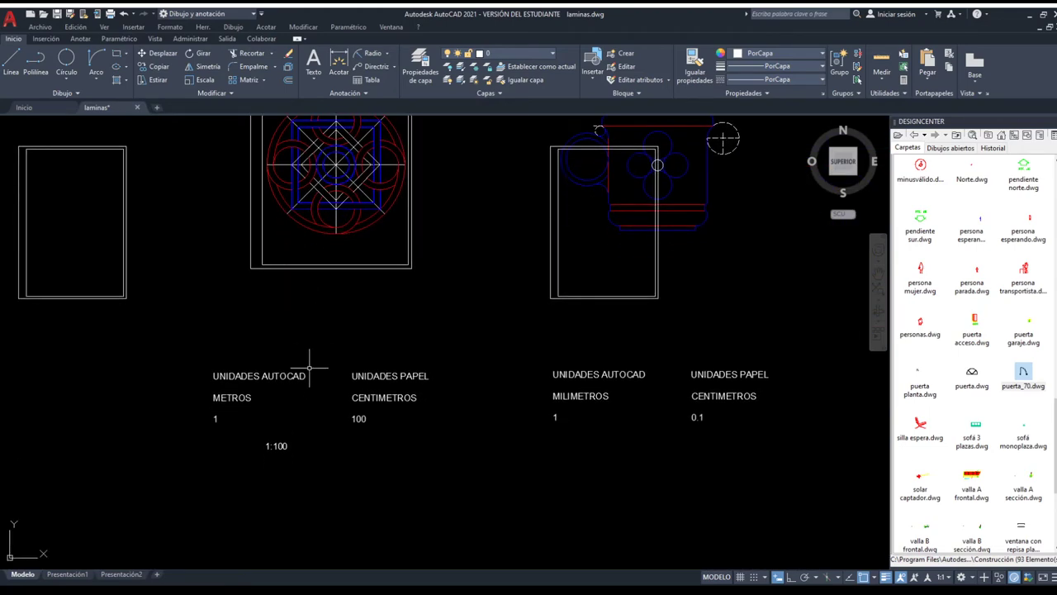
pyautogui.scroll(2, 284, 455)
pyautogui.scroll(2, 274, 446)
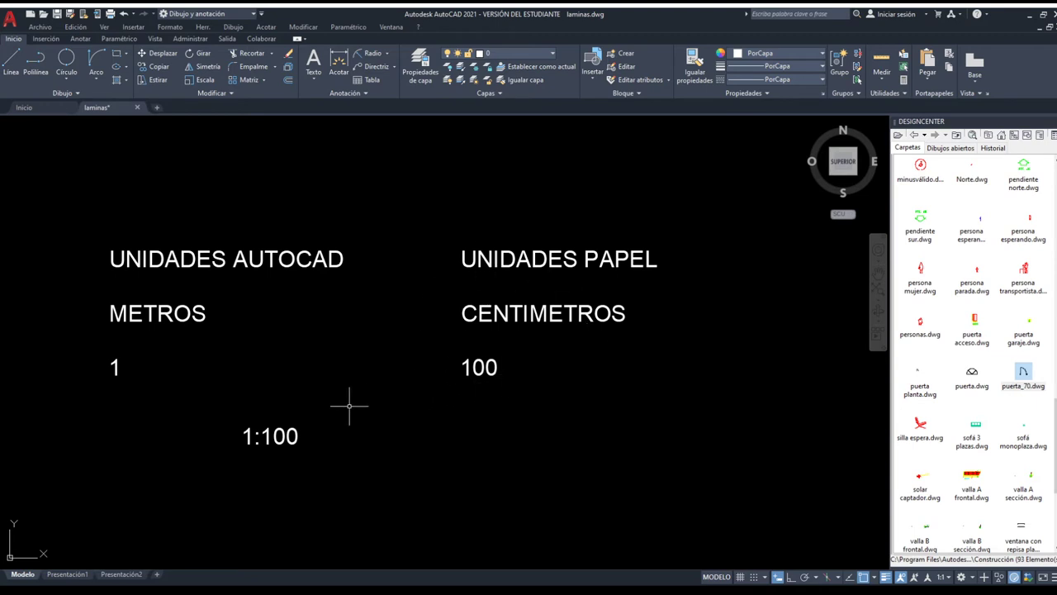
# Edit the 1:100 caption under the METROS table so it reads 1:150.
pyautogui.click(295, 431)
pyautogui.doubleClick(296, 436)
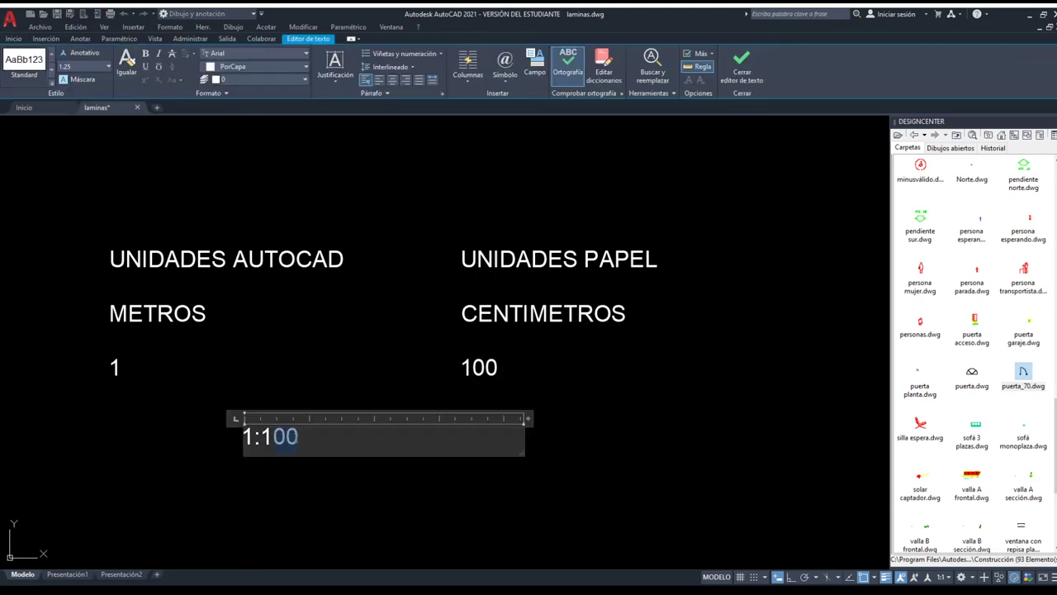
pyautogui.write('5')
pyautogui.click(358, 394)
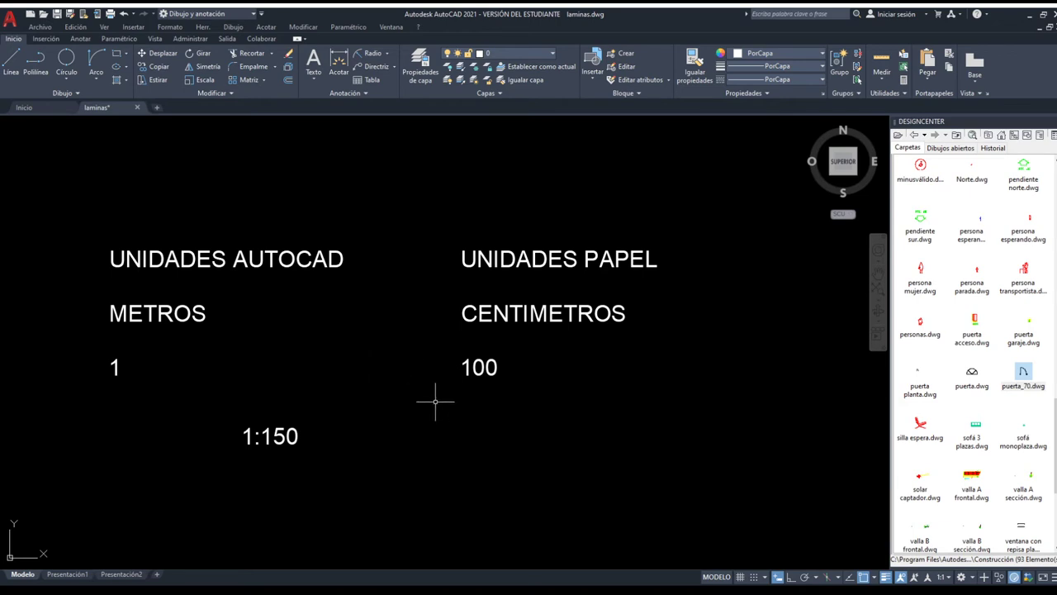
pyautogui.scroll(-5, 387, 397)
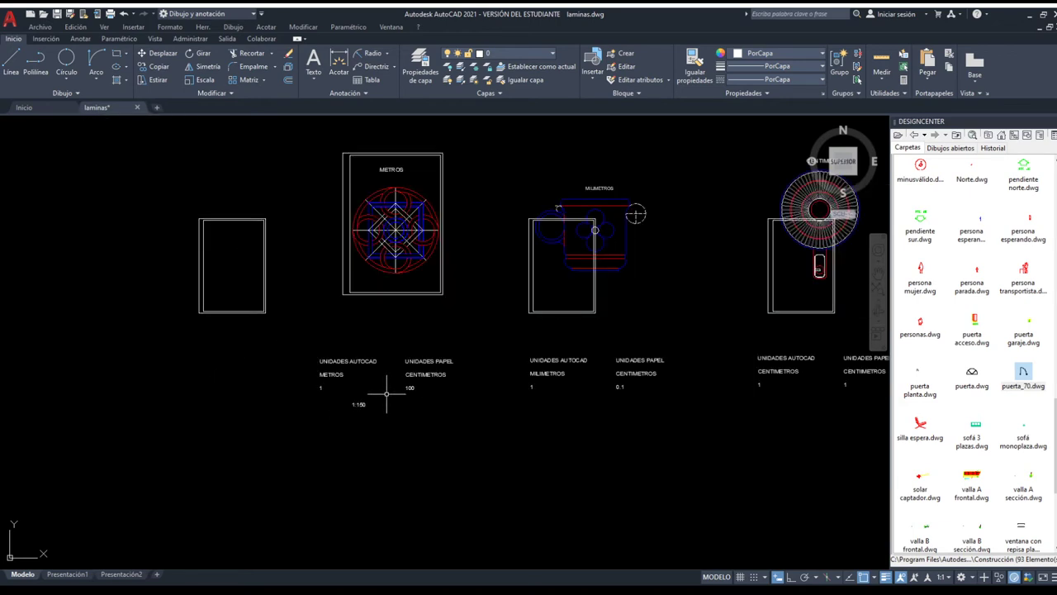
# Move the MILIMETROS title to just below its units table.
pyautogui.scroll(3, 413, 399)
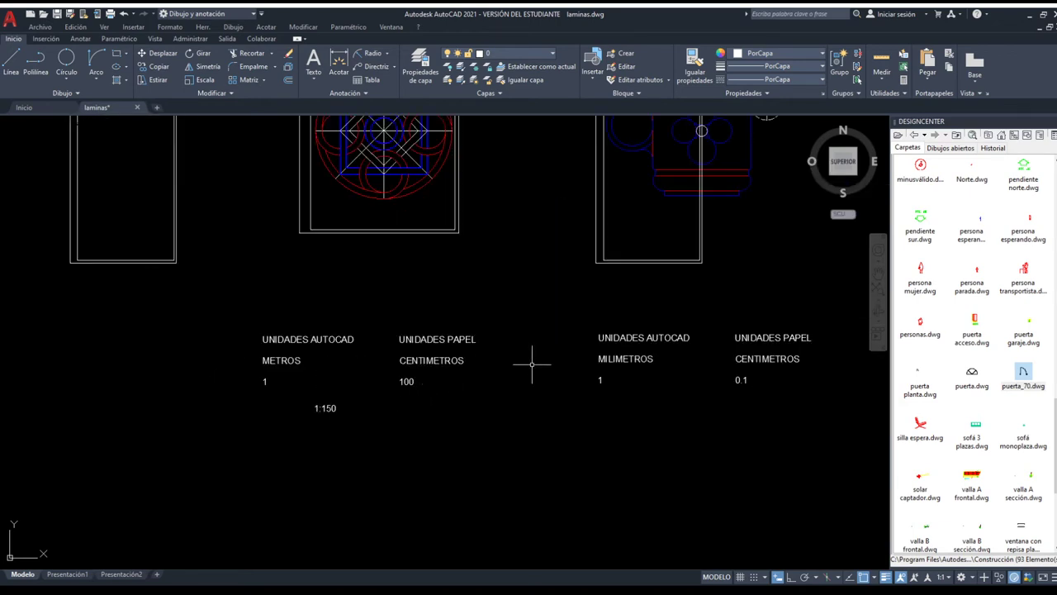
pyautogui.scroll(-1, 419, 417)
pyautogui.moveTo(470, 396); pyautogui.dragTo(436, 422, button='middle')
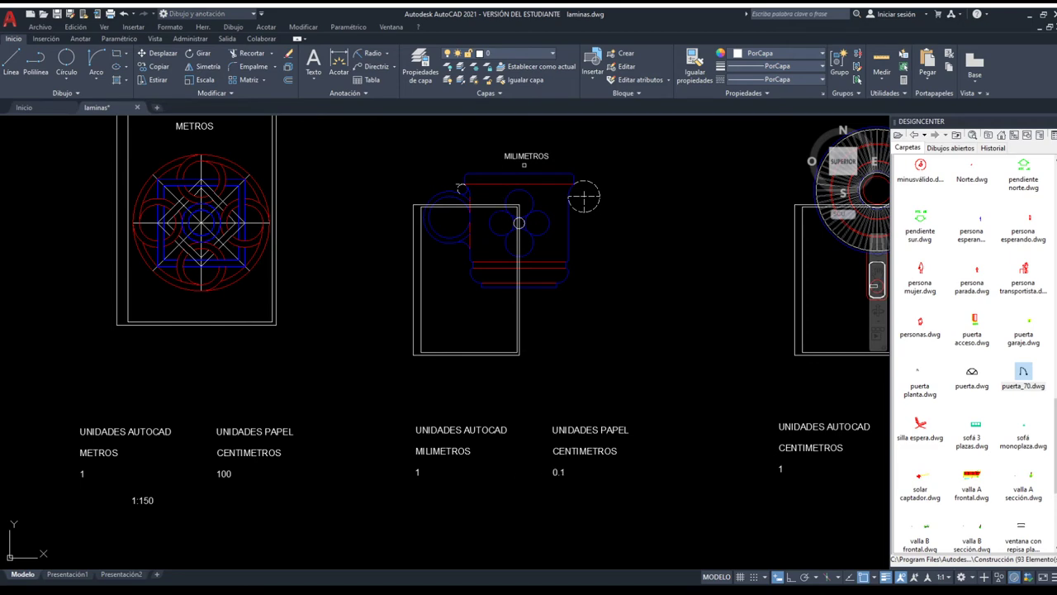
pyautogui.click(523, 165)
pyautogui.moveTo(530, 489); pyautogui.dragTo(537, 384, button='middle')
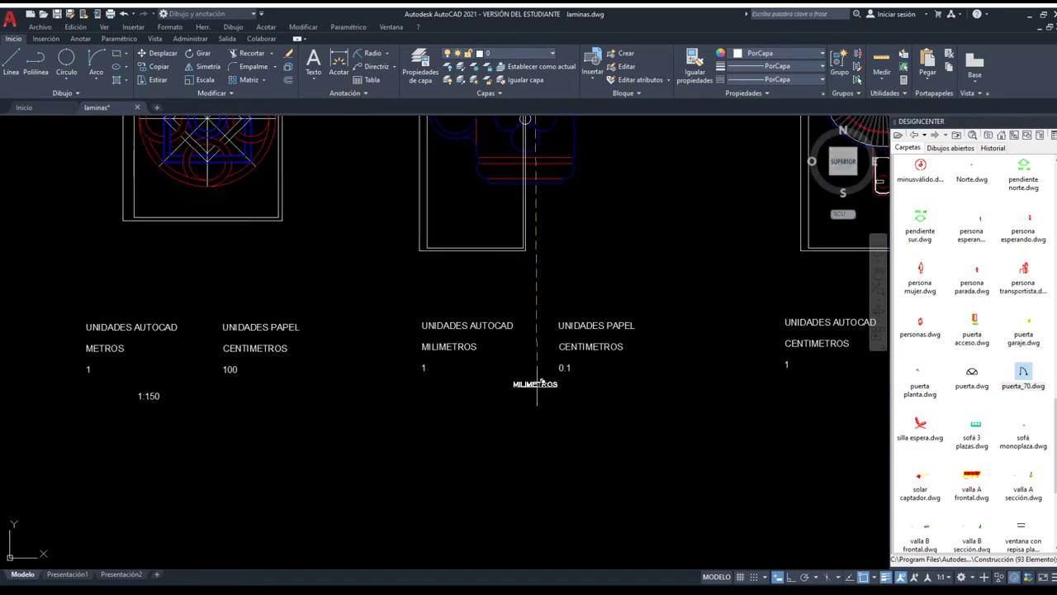
pyautogui.scroll(4, 537, 384)
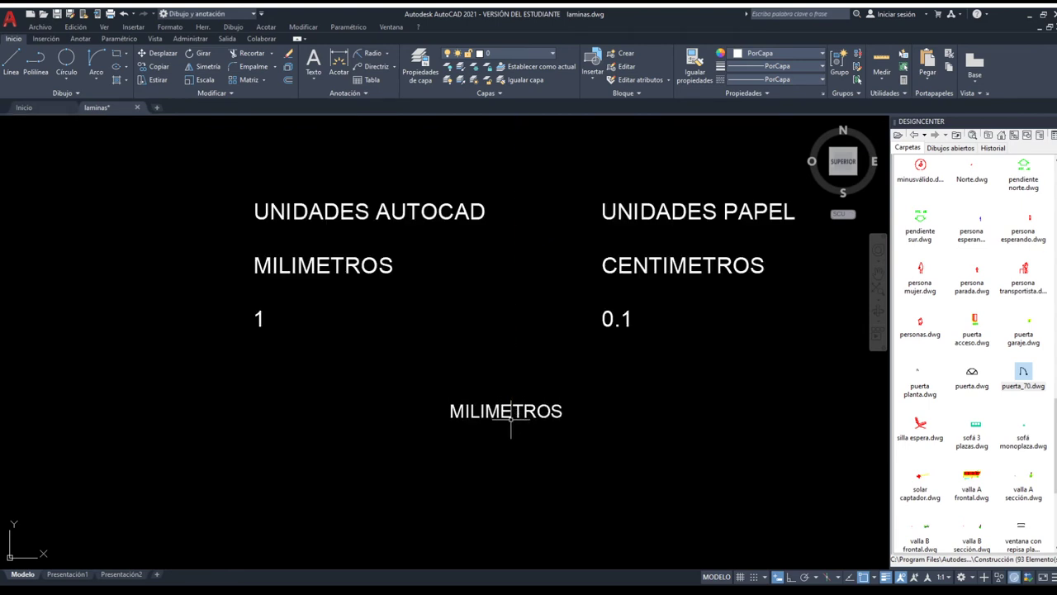
pyautogui.click(511, 419)
# Retype the MILIMETROS caption as 10:1.
pyautogui.doubleClick(510, 412)
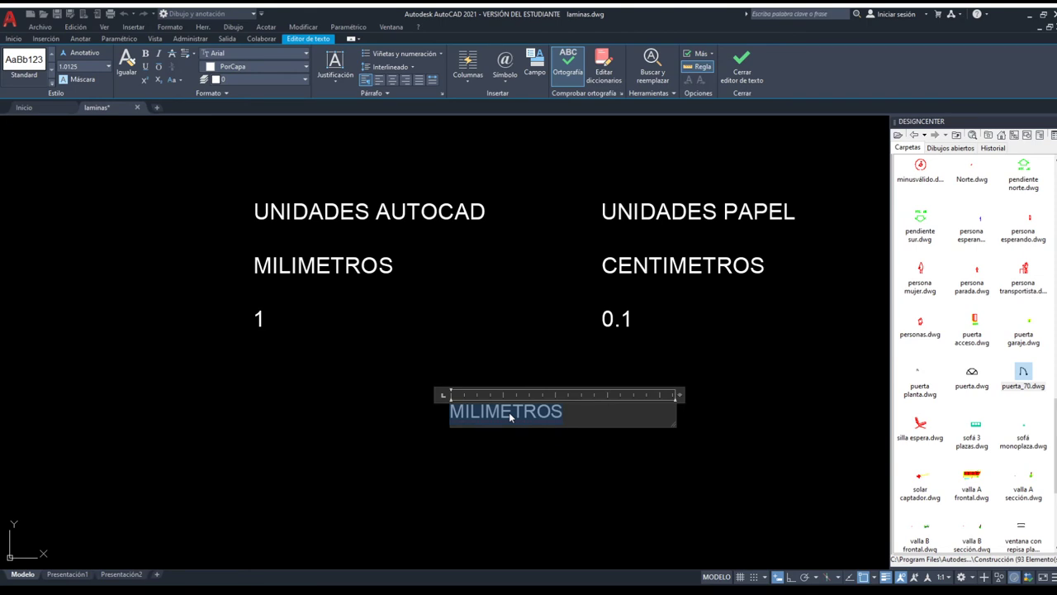
pyautogui.write('10:1')
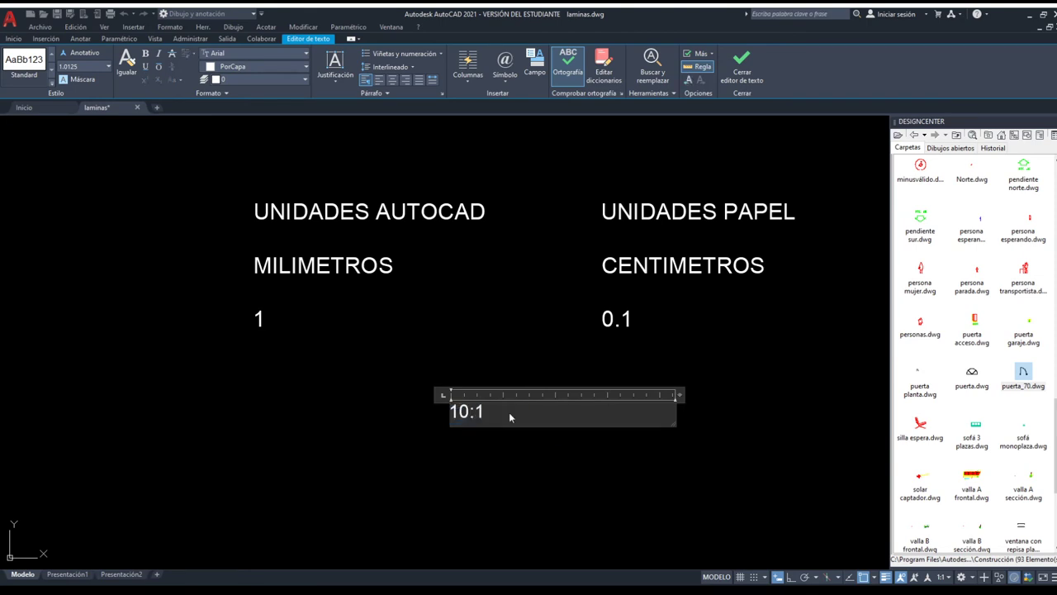
pyautogui.press('Escape')
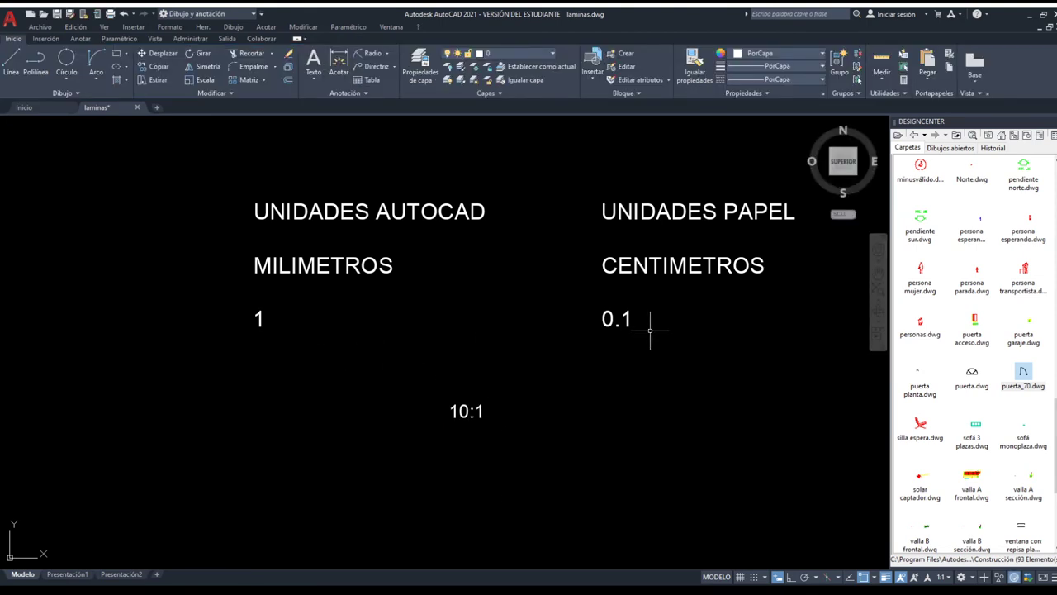
# Scale the MILIMETROS sheet rectangle up from its lower-left corner.
pyautogui.scroll(-4, 491, 443)
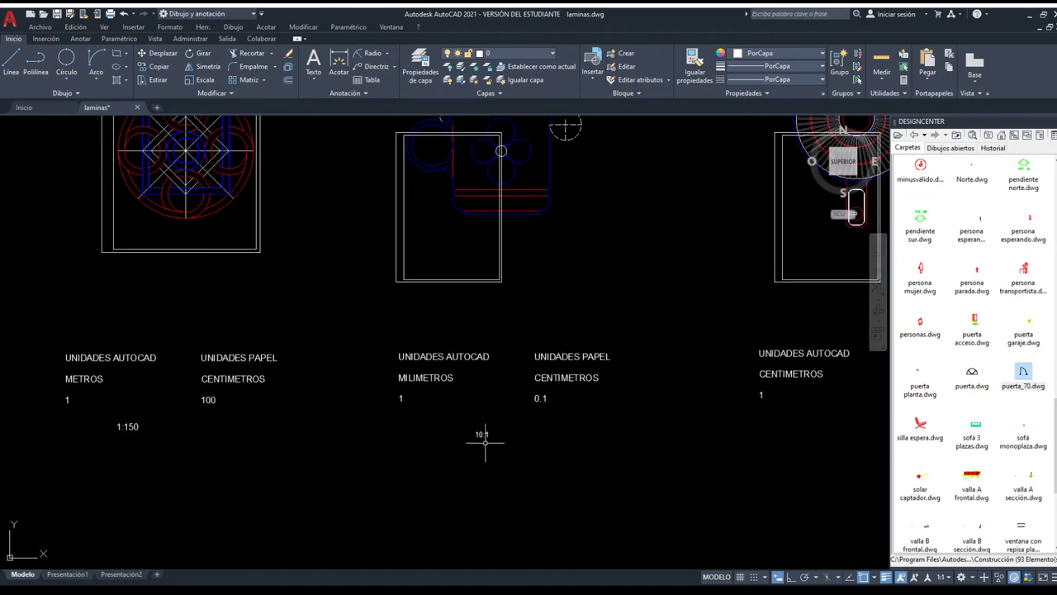
pyautogui.moveTo(506, 298); pyautogui.dragTo(518, 314, button='middle')
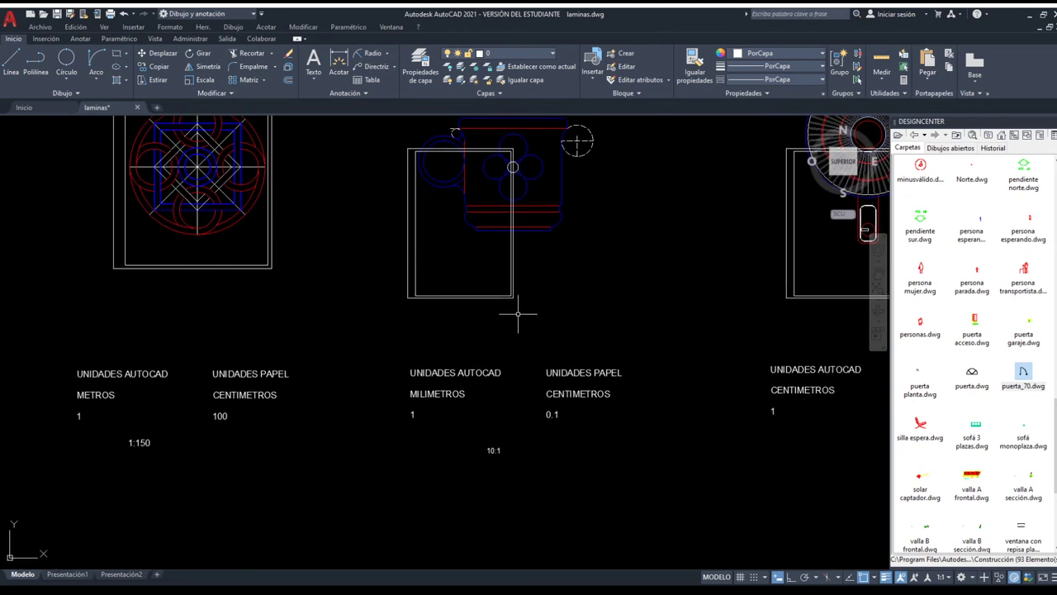
pyautogui.click(408, 295)
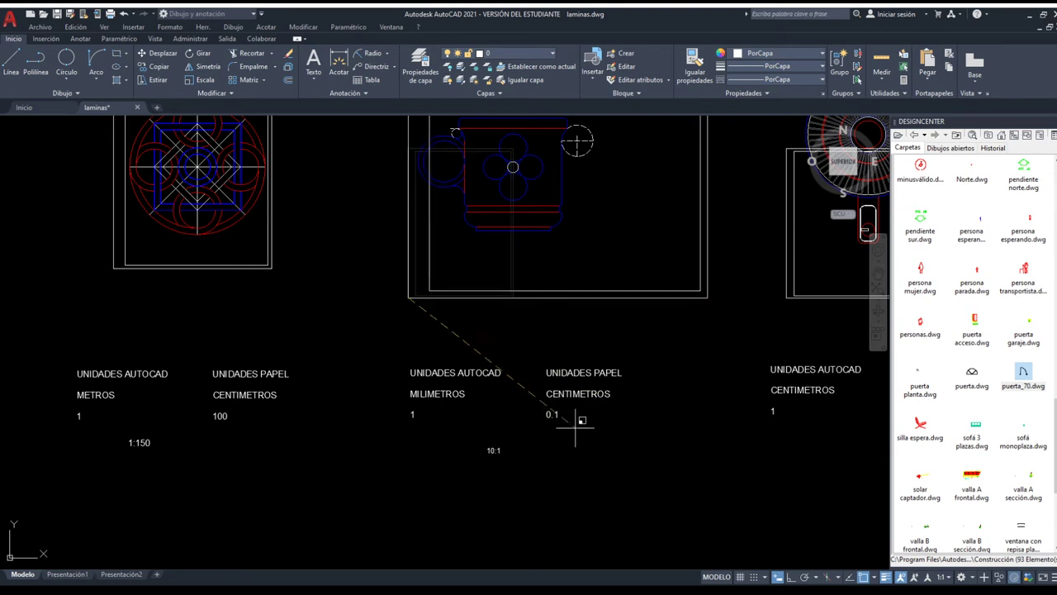
pyautogui.click(531, 362)
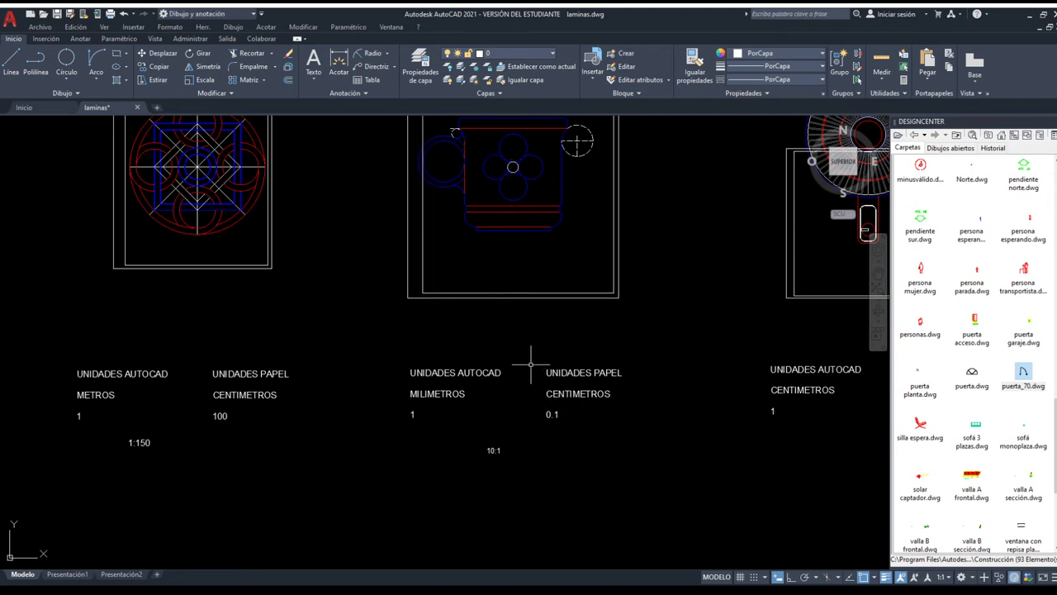
# Move the enlarged rectangle to centre it around the MILIMETROS drawing.
pyautogui.click(493, 315)
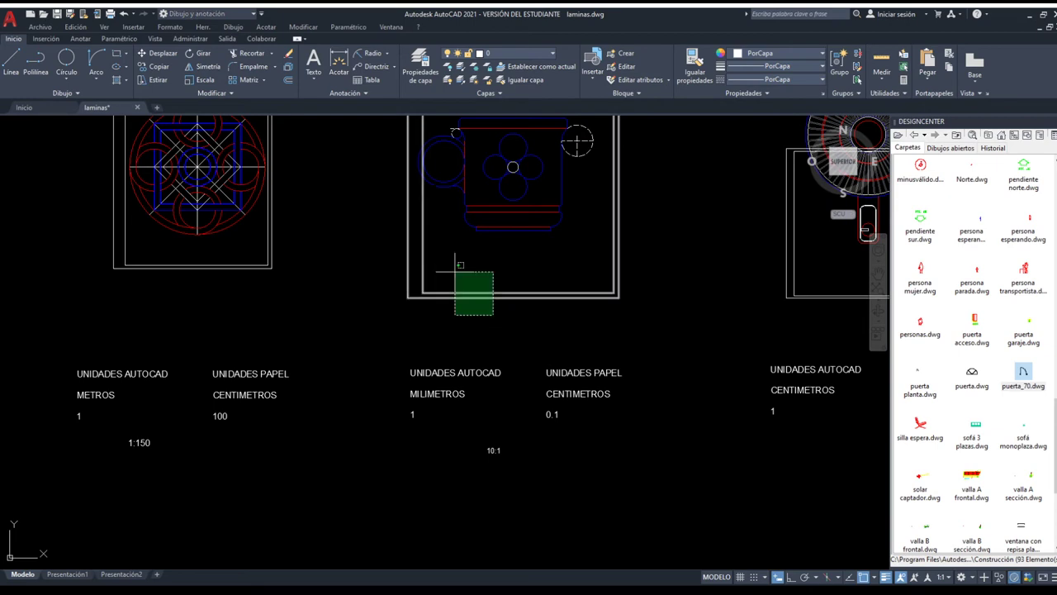
pyautogui.click(453, 271)
pyautogui.press('m')
pyautogui.press('Return')
pyautogui.click(493, 257)
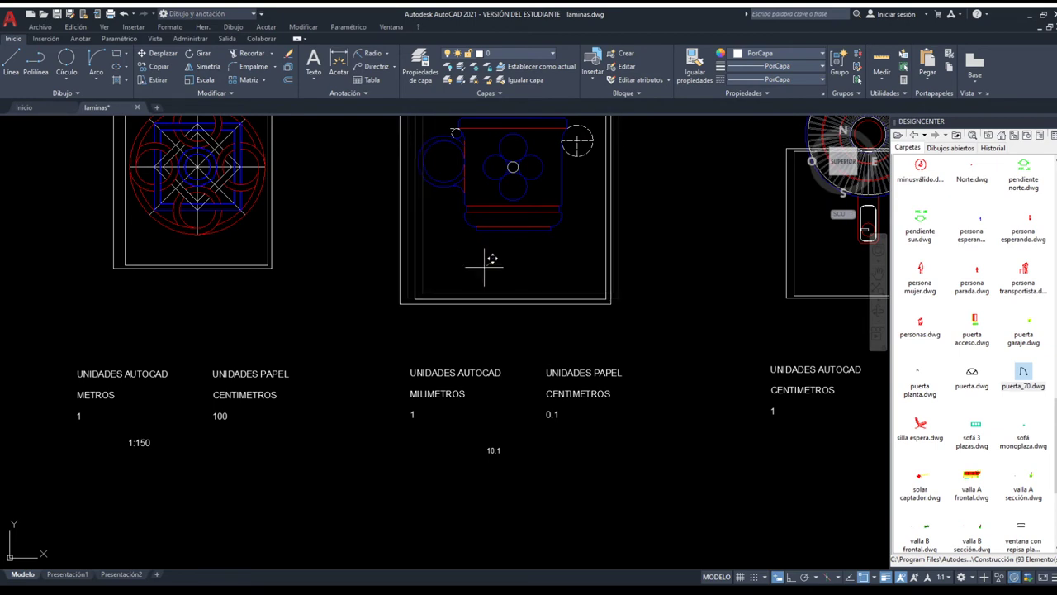
pyautogui.click(470, 289)
pyautogui.scroll(-2, 471, 289)
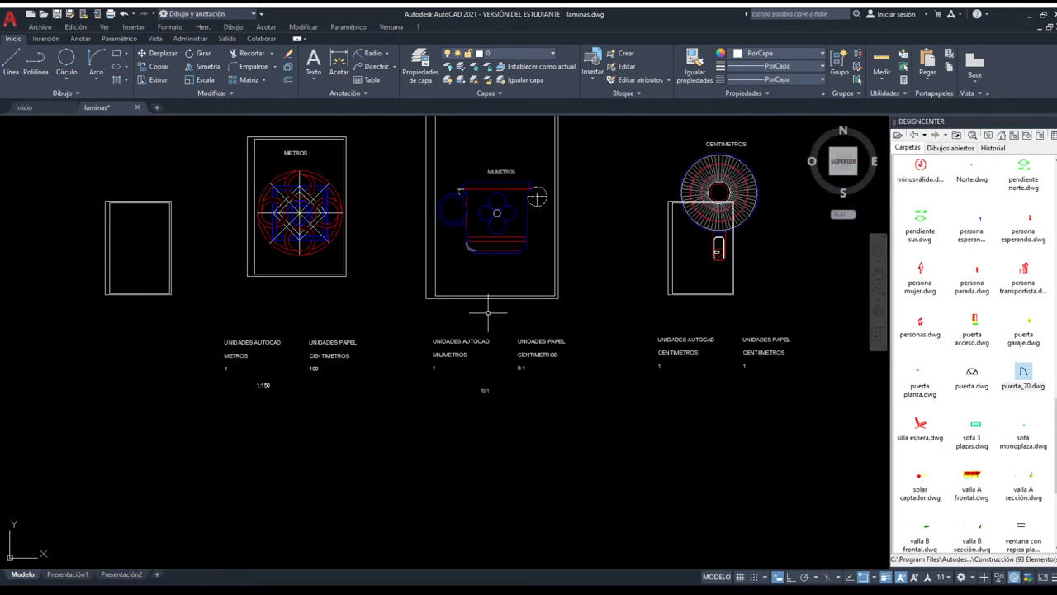
# Change the 10:1 scale label so it reads 10:2.
pyautogui.scroll(4, 484, 385)
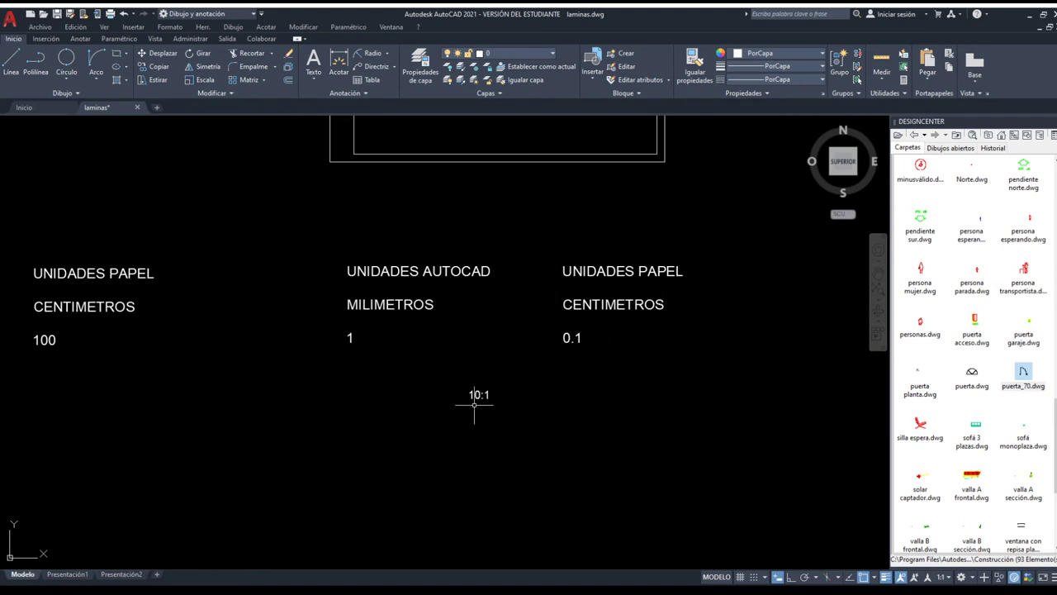
pyautogui.scroll(2, 475, 405)
pyautogui.doubleClick(496, 382)
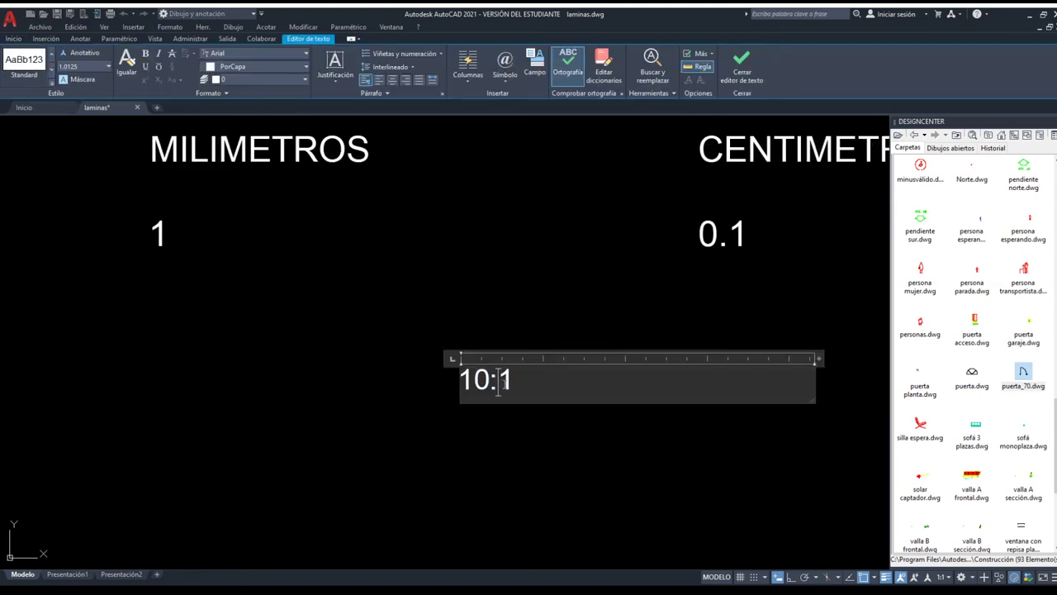
pyautogui.write('2')
pyautogui.click(572, 430)
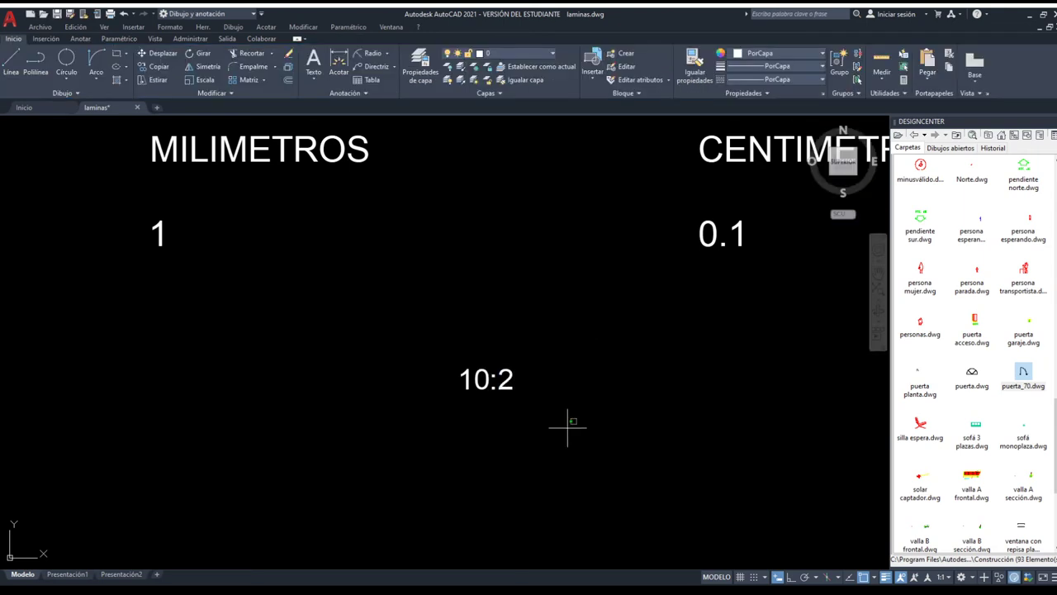
# Copy the 10:2 label directly below the original with COPY.
pyautogui.write('co')
pyautogui.press('Return')
pyautogui.click(485, 379)
pyautogui.press('Return')
pyautogui.click(545, 346)
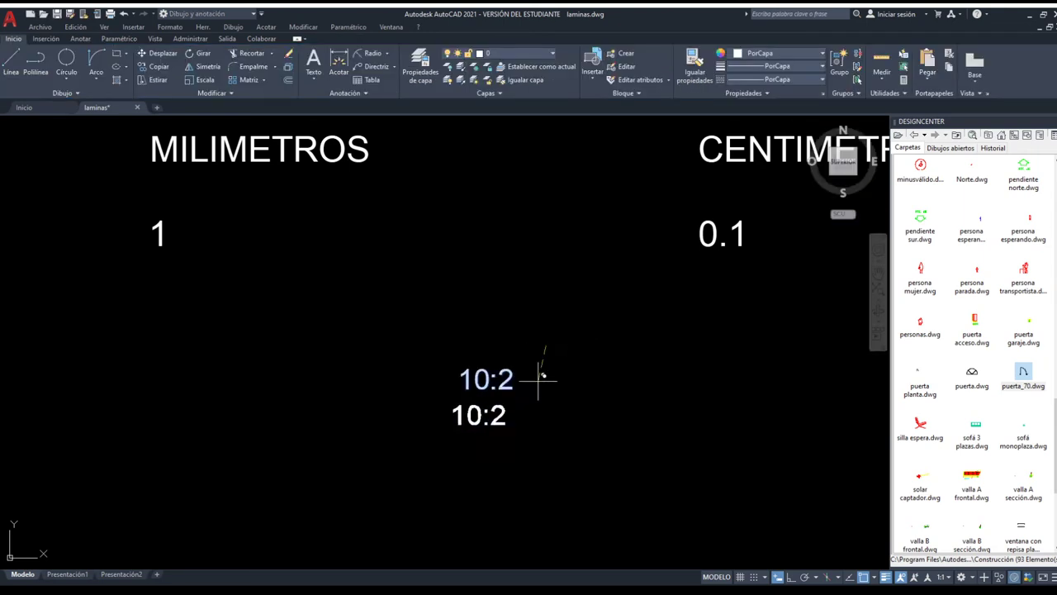
pyautogui.click(547, 443)
pyautogui.press('Return')
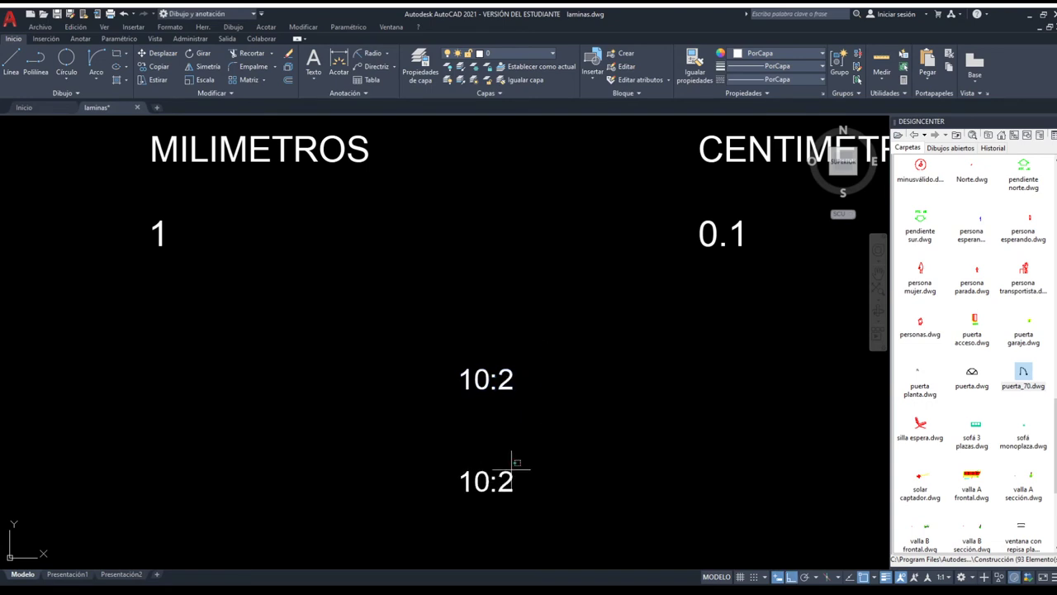
# Edit the lower copy so it reads 5:1.
pyautogui.doubleClick(510, 480)
pyautogui.moveTo(514, 481); pyautogui.dragTo(455, 483)
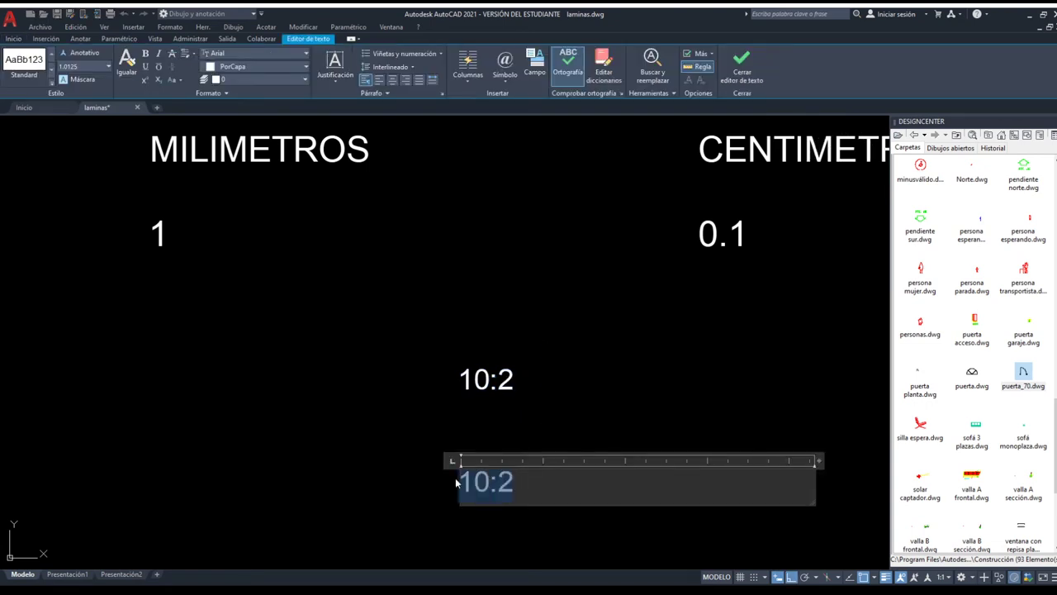
pyautogui.write('5:1')
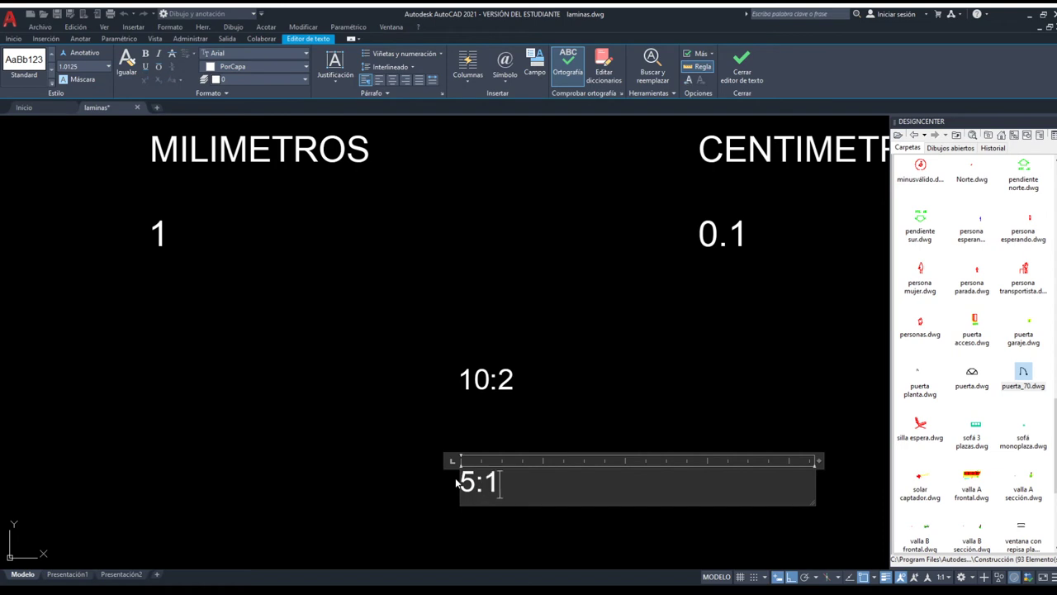
pyautogui.click(416, 417)
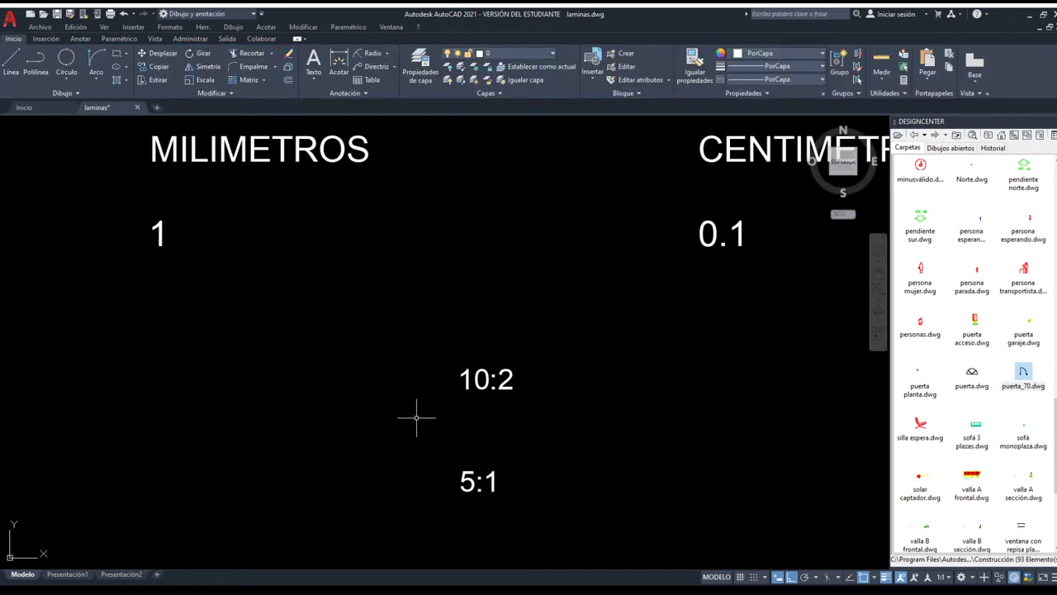
pyautogui.scroll(-4, 416, 417)
pyautogui.scroll(-2, 416, 417)
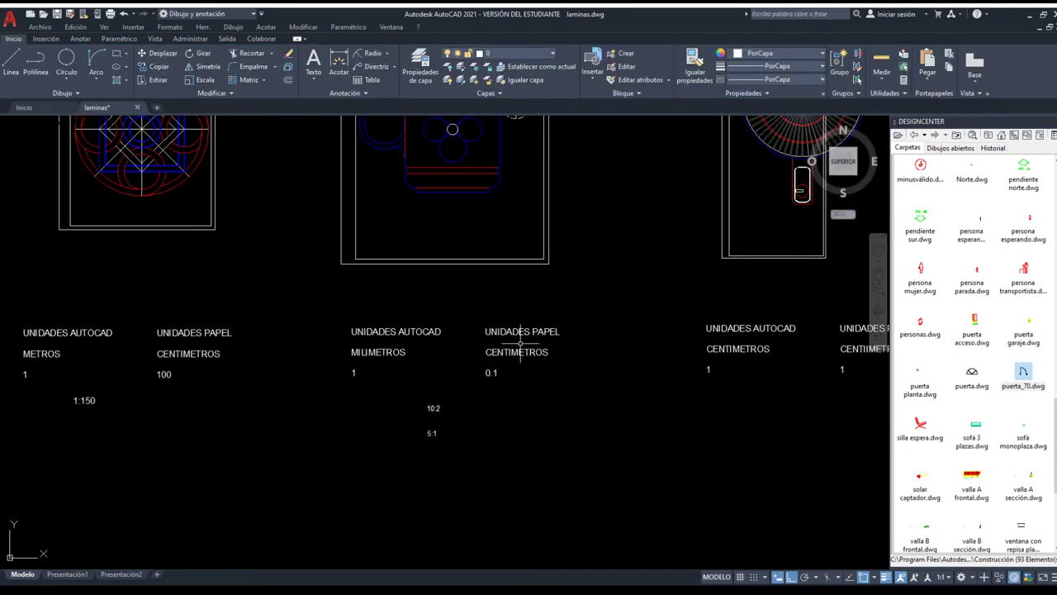
# Place a copy of the CENTIMETROS text under the fan's units table and make it read 1:1.
pyautogui.moveTo(685, 314)
pyautogui.mouseDown(button='middle')
pyautogui.moveTo(494, 376)
pyautogui.moveTo(413, 385)
pyautogui.mouseUp(button='middle')
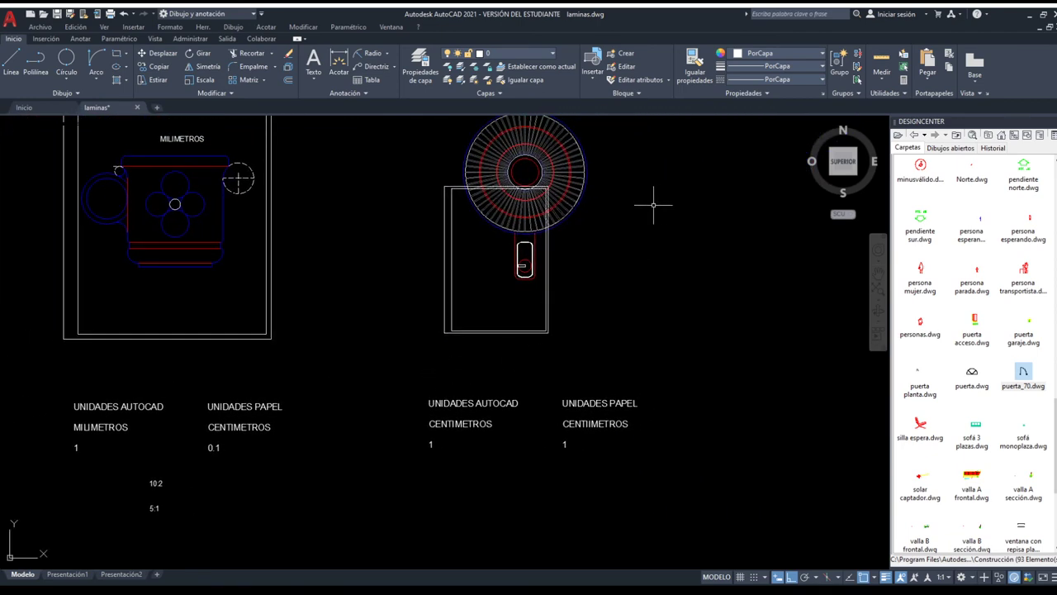
pyautogui.moveTo(561, 224); pyautogui.dragTo(528, 299, button='middle')
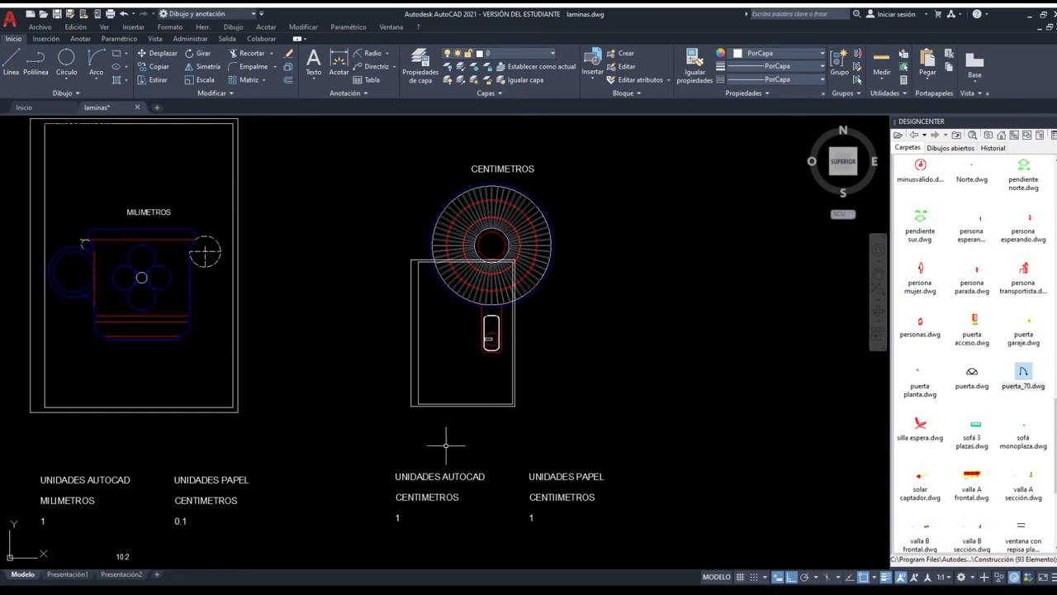
pyautogui.moveTo(450, 504); pyautogui.dragTo(452, 457, button='middle')
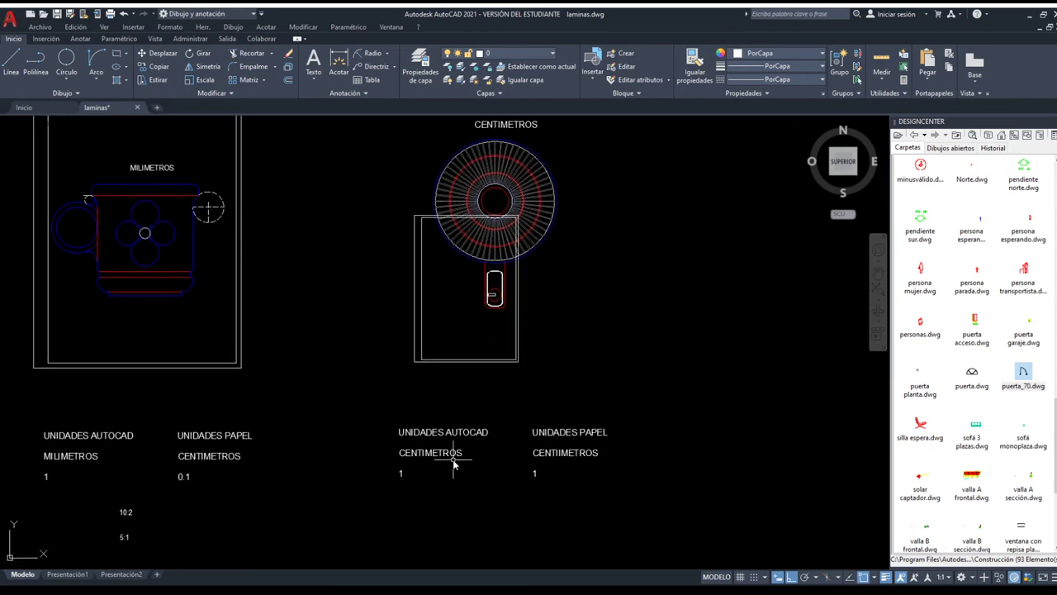
pyautogui.scroll(-2, 453, 462)
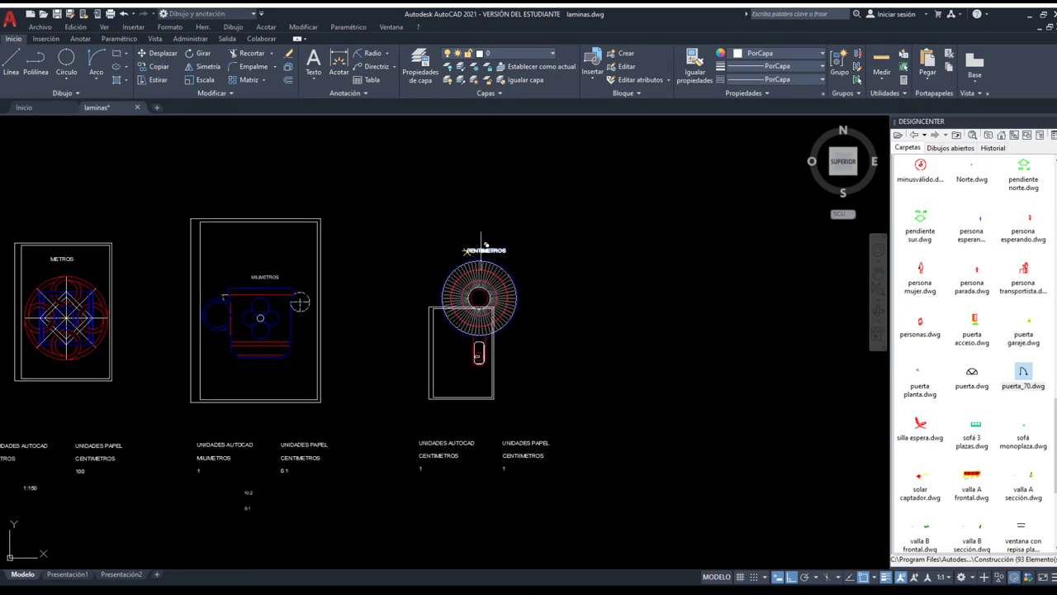
pyautogui.scroll(4, 475, 483)
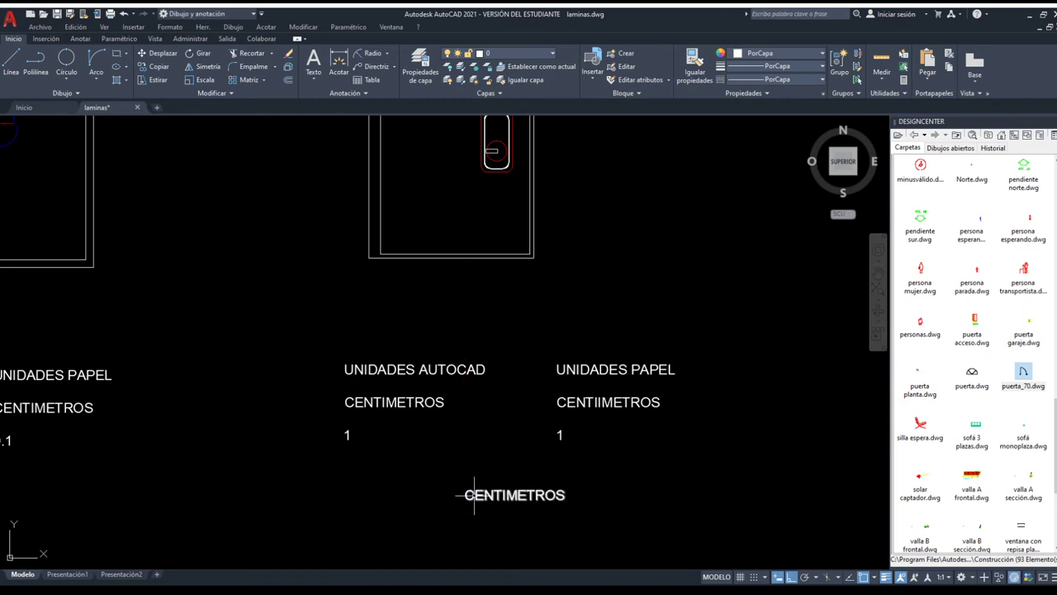
pyautogui.click(475, 496)
pyautogui.doubleClick(500, 495)
pyautogui.write('1:1')
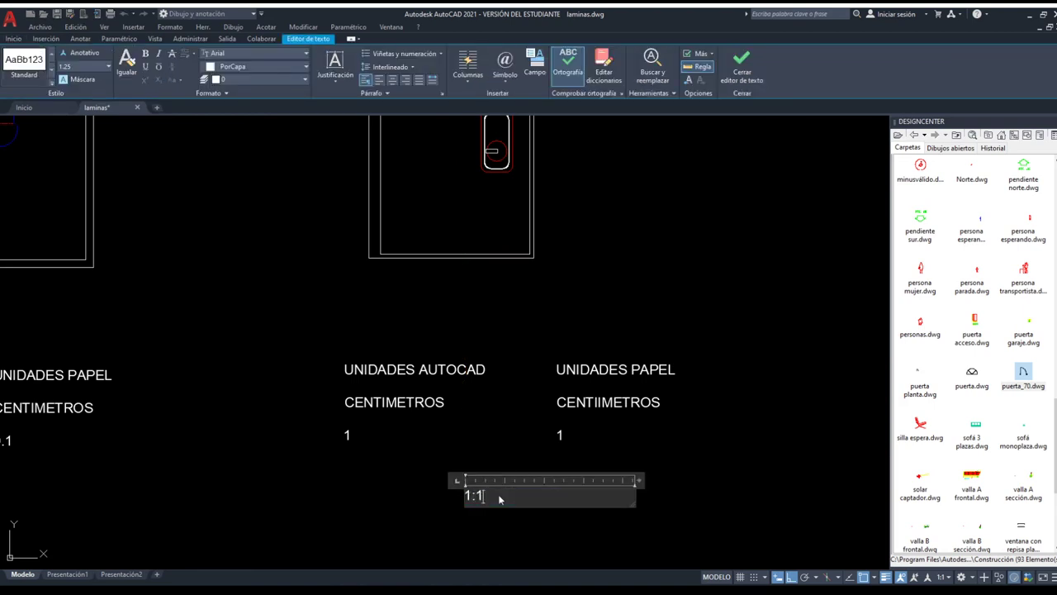
pyautogui.click(453, 481)
pyautogui.scroll(-3, 466, 454)
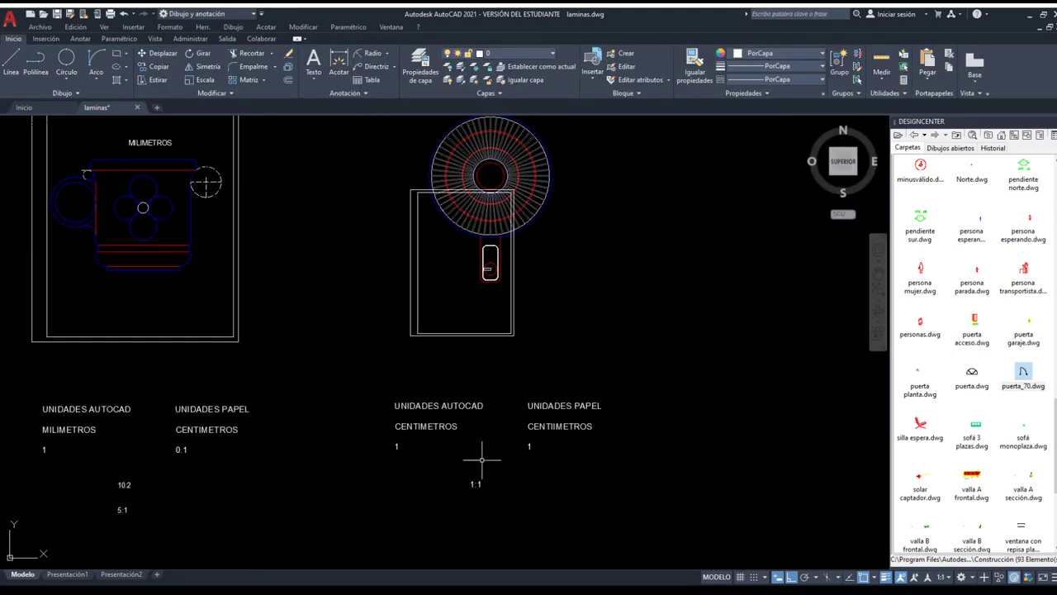
# Scale up the sheet rectangle around the fan drawing.
pyautogui.moveTo(522, 365); pyautogui.dragTo(443, 337)
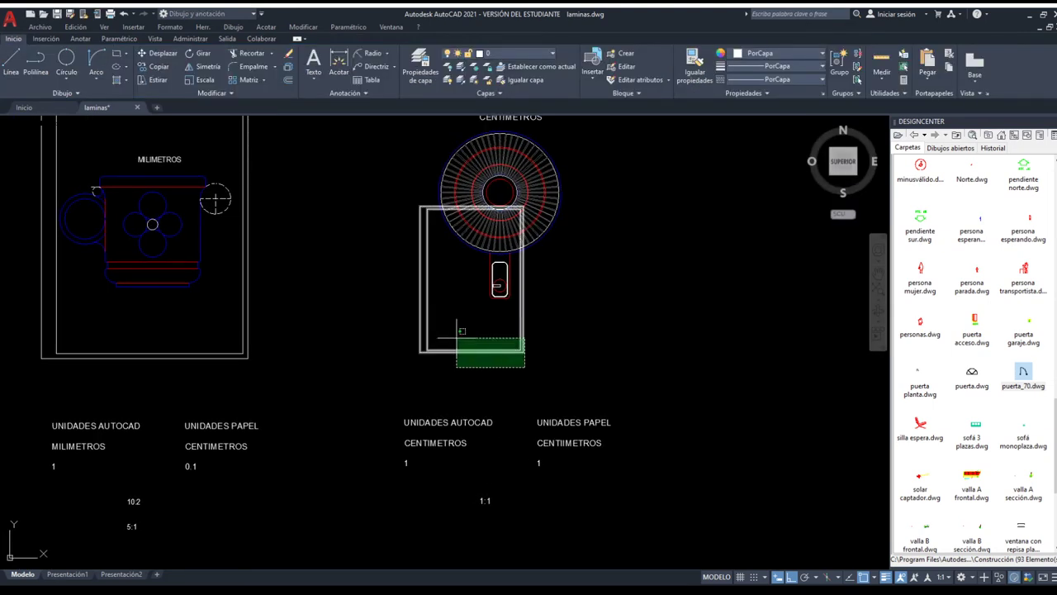
pyautogui.click(408, 331)
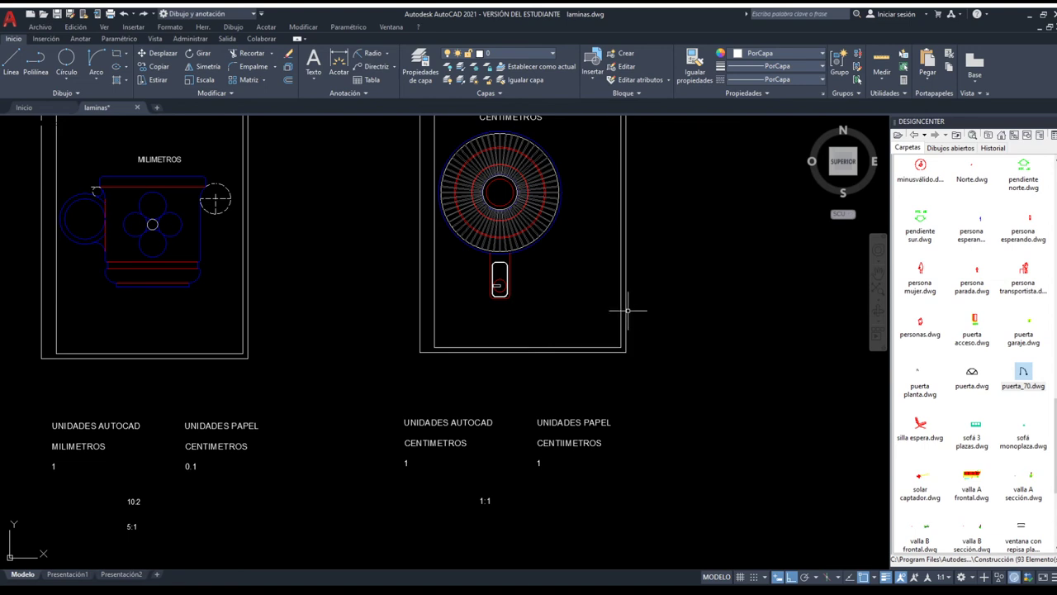
pyautogui.hotkey('ctrl', 'z')
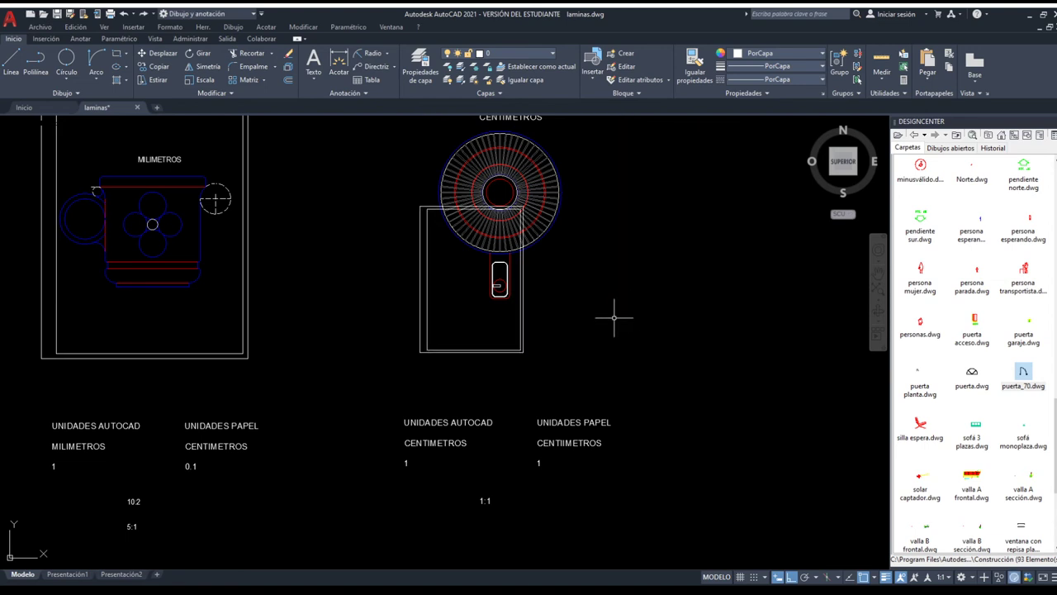
pyautogui.moveTo(530, 370); pyautogui.dragTo(470, 331)
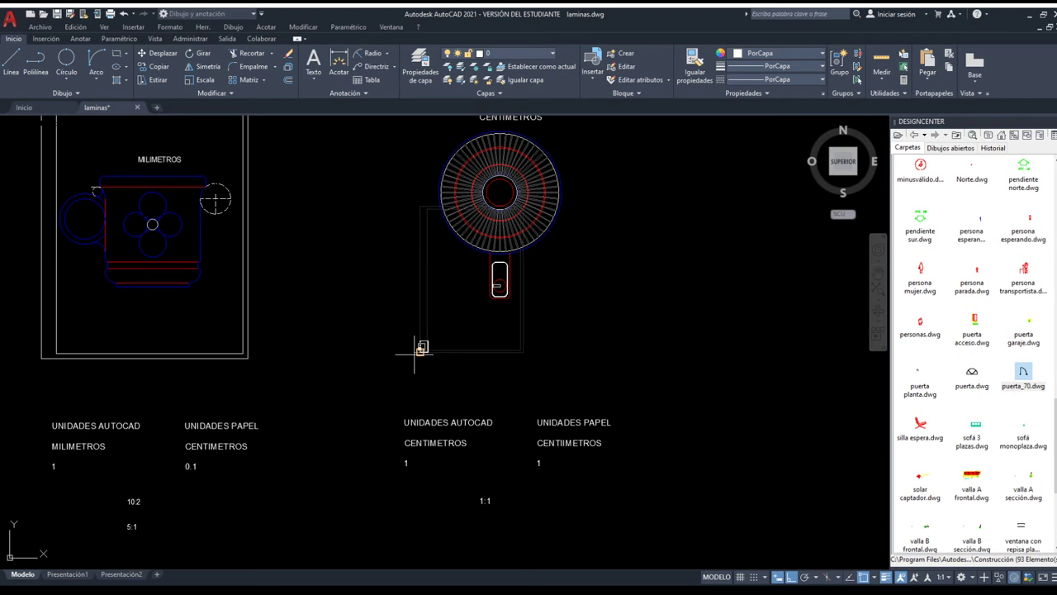
pyautogui.hotkey('ctrl', 'y')
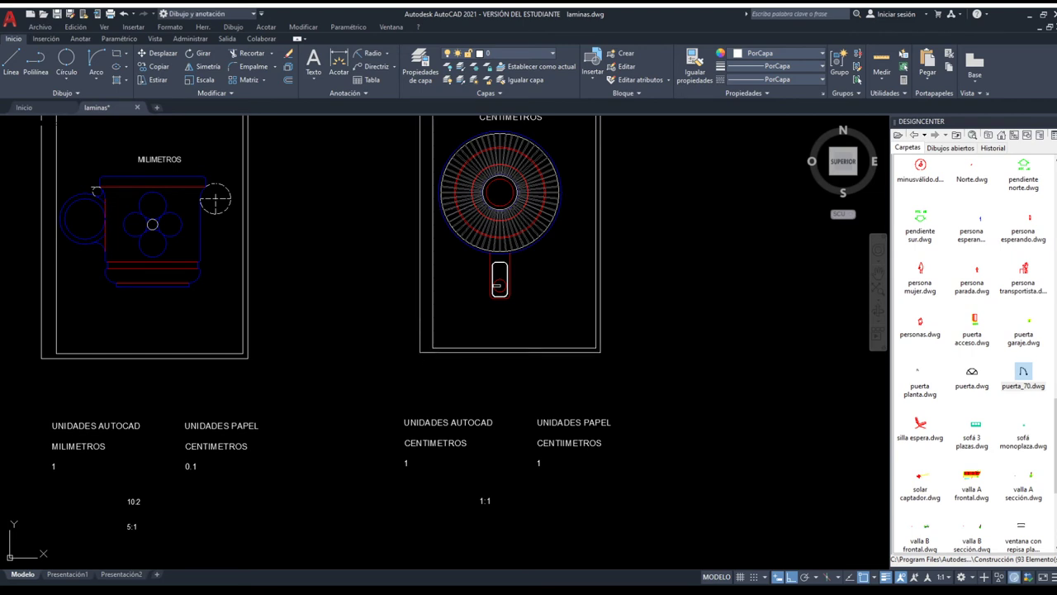
# Move the enlarged frame so it centres on the fan.
pyautogui.press('d')
pyautogui.press('space')
pyautogui.click(704, 261)
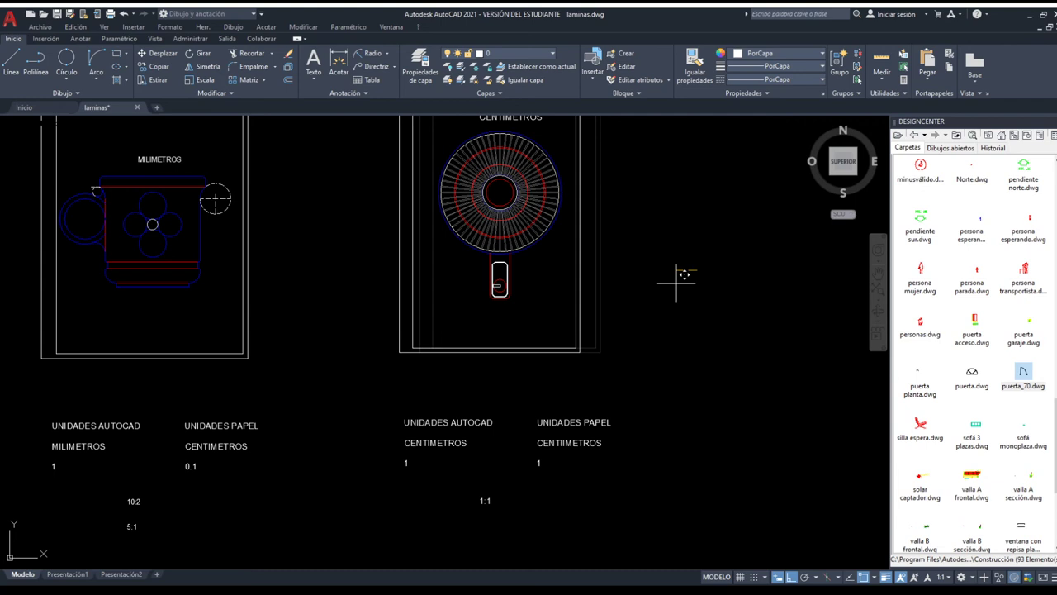
pyautogui.click(682, 277)
# Append ',75' to the fan's scale label so it reads 1:1,75.
pyautogui.scroll(5, 485, 495)
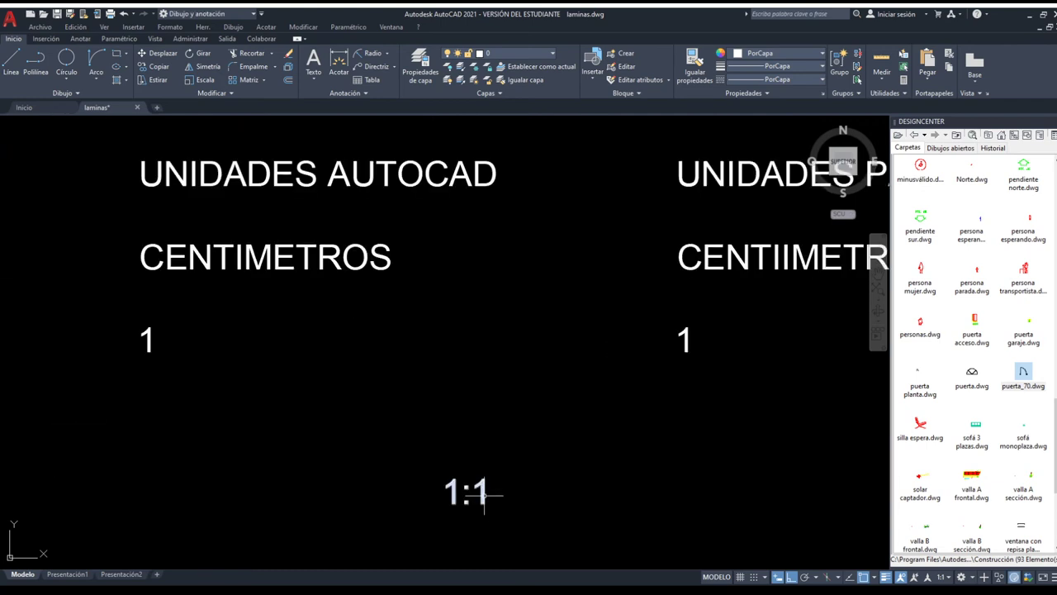
pyautogui.doubleClick(479, 494)
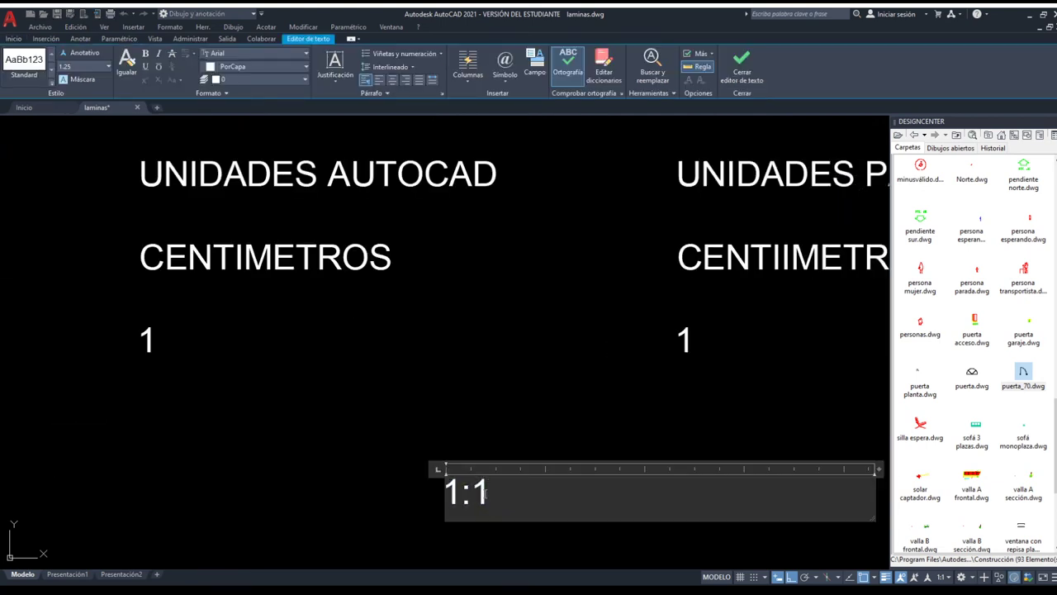
pyautogui.write(',75')
pyautogui.click(514, 438)
pyautogui.scroll(-4, 515, 432)
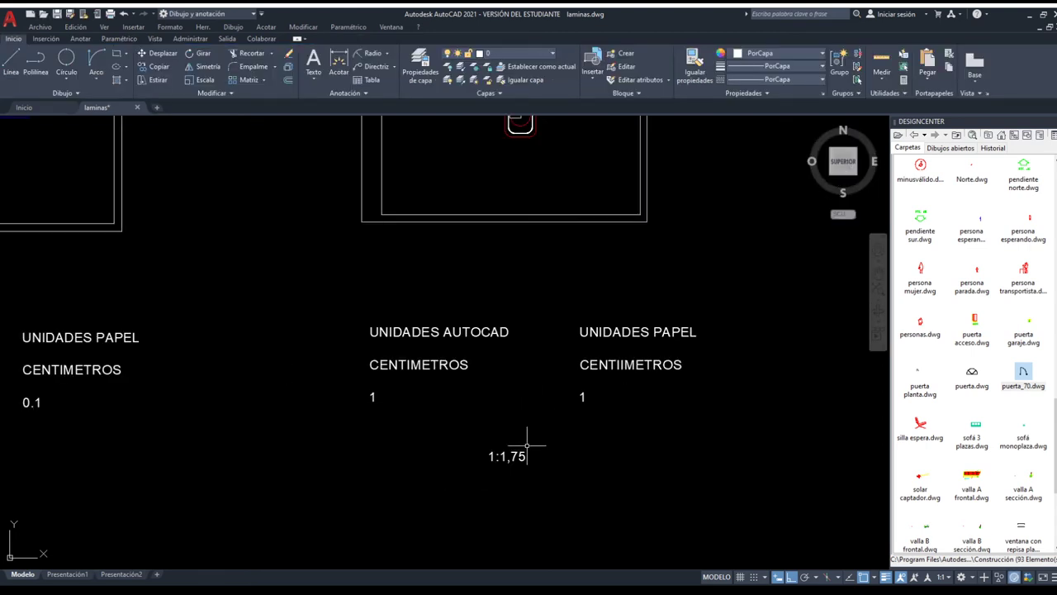
pyautogui.scroll(-3, 522, 456)
pyautogui.scroll(-2, 516, 450)
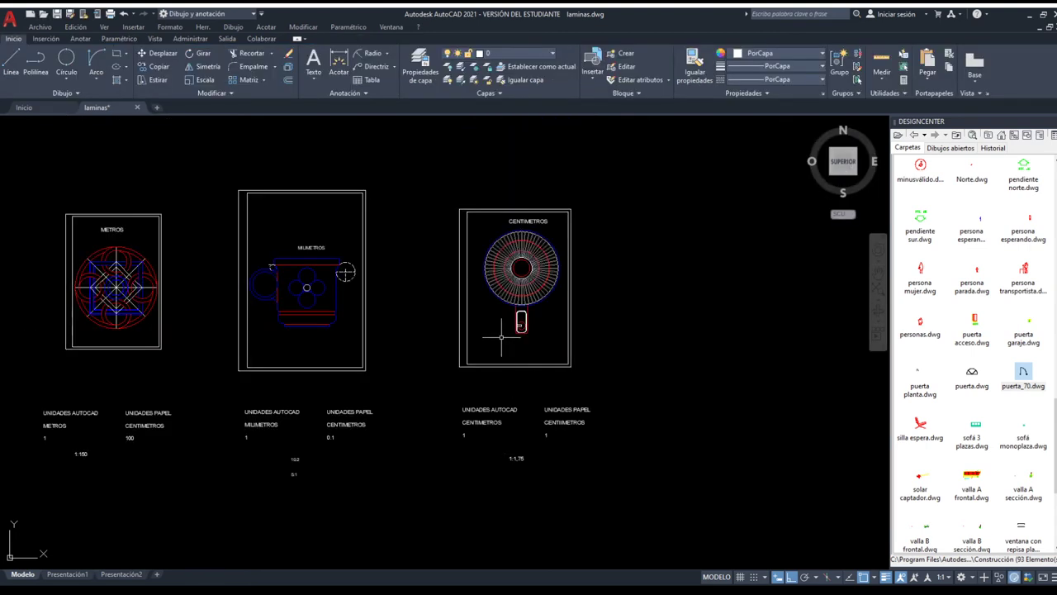
# Scale the fan's sheet rectangle by a factor of 2 about its lower-left corner.
pyautogui.scroll(3, 505, 336)
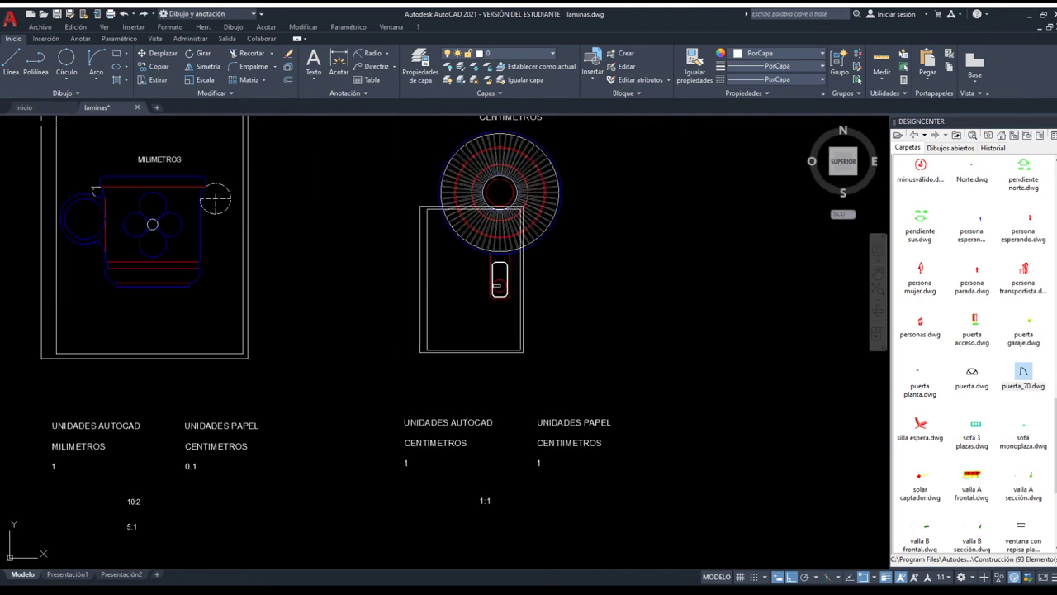
pyautogui.click(507, 386)
pyautogui.click(441, 337)
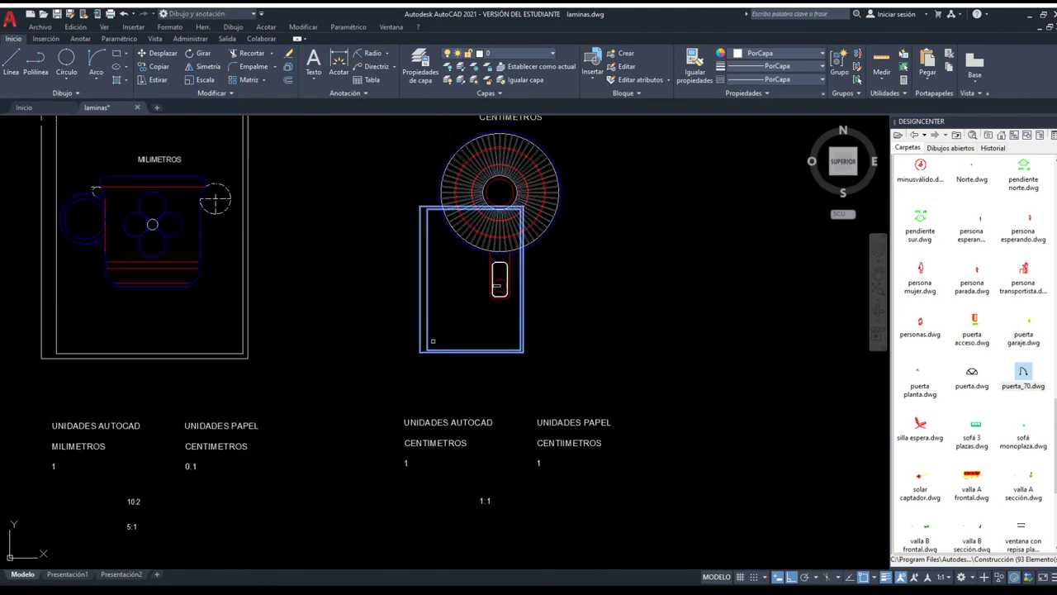
pyautogui.press('Escape')
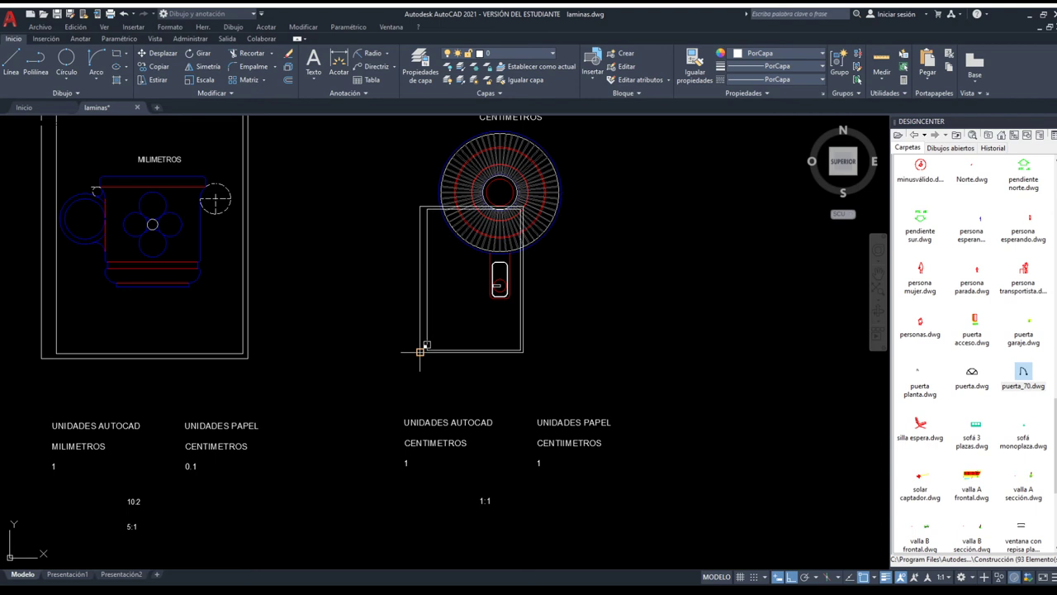
pyautogui.write('2')
pyautogui.press('Return')
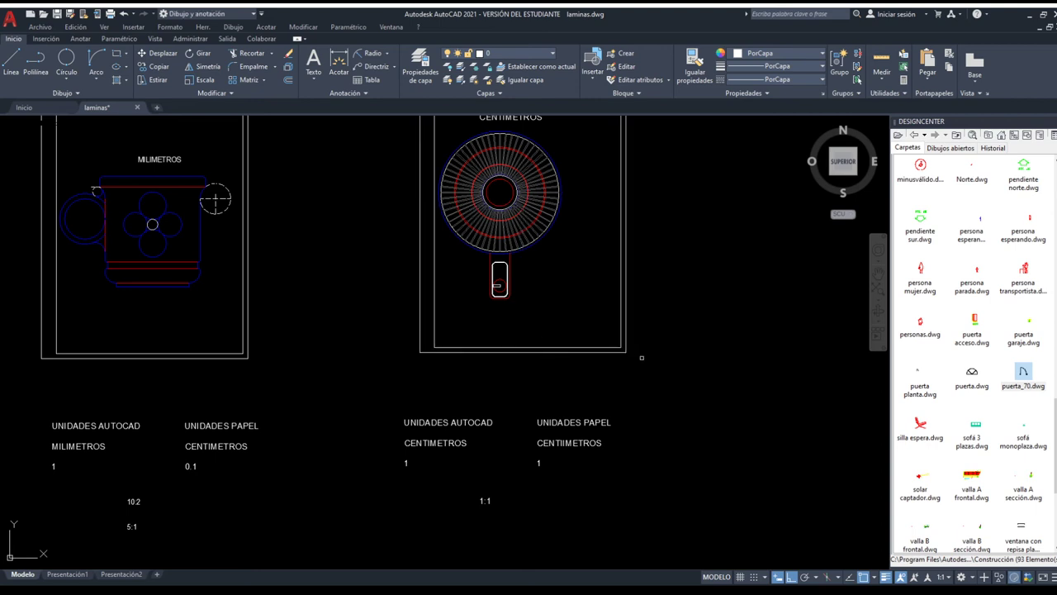
# Move the fan's sheet rectangle down and left to frame the fan.
pyautogui.click(628, 351)
pyautogui.write('m')
pyautogui.press('Return')
pyautogui.click(723, 328)
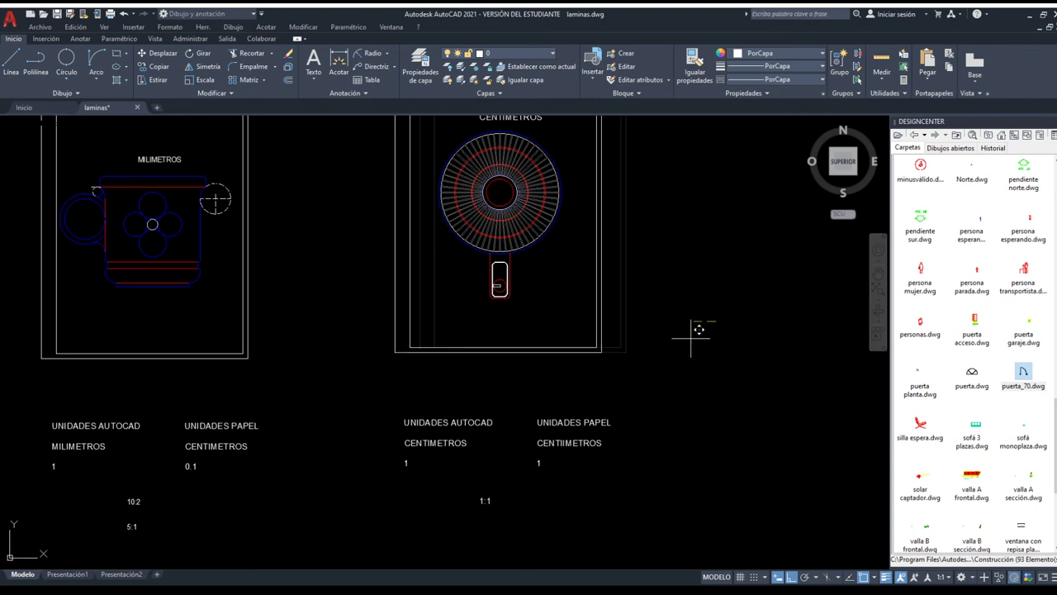
pyautogui.click(694, 346)
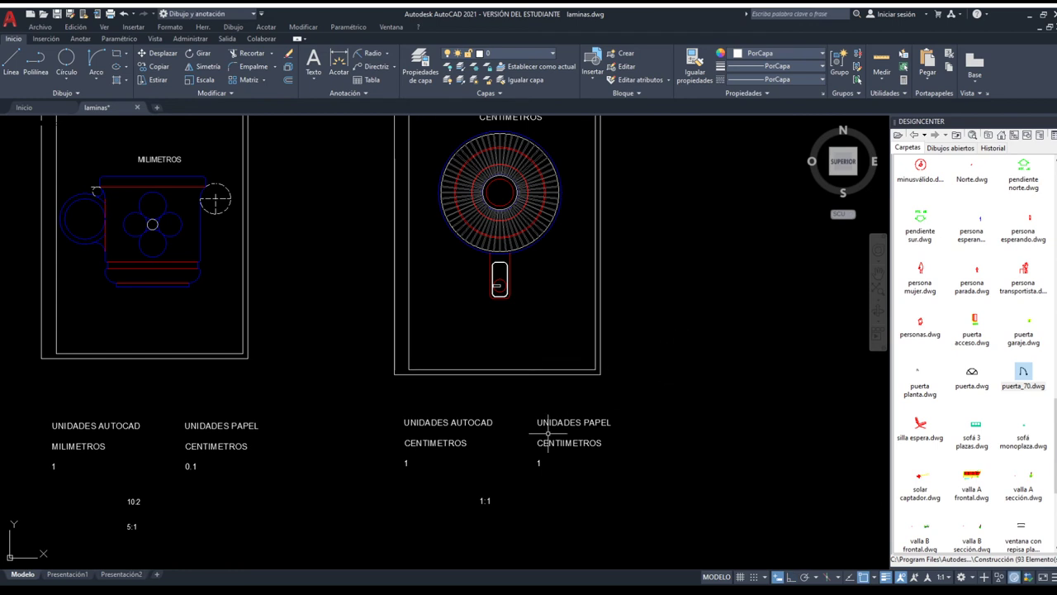
# Replace the last digit of the CENTIMETROS scale label so it reads 1:2.
pyautogui.scroll(2, 538, 484)
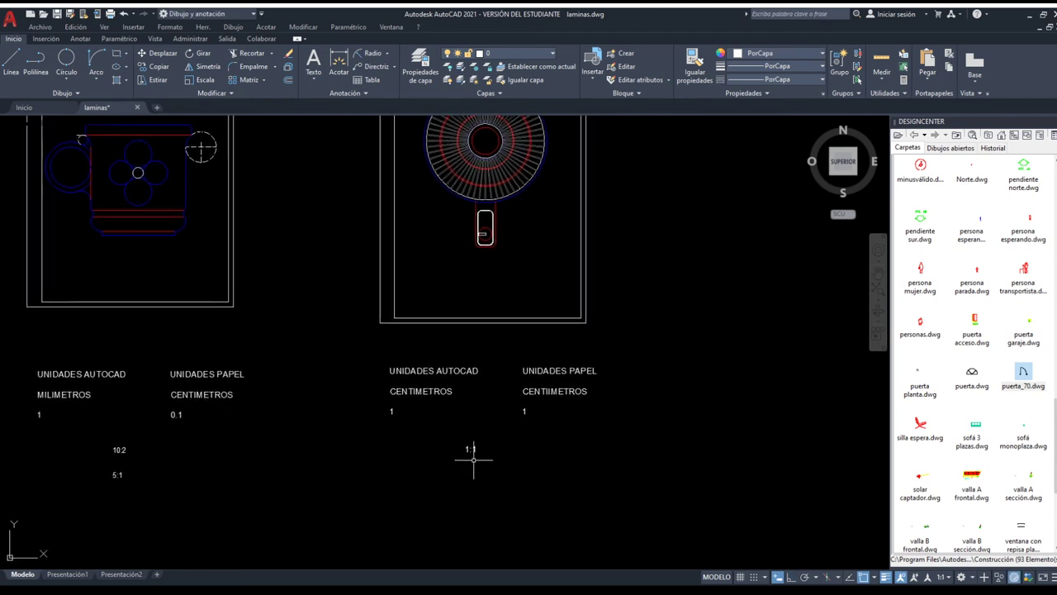
pyautogui.scroll(2, 471, 455)
pyautogui.doubleClick(475, 438)
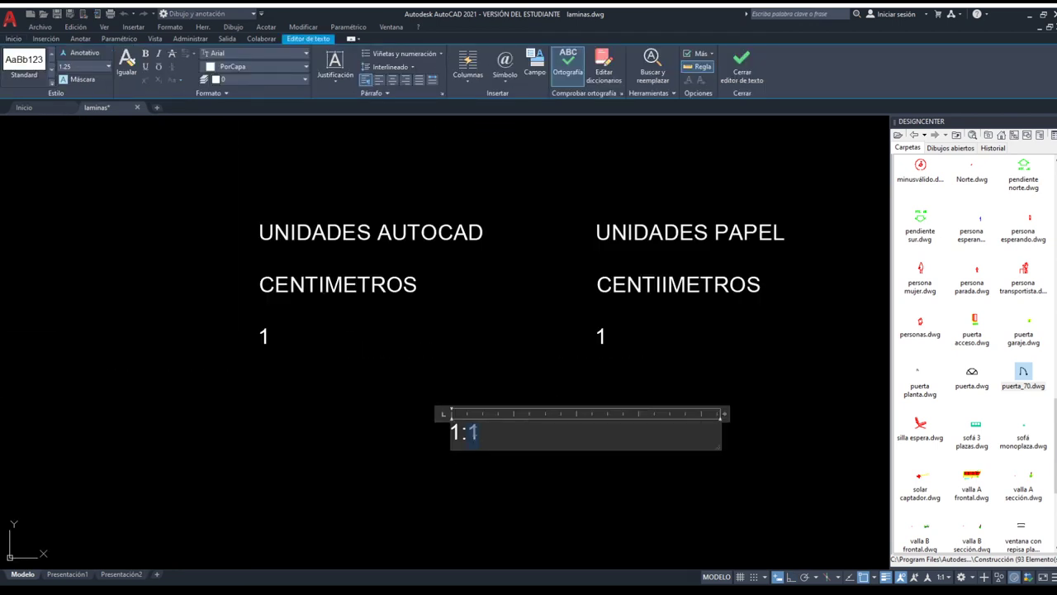
pyautogui.write('2')
pyautogui.click(533, 472)
pyautogui.scroll(-3, 536, 470)
pyautogui.scroll(-2, 536, 470)
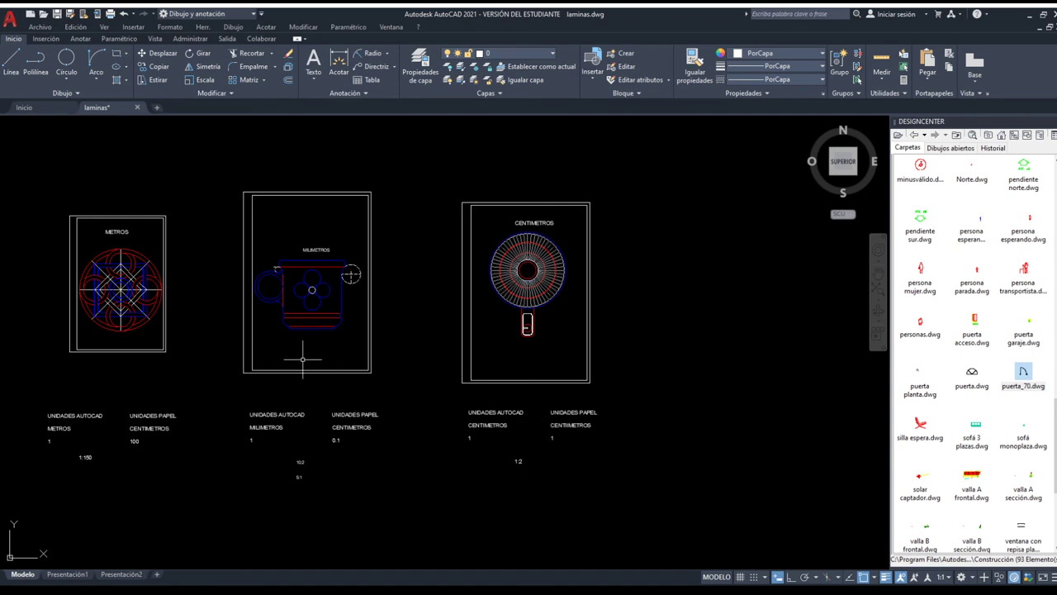
pyautogui.moveTo(299, 358)
pyautogui.mouseDown(button='middle')
pyautogui.moveTo(502, 386)
pyautogui.moveTo(442, 388)
pyautogui.mouseUp(button='middle')
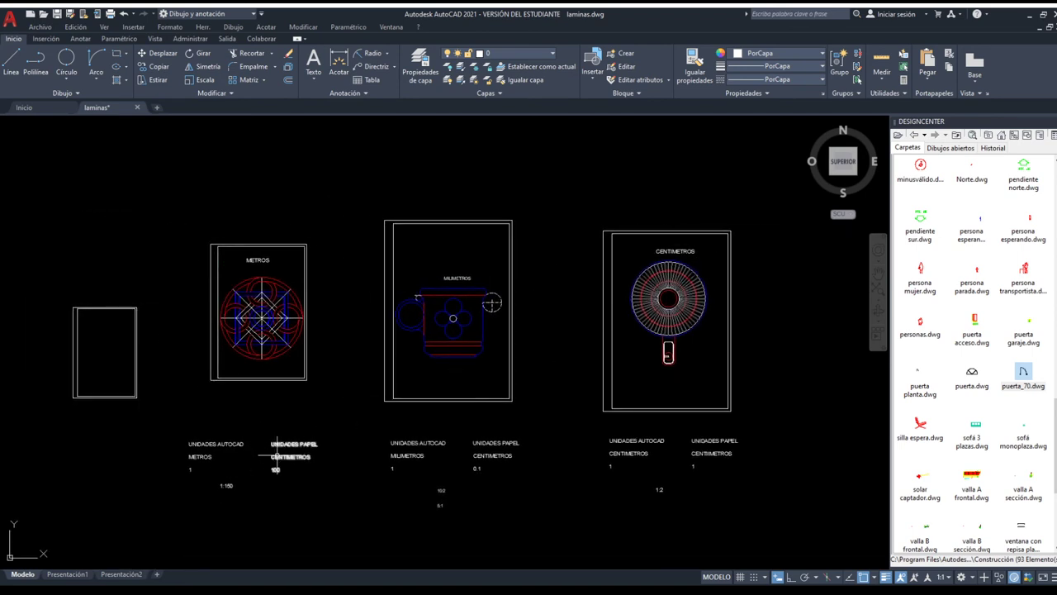
pyautogui.scroll(2, 278, 457)
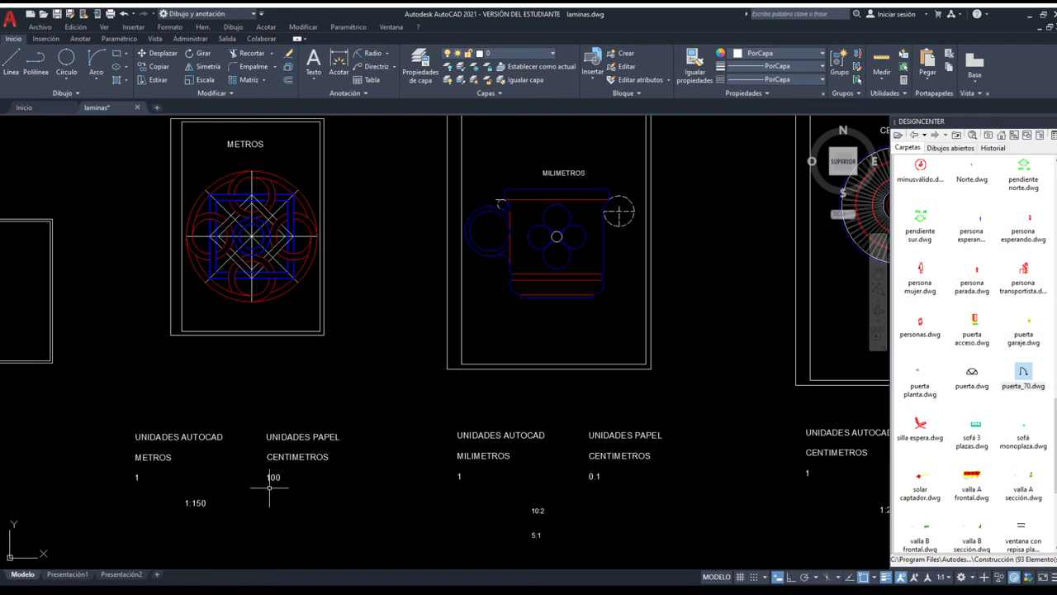
pyautogui.click(261, 329)
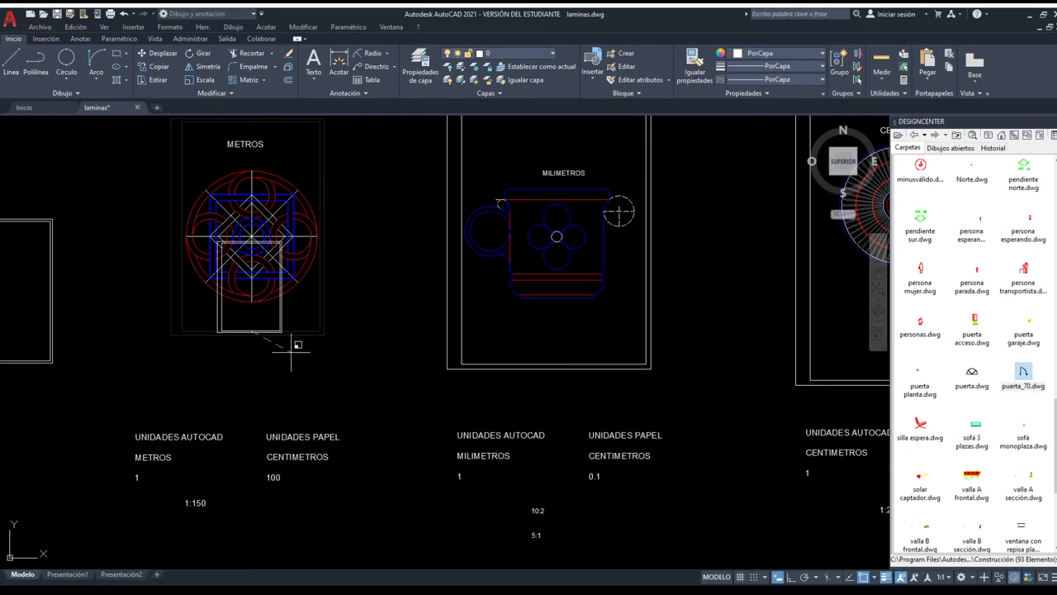
pyautogui.press('Escape')
pyautogui.scroll(-4, 322, 376)
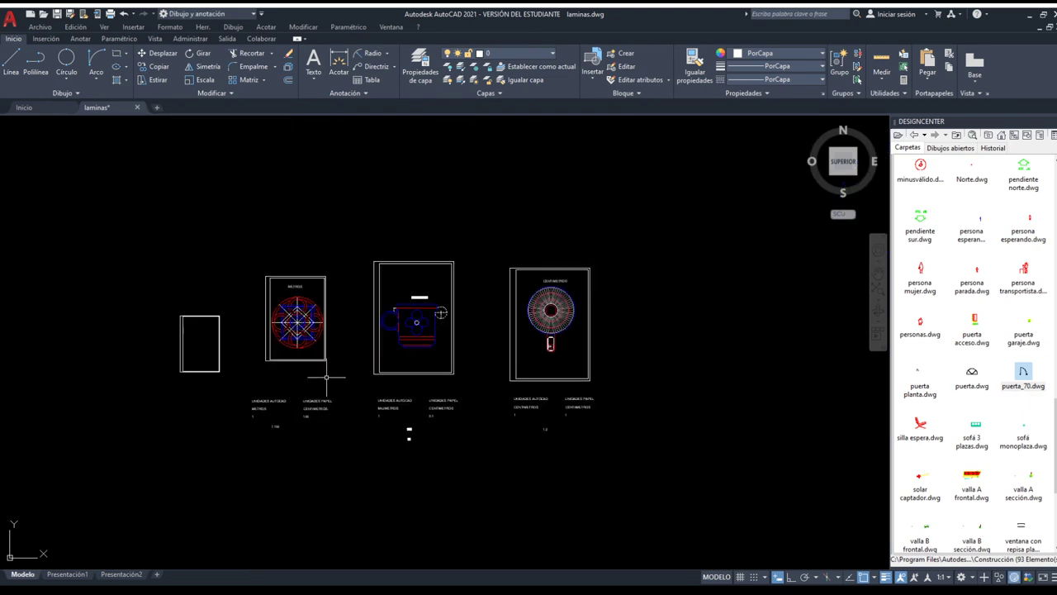
pyautogui.scroll(4, 304, 411)
pyautogui.scroll(3, 310, 405)
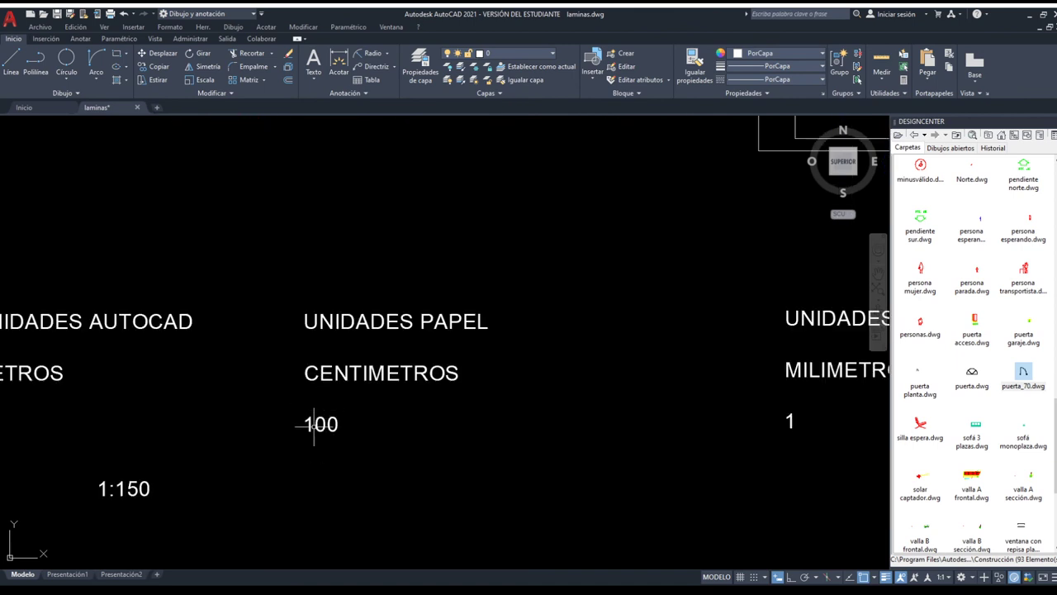
pyautogui.scroll(-5, 314, 426)
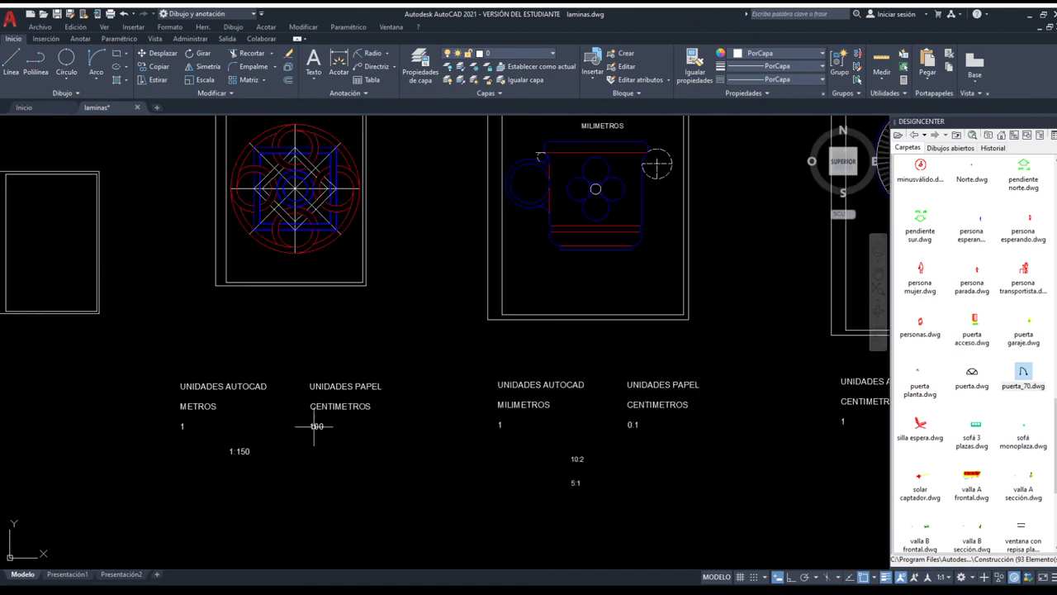
pyautogui.scroll(3, 243, 450)
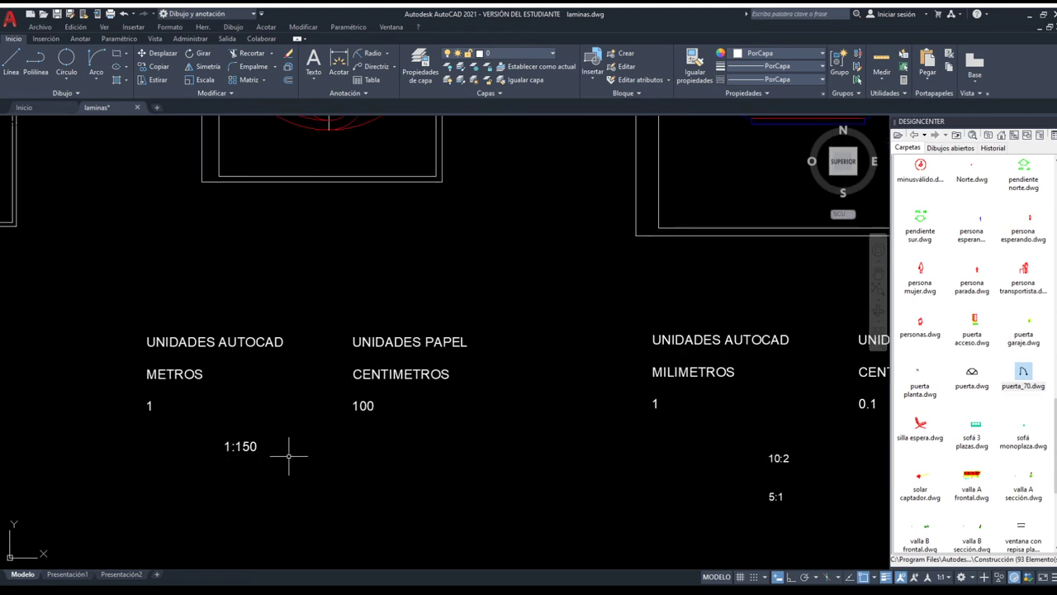
pyautogui.scroll(-4, 289, 455)
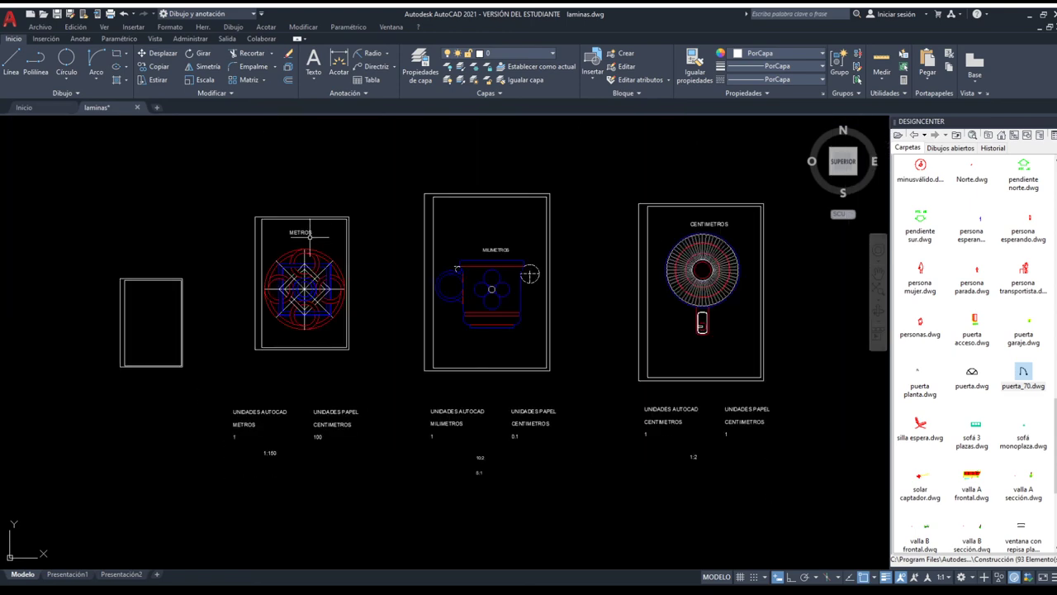
pyautogui.scroll(2, 327, 312)
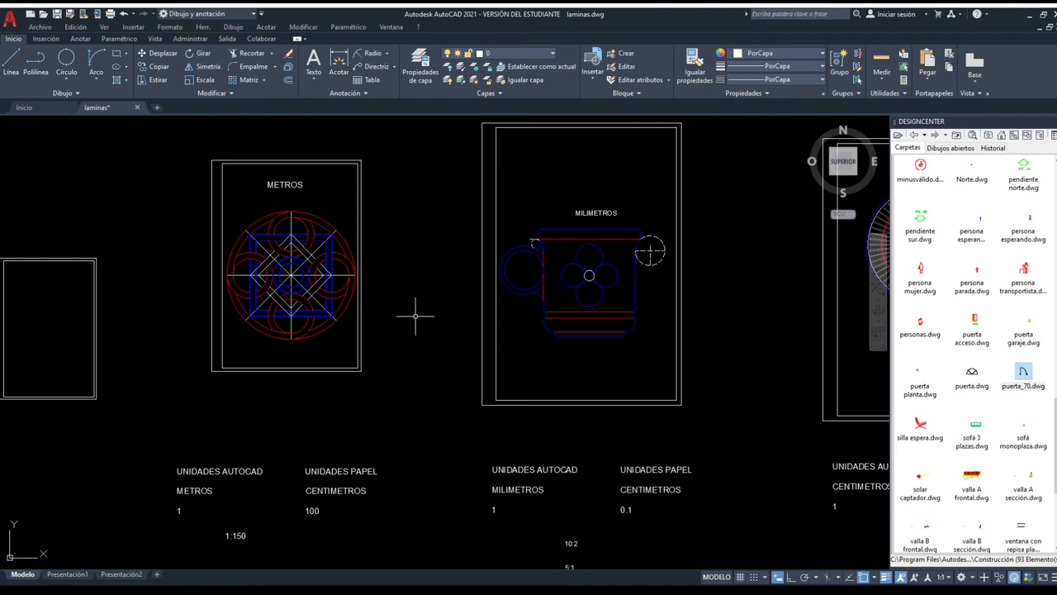
# Delete the METROS sheet rectangle and copy the blank left sheet rectangle onto the pattern.
pyautogui.click(361, 364)
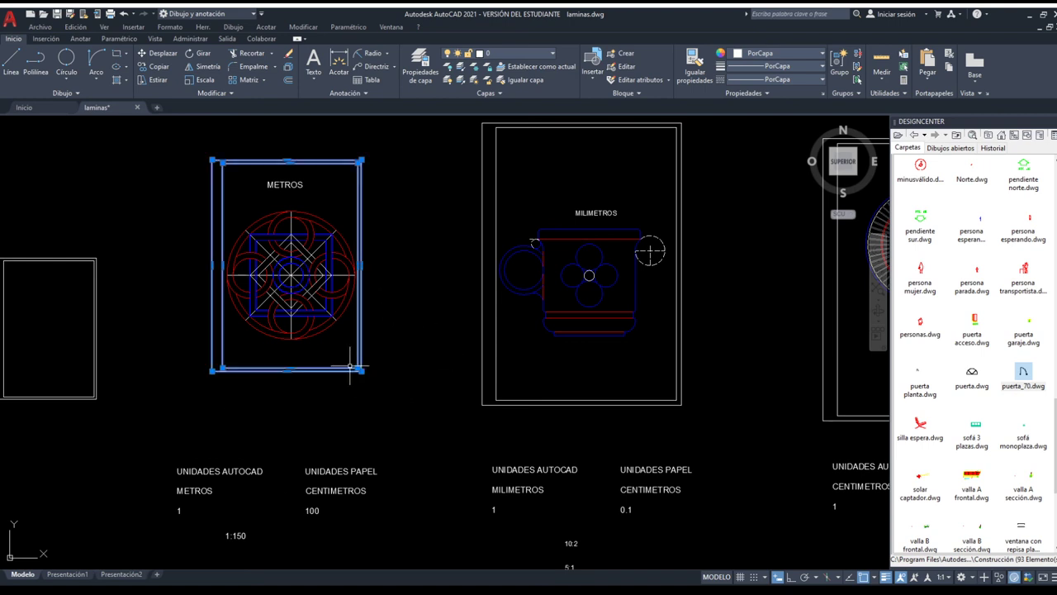
pyautogui.press('Delete')
pyautogui.moveTo(248, 396); pyautogui.dragTo(307, 297, button='middle')
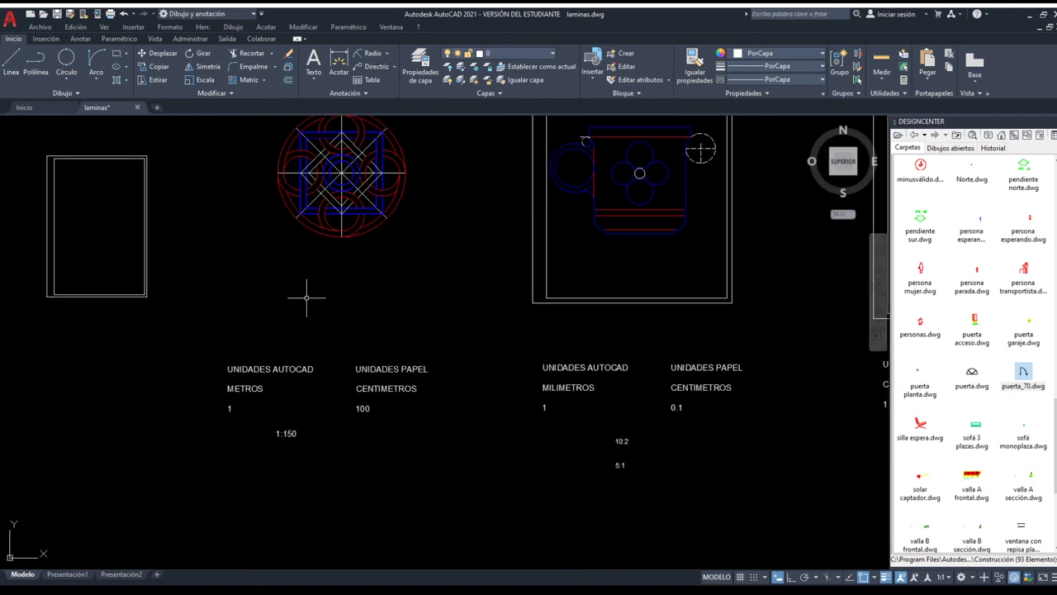
pyautogui.click(147, 285)
pyautogui.click(116, 266)
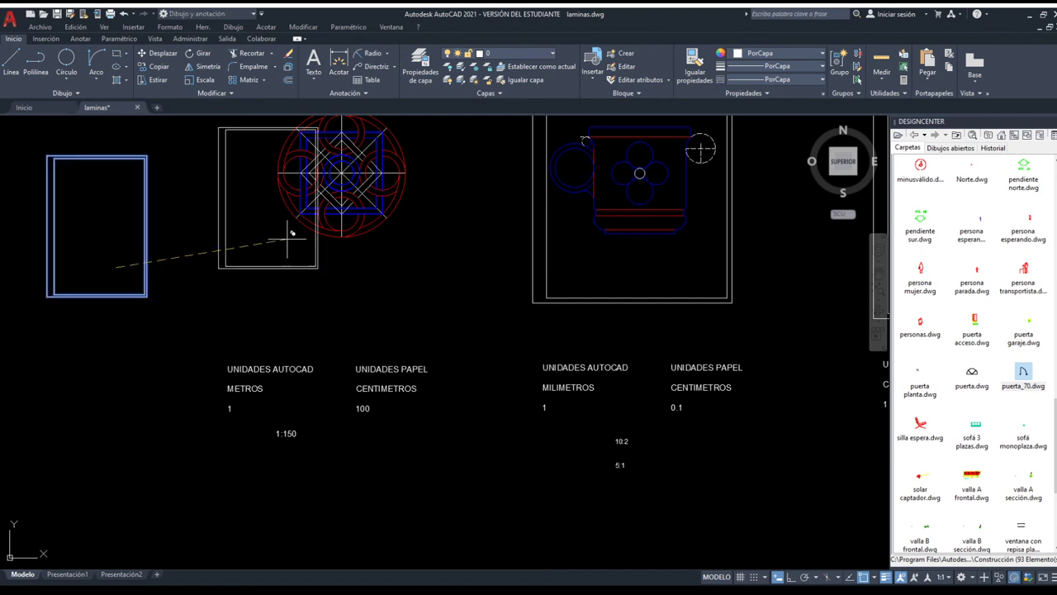
pyautogui.click(341, 237)
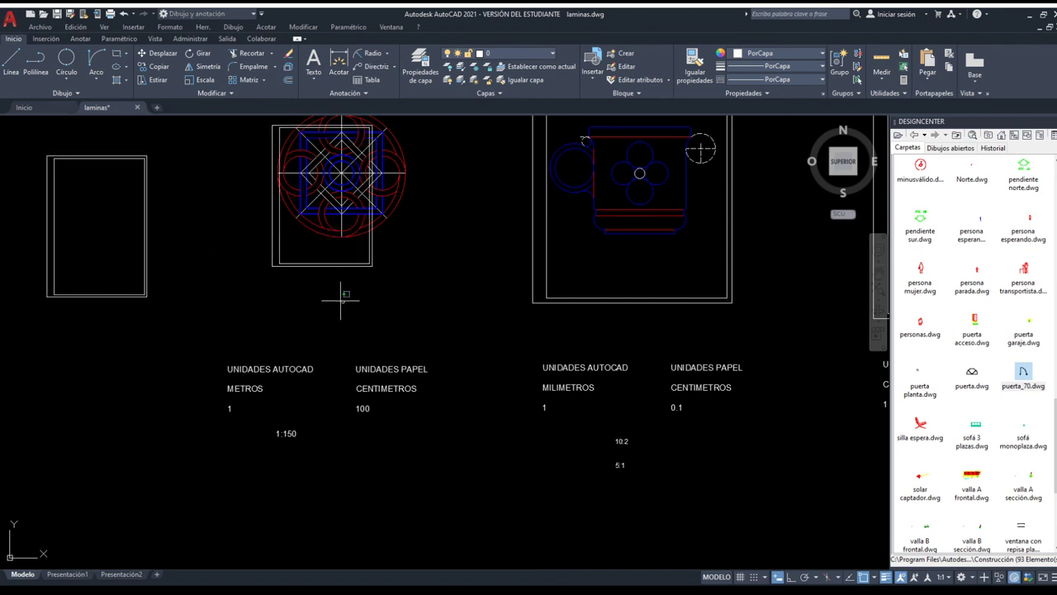
# Enlarge the copied rectangle over the METROS pattern.
pyautogui.click(279, 264)
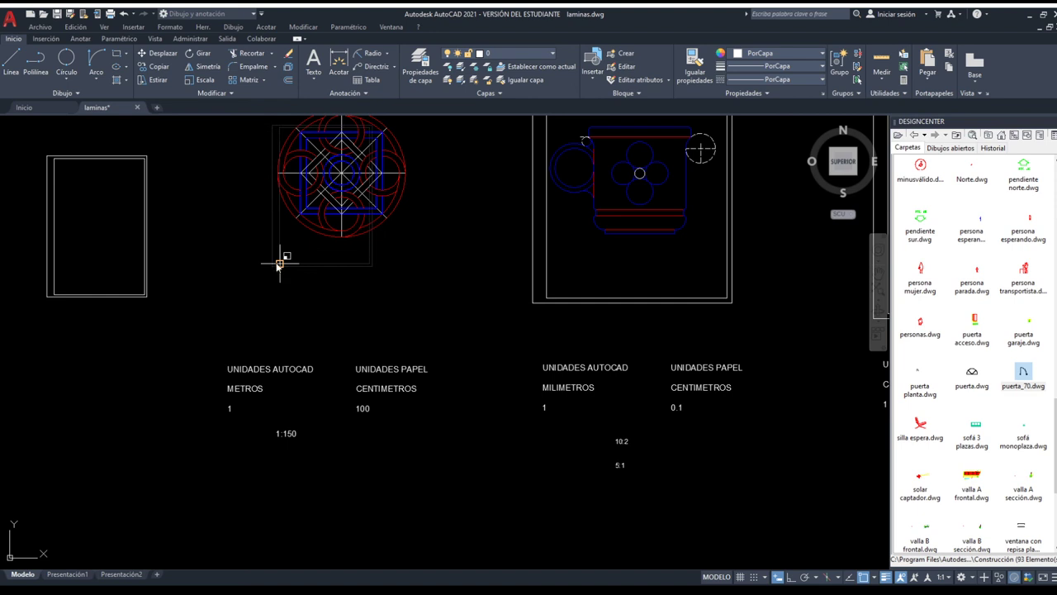
pyautogui.press('Return')
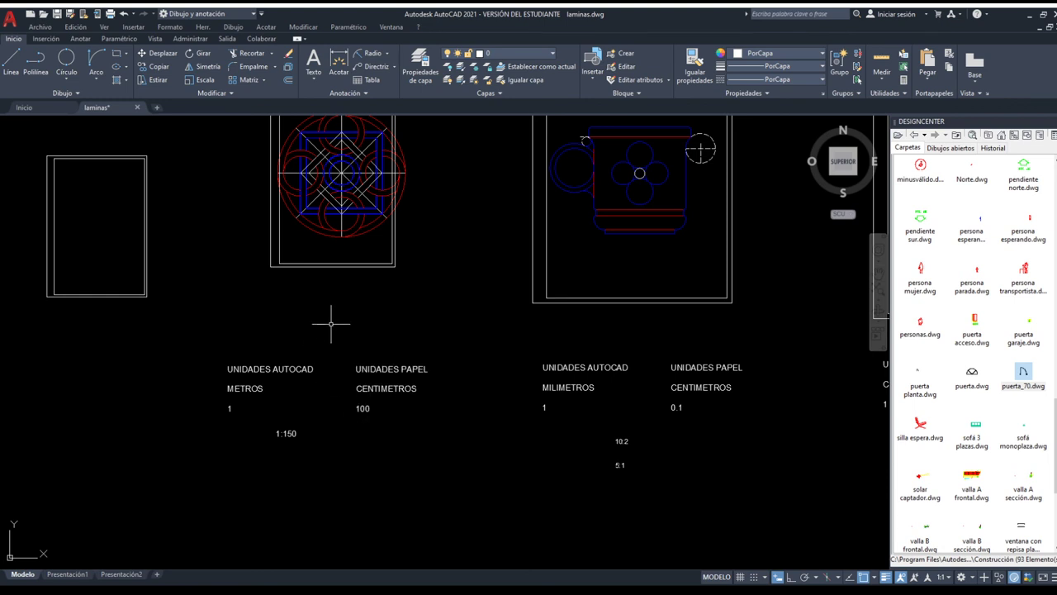
pyautogui.moveTo(330, 325); pyautogui.dragTo(322, 356, button='middle')
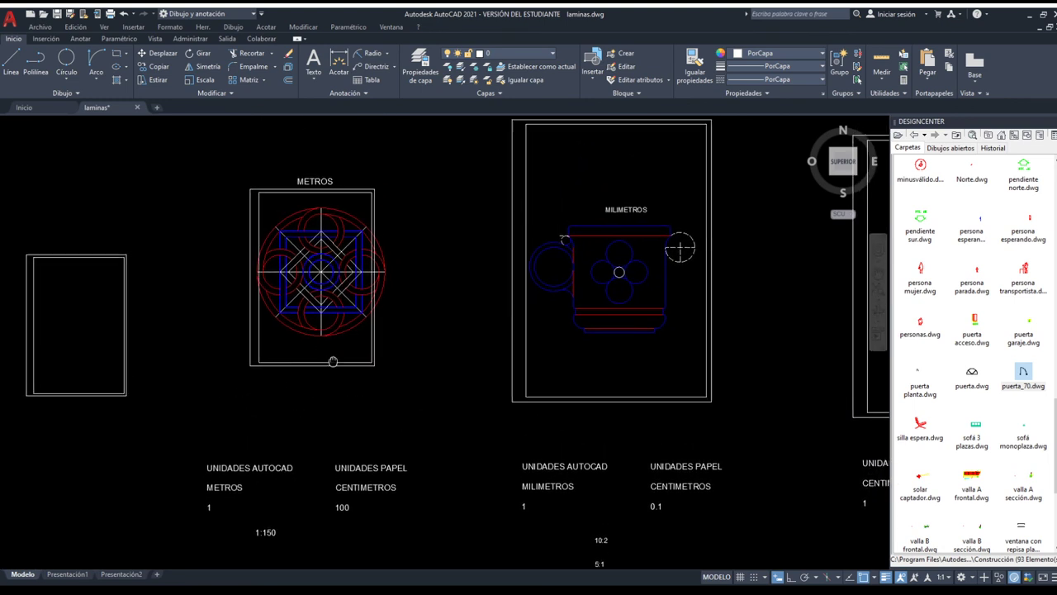
pyautogui.moveTo(346, 259); pyautogui.dragTo(334, 327, button='middle')
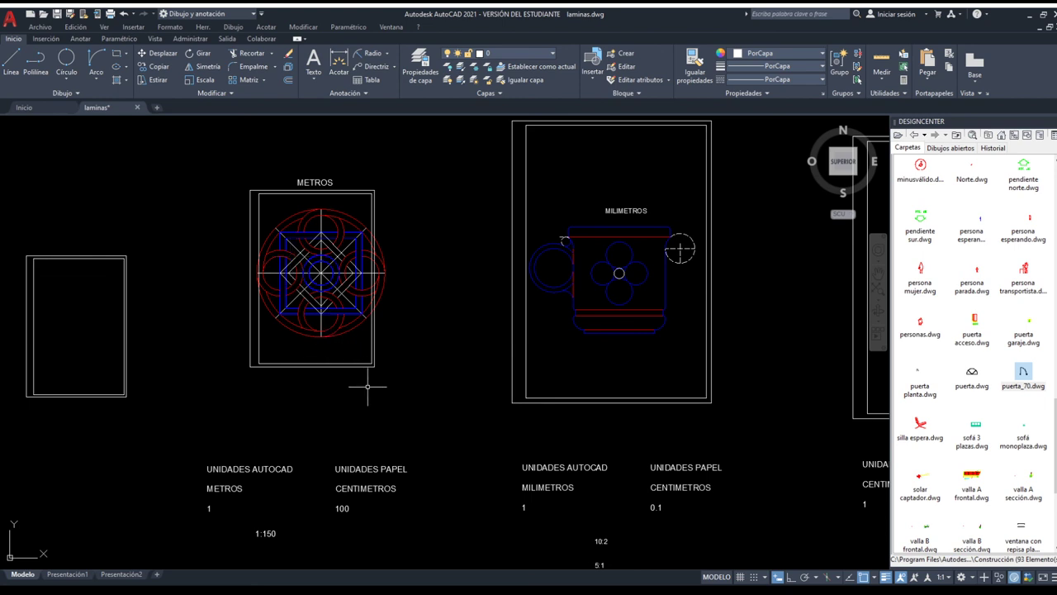
pyautogui.moveTo(368, 385)
pyautogui.mouseDown(button='middle')
pyautogui.moveTo(389, 286)
pyautogui.moveTo(336, 338)
pyautogui.mouseUp(button='middle')
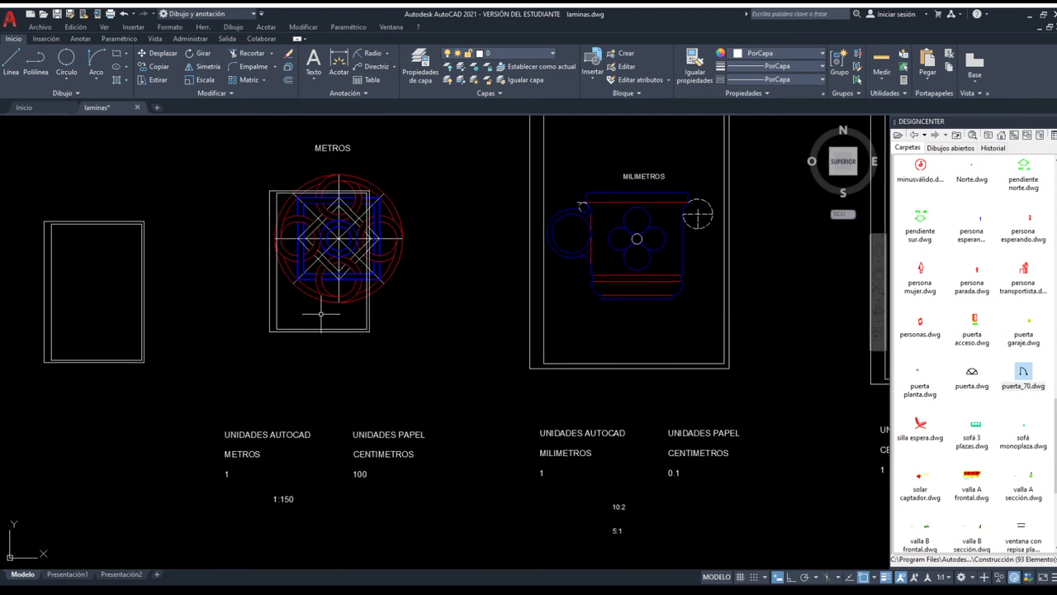
# Reposition the double-line frame with grips so it encloses the METROS drawing.
pyautogui.moveTo(369, 350); pyautogui.dragTo(302, 307)
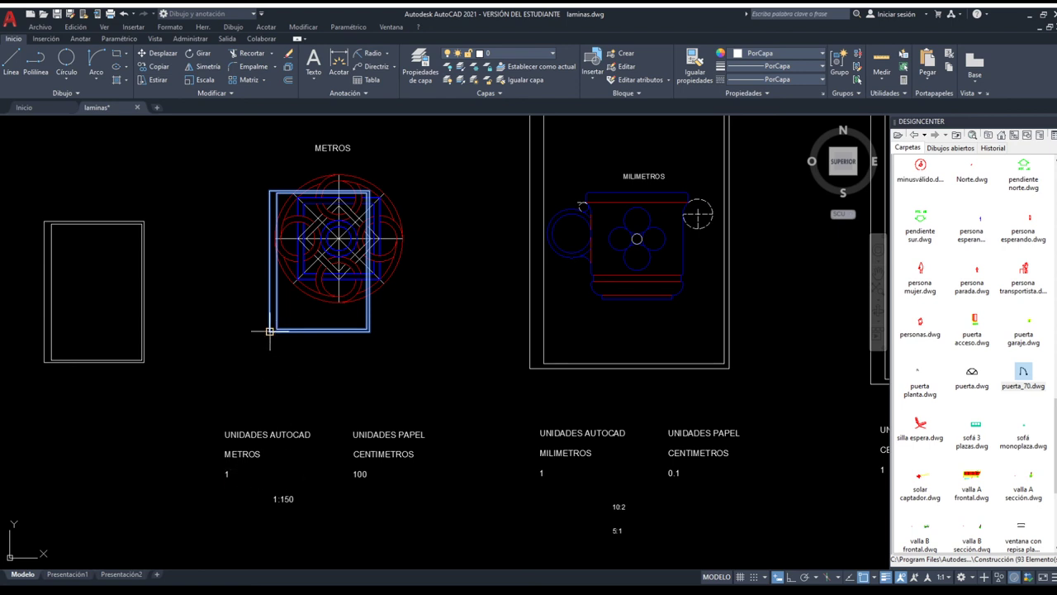
pyautogui.click(270, 330)
pyautogui.click(269, 331)
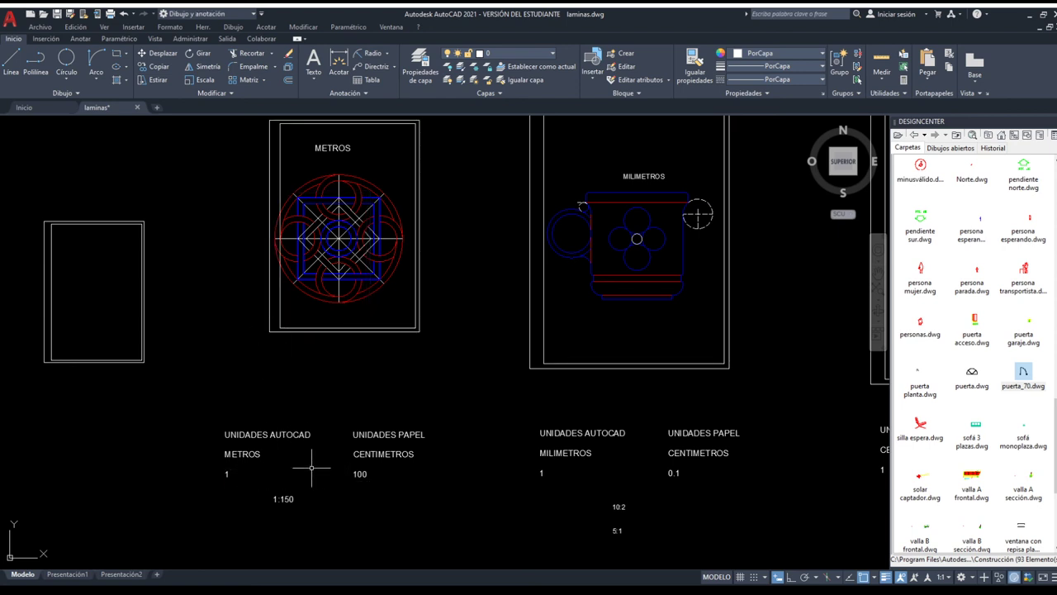
pyautogui.click(299, 323)
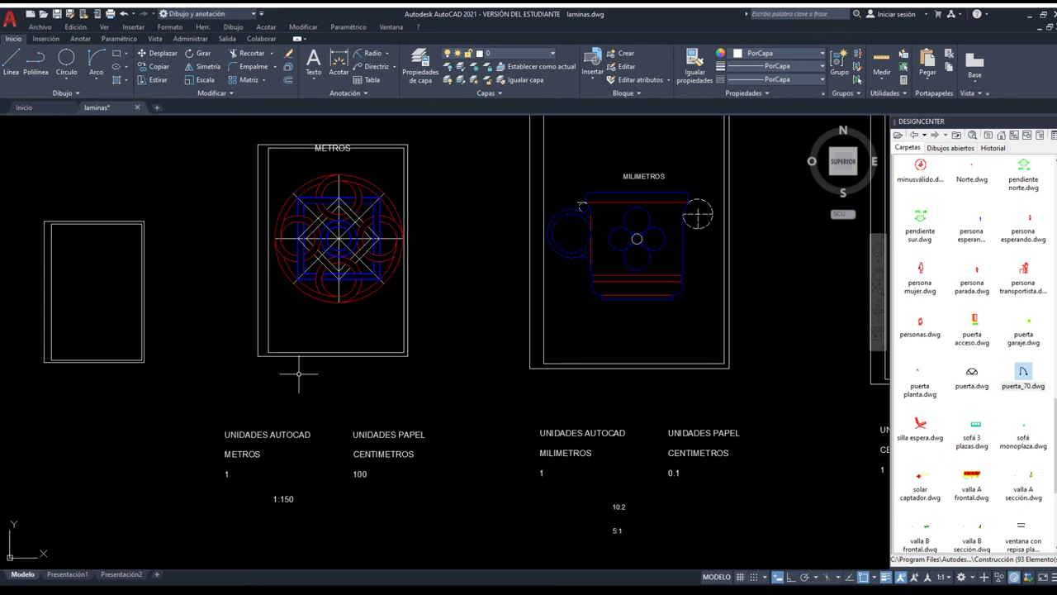
pyautogui.click(144, 322)
pyautogui.scroll(-2, 411, 259)
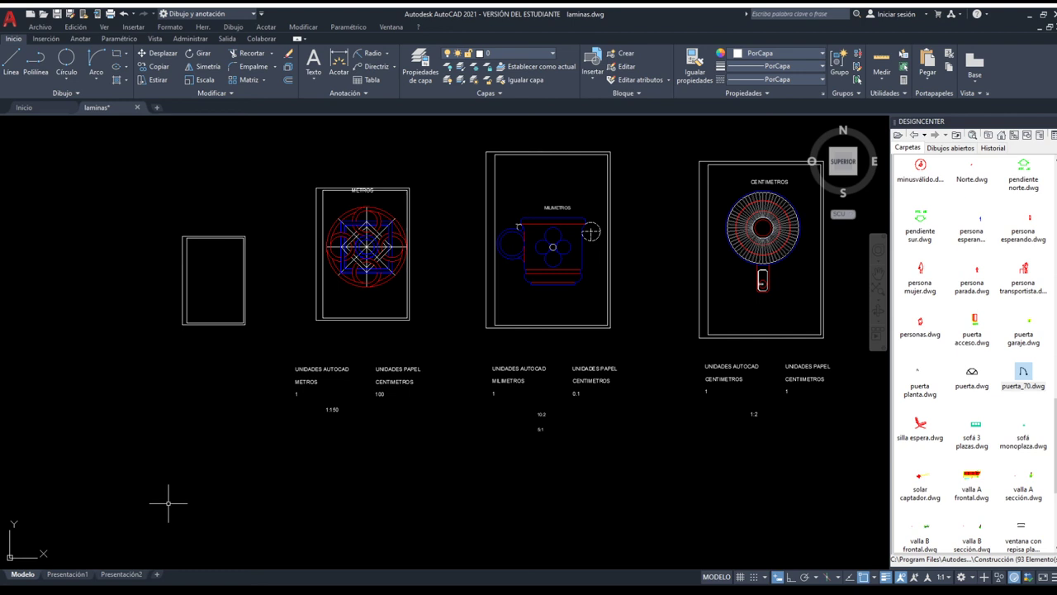
pyautogui.moveTo(464, 280); pyautogui.dragTo(446, 291, button='middle')
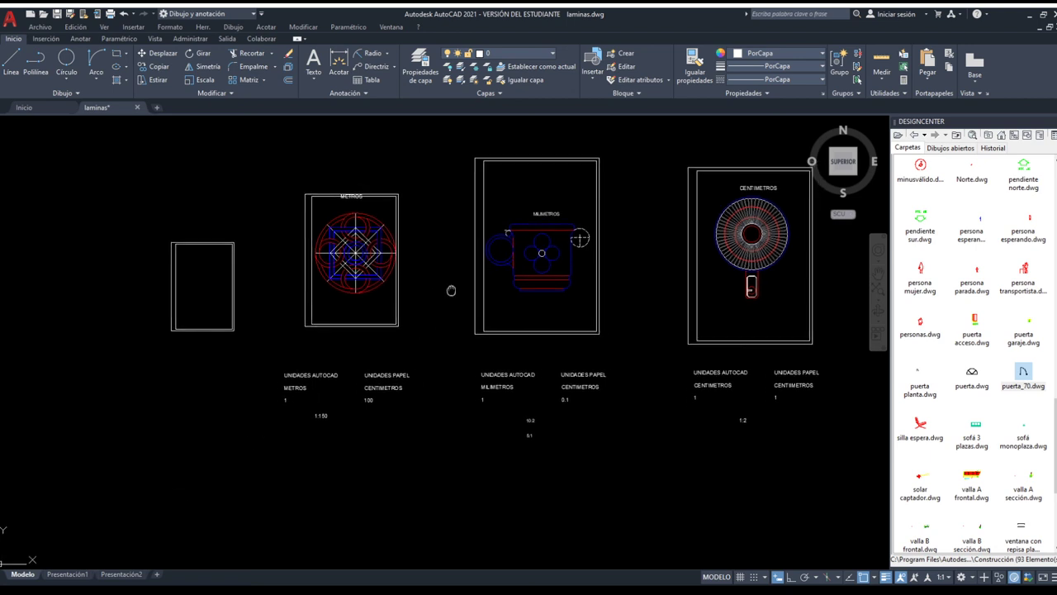